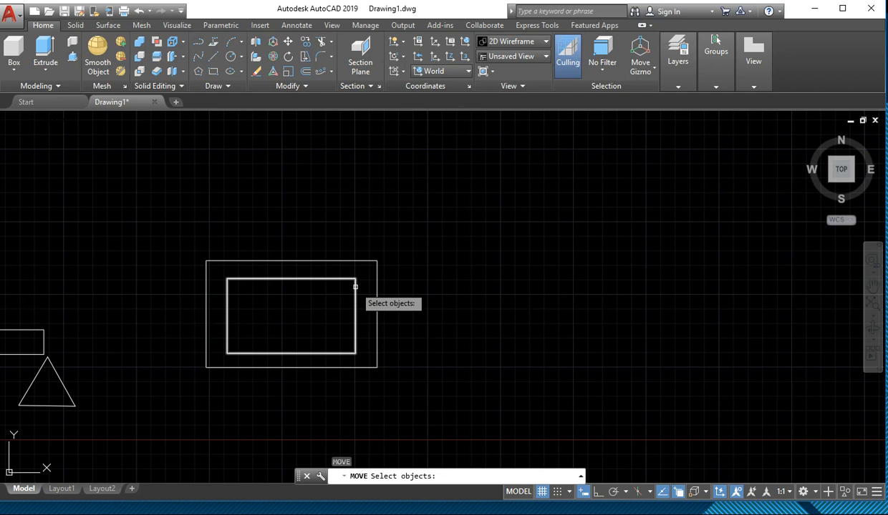
# Step: Move the inner rectangle from its upper-right corner to the lower-left corner of the triangle
pyautogui.click(355, 287)
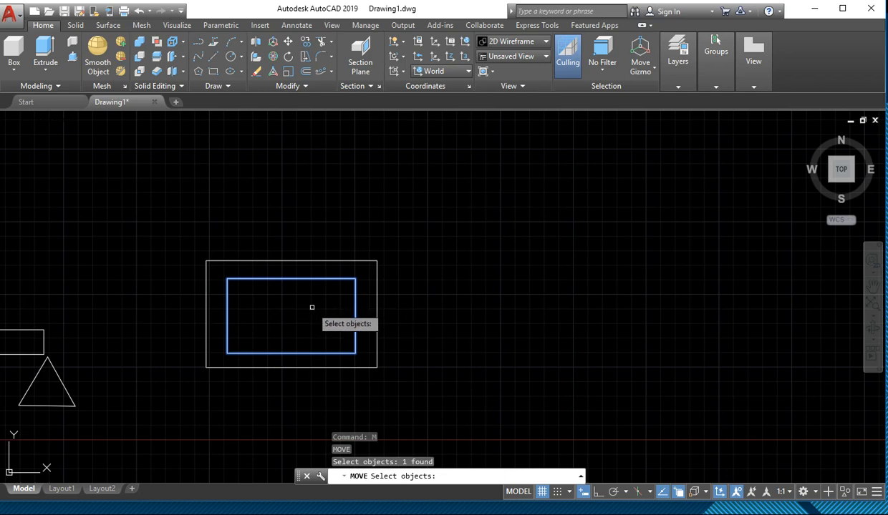
pyautogui.press('Return')
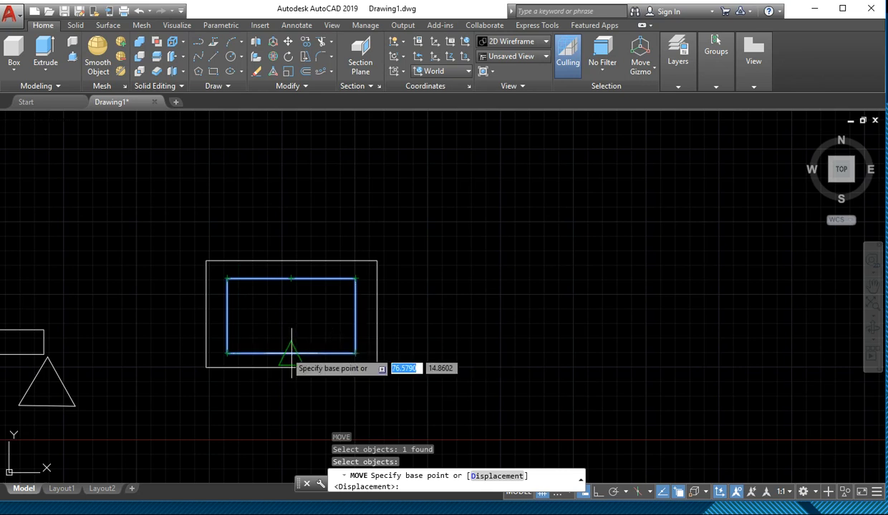
pyautogui.click(355, 278)
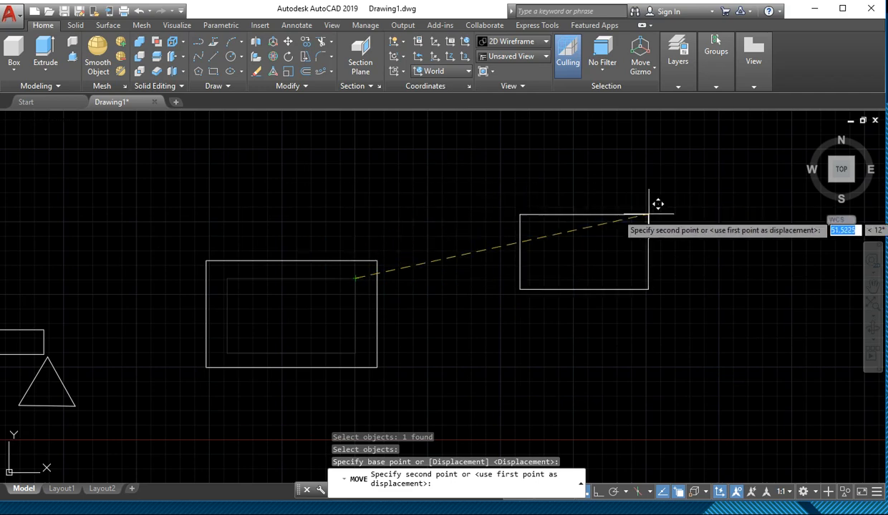
pyautogui.scroll(-3, 251, 315)
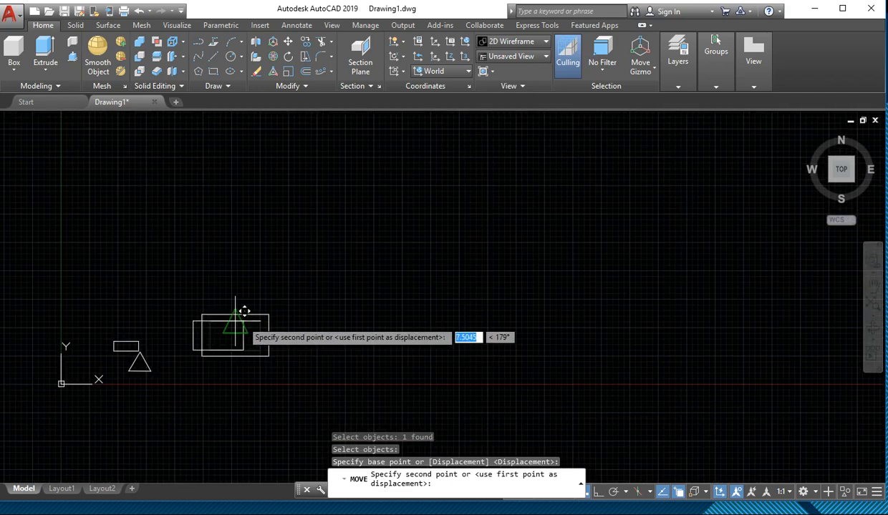
pyautogui.moveTo(250, 315); pyautogui.dragTo(404, 266, button='middle')
pyautogui.scroll(6, 247, 330)
pyautogui.scroll(-4, 304, 283)
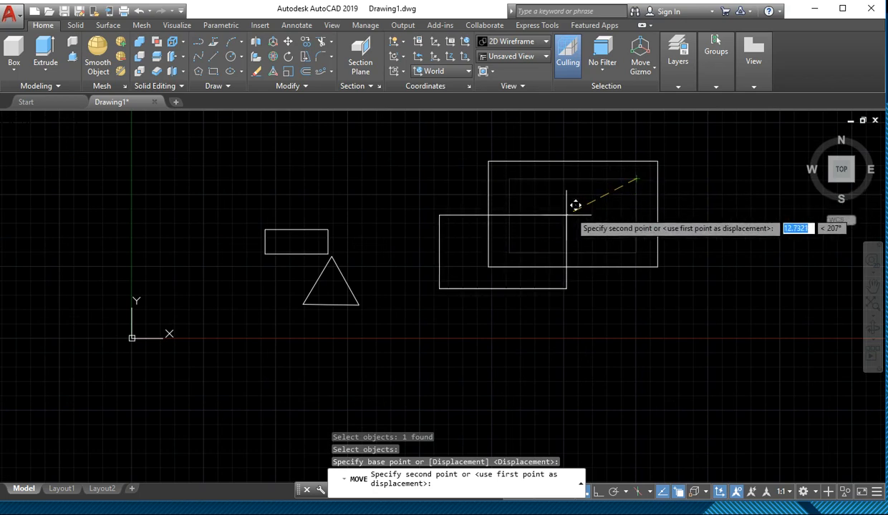
pyautogui.scroll(2, 315, 312)
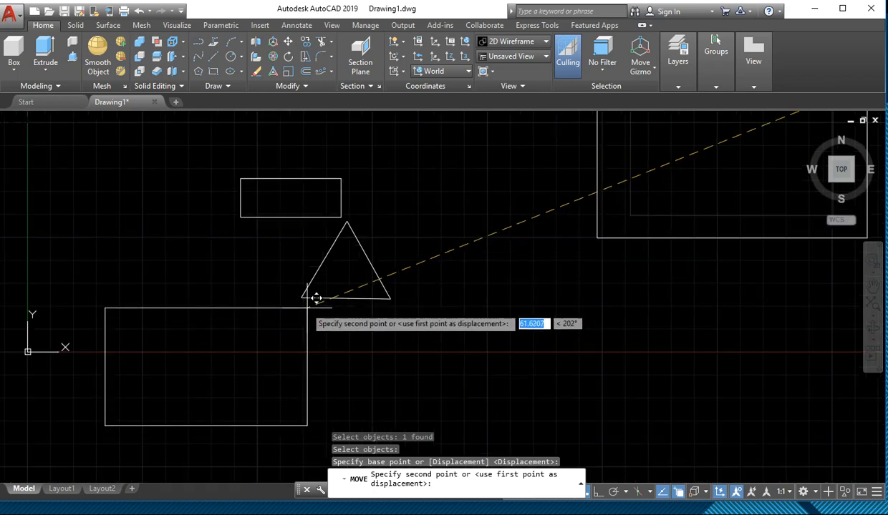
pyautogui.click(311, 290)
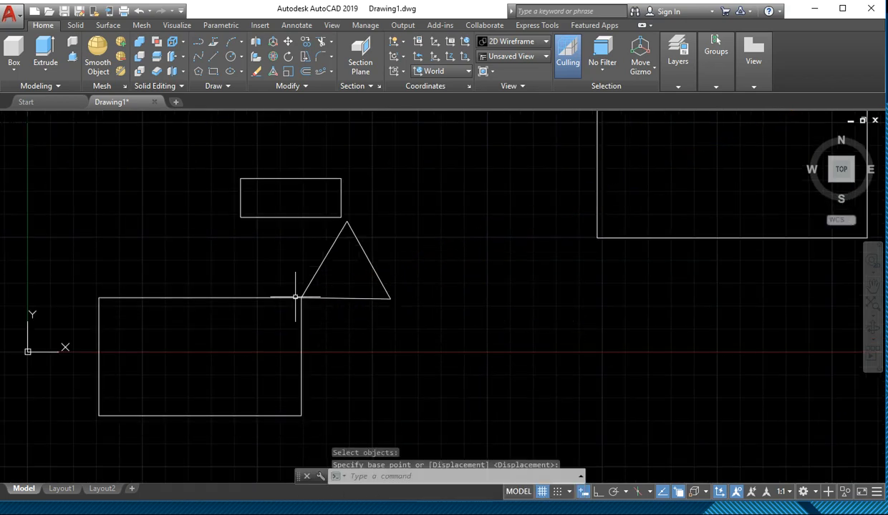
# Step: Undo the inner rectangle's move and the view changes made after it
pyautogui.scroll(-4, 448, 315)
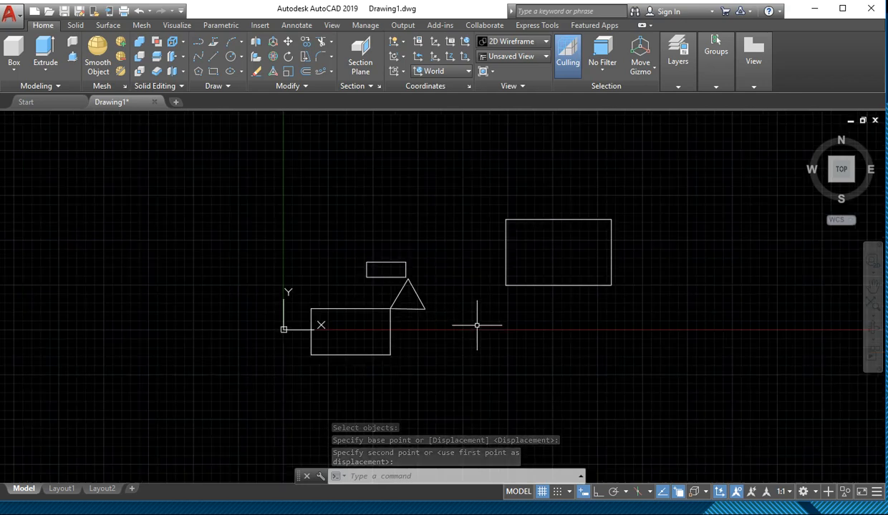
pyautogui.scroll(4, 400, 335)
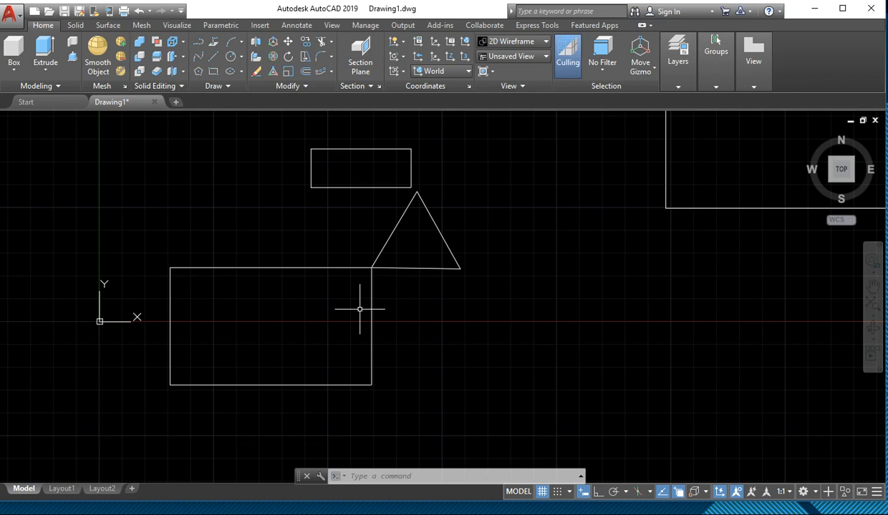
pyautogui.scroll(-4, 533, 325)
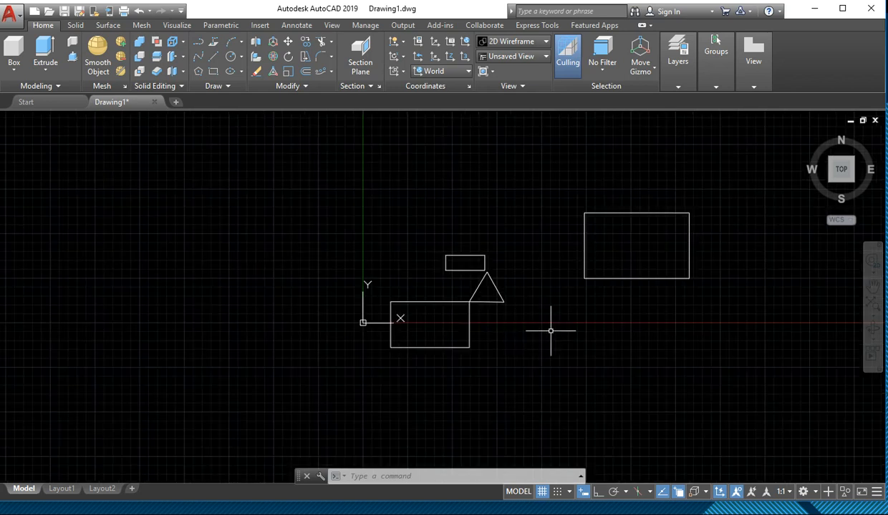
pyautogui.hotkey('ctrl', 'z')
pyautogui.hotkey('ctrl', 'z')
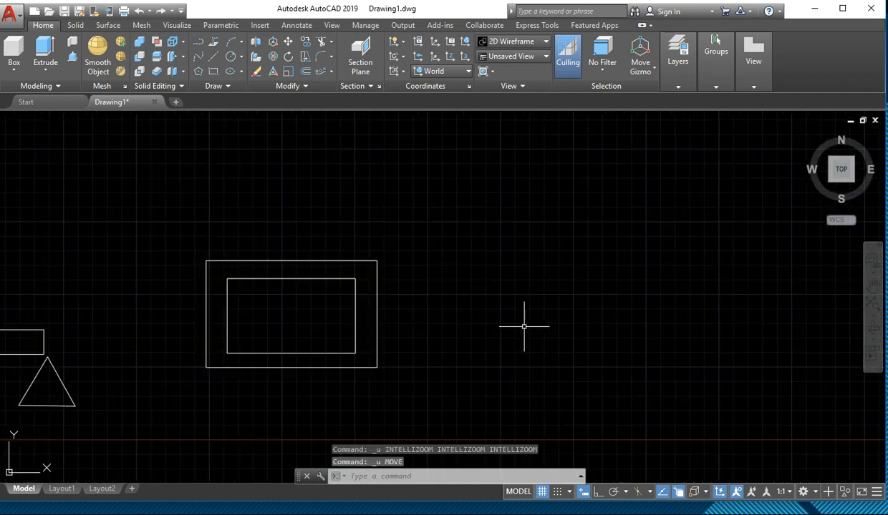
pyautogui.scroll(-2, 393, 332)
pyautogui.scroll(4, 499, 343)
pyautogui.moveTo(340, 354); pyautogui.dragTo(598, 317, button='middle')
pyautogui.scroll(-2, 473, 297)
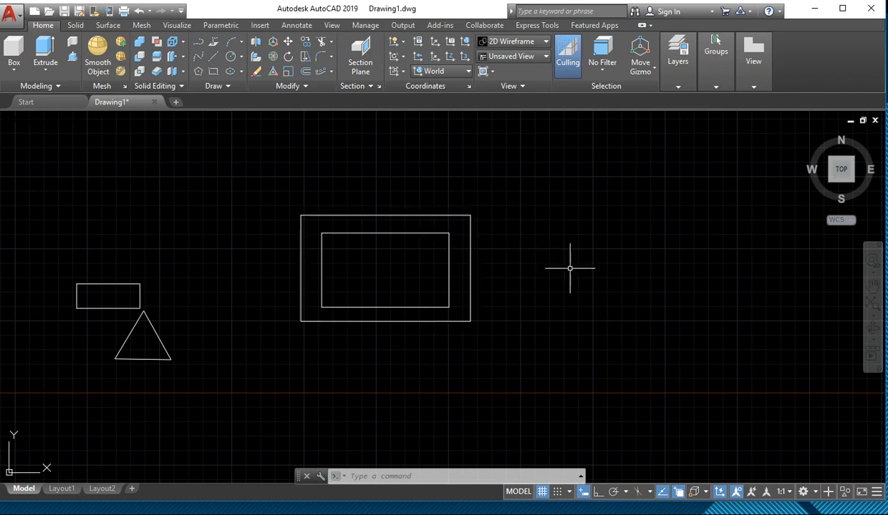
pyautogui.write('m')
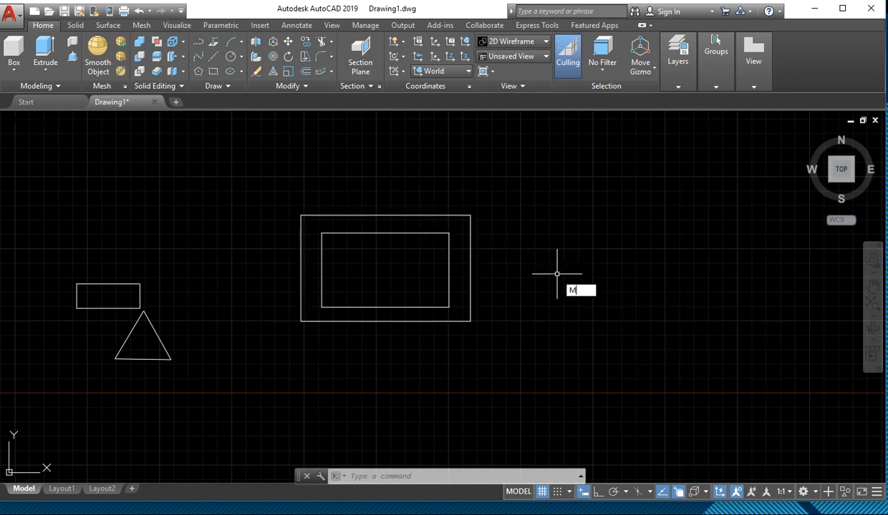
pyautogui.press('Return')
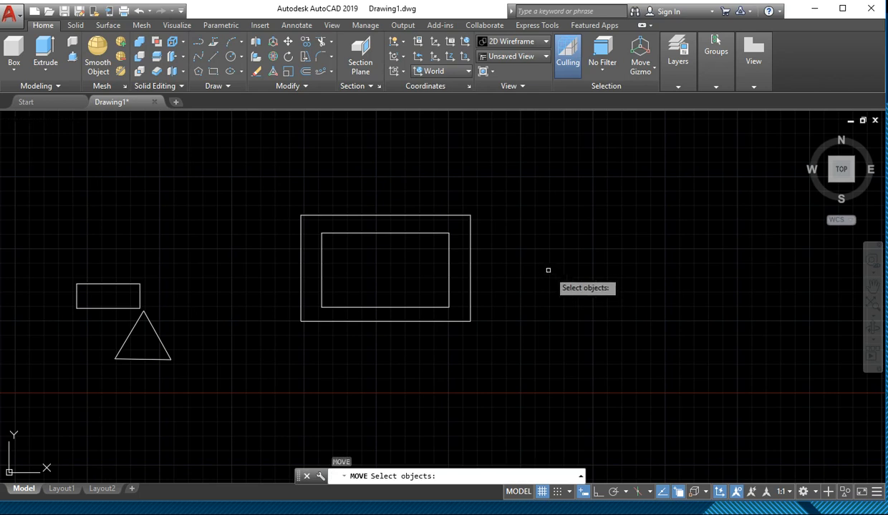
pyautogui.click(448, 240)
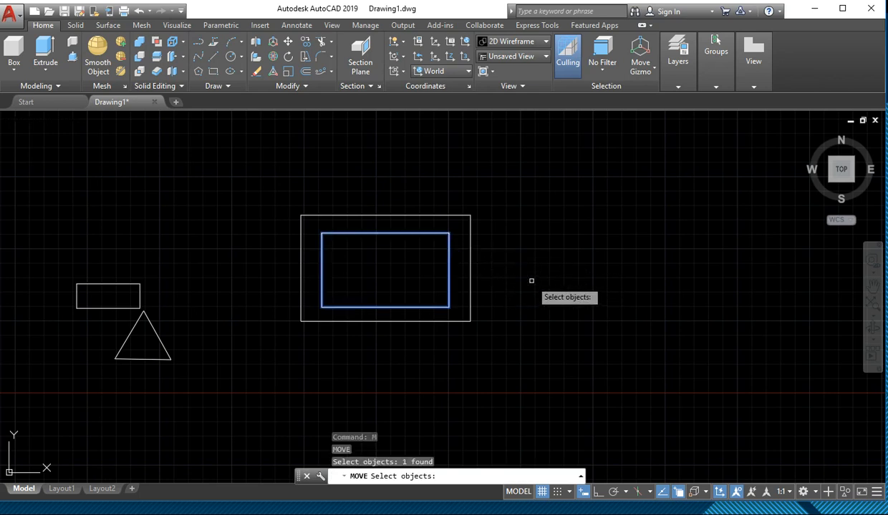
pyautogui.press('Return')
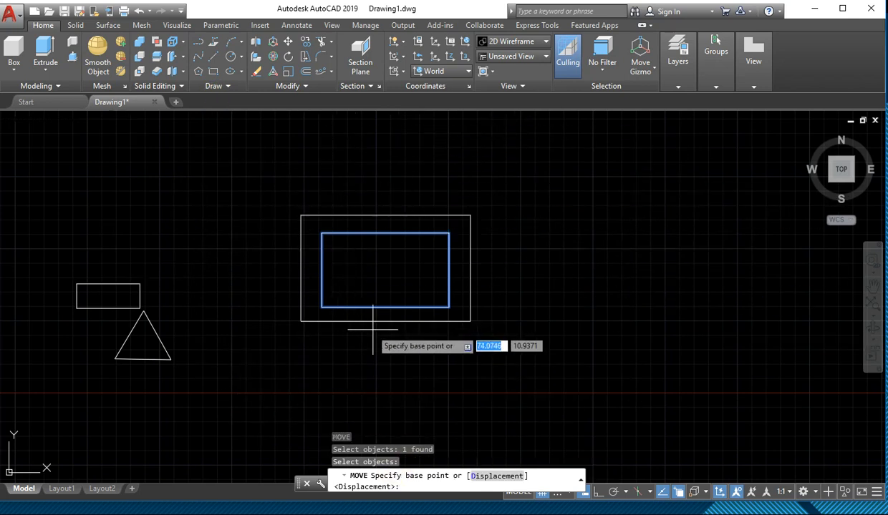
pyautogui.click(596, 492)
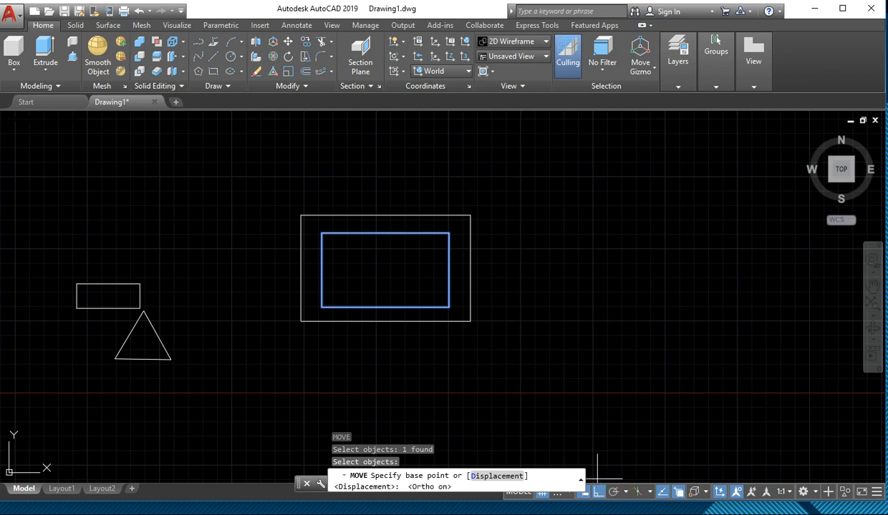
pyautogui.click(380, 368)
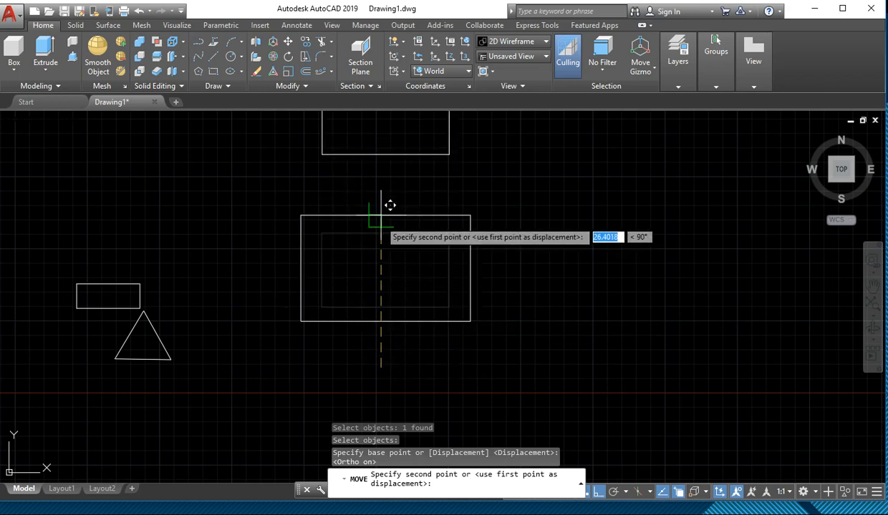
pyautogui.scroll(4, 389, 207)
pyautogui.scroll(-6, 389, 207)
pyautogui.scroll(1, 389, 205)
pyautogui.scroll(-5, 386, 213)
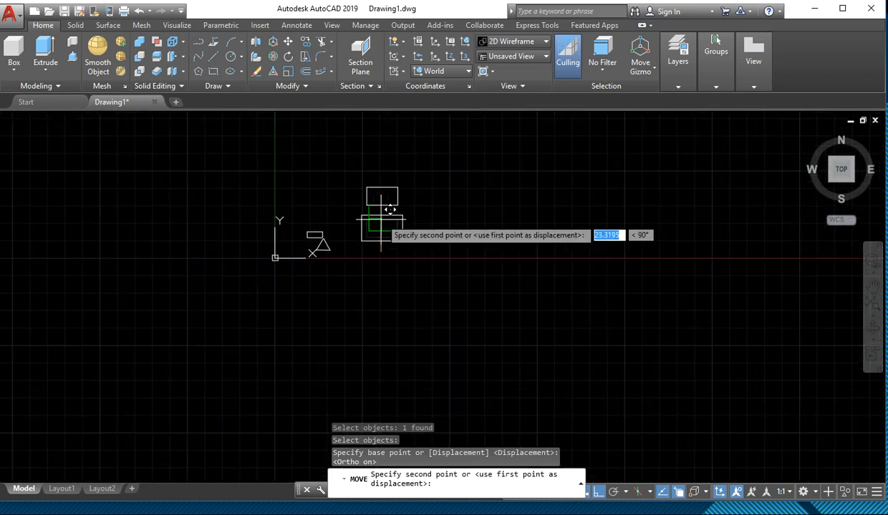
pyautogui.scroll(4, 401, 245)
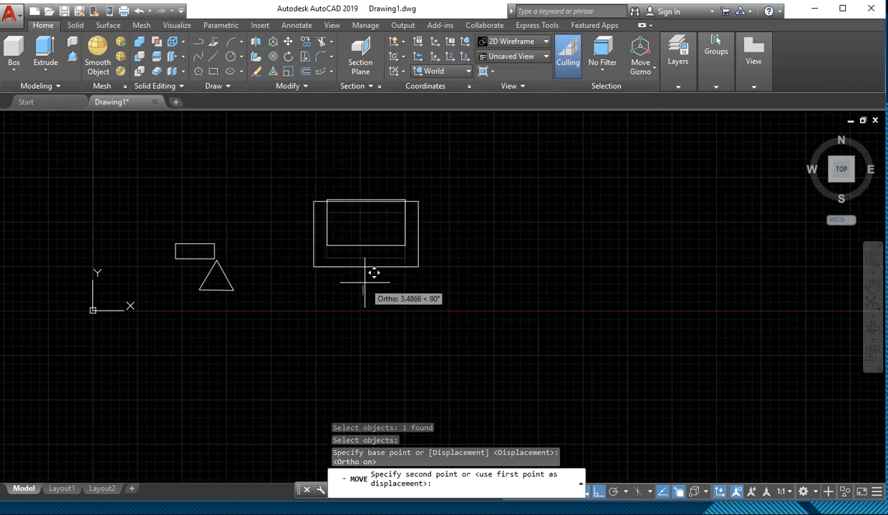
pyautogui.press('Escape')
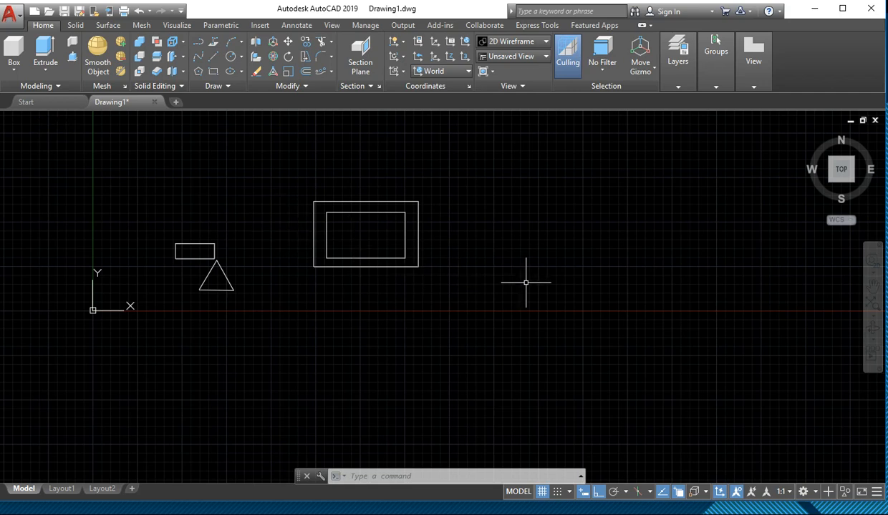
pyautogui.click(599, 493)
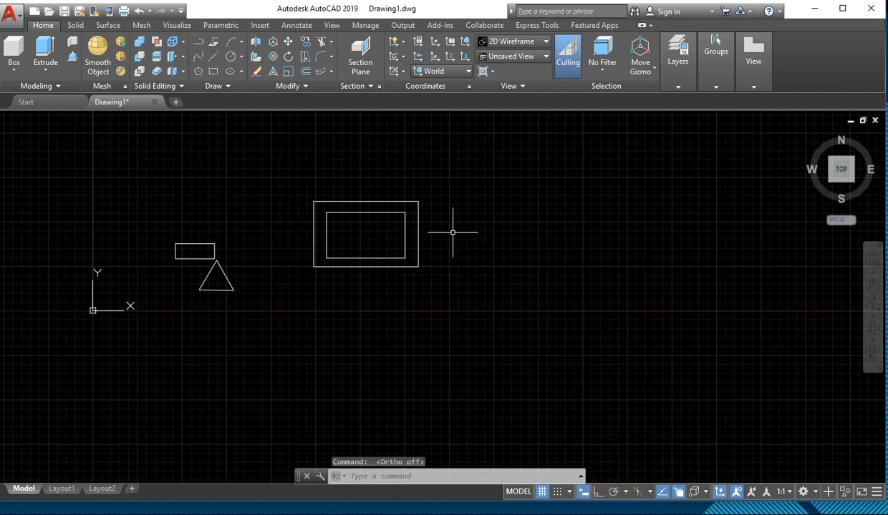
pyautogui.moveTo(454, 174)
pyautogui.mouseDown()
pyautogui.moveTo(423, 228)
pyautogui.moveTo(479, 190)
pyautogui.mouseUp()
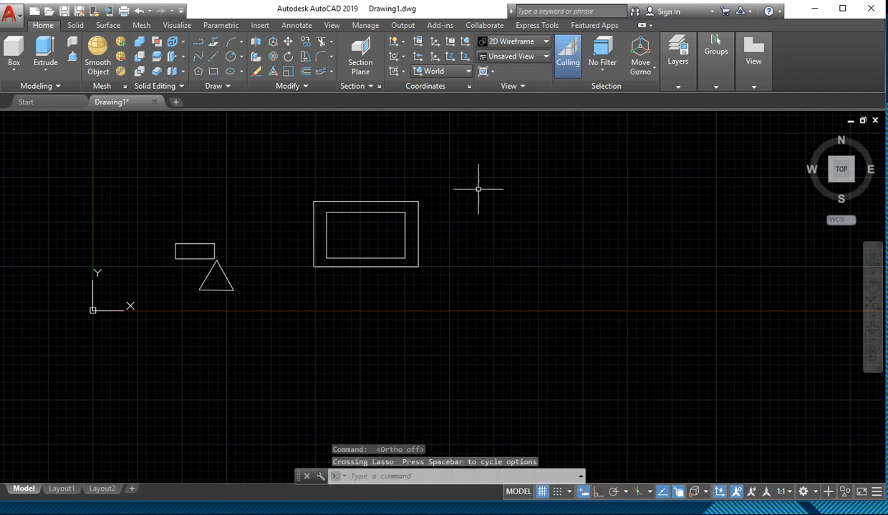
pyautogui.write('m')
pyautogui.press('Return')
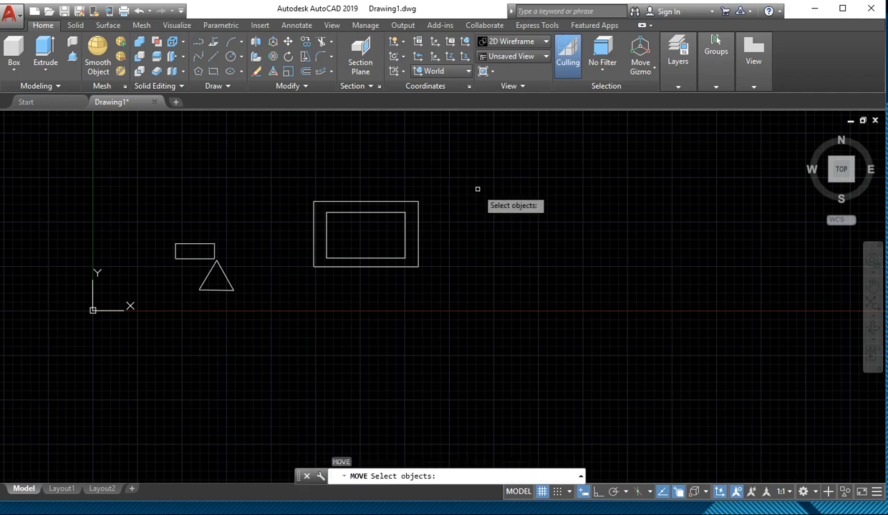
pyautogui.click(418, 207)
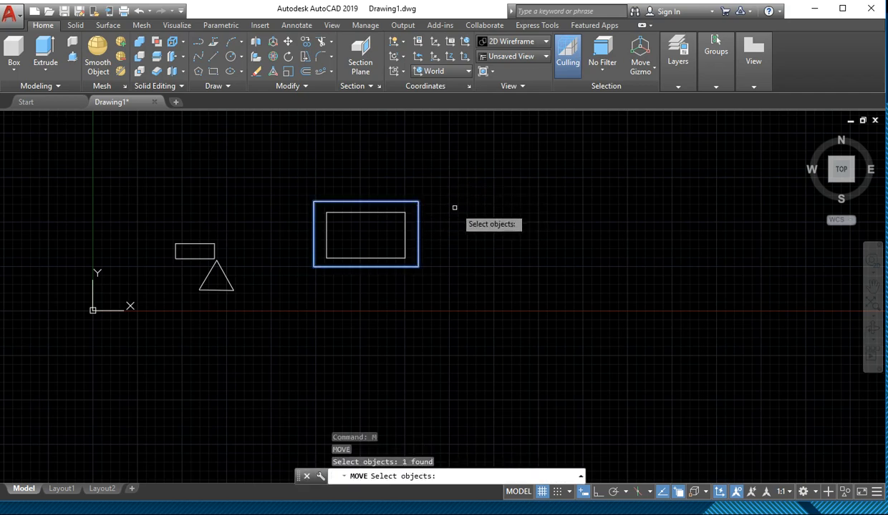
pyautogui.press('Return')
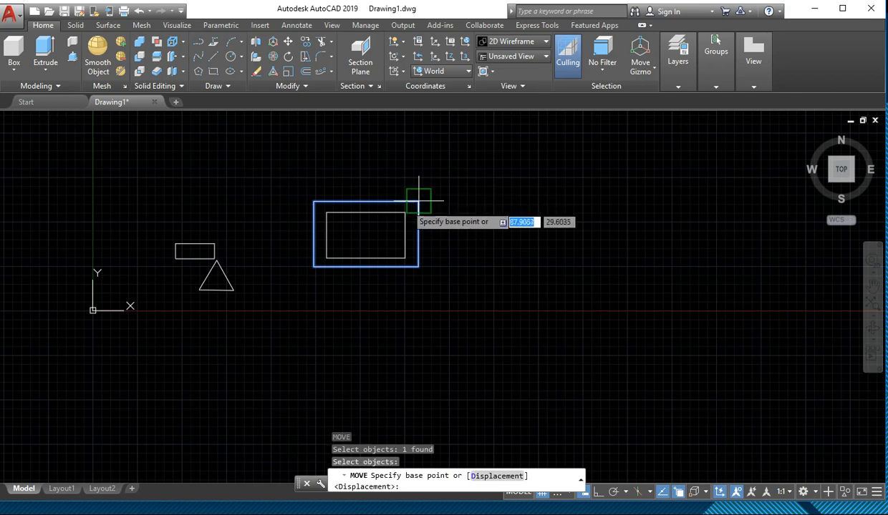
pyautogui.click(418, 202)
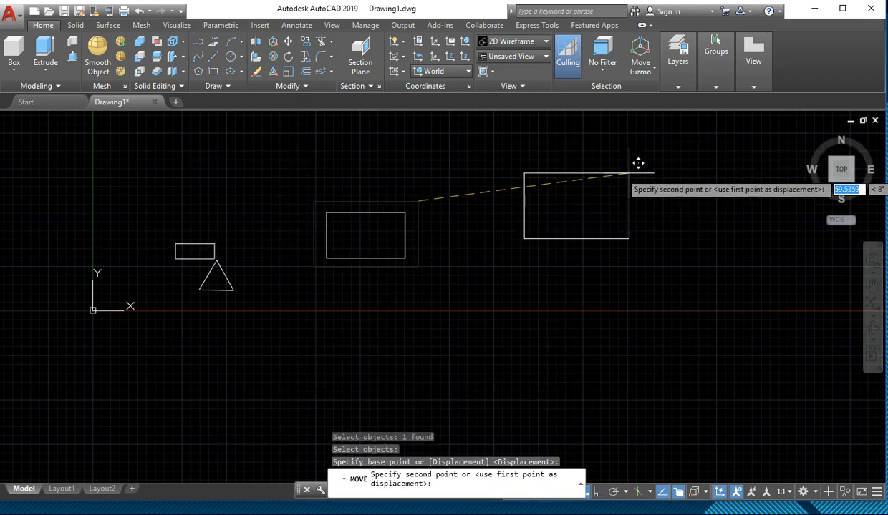
pyautogui.press('Escape')
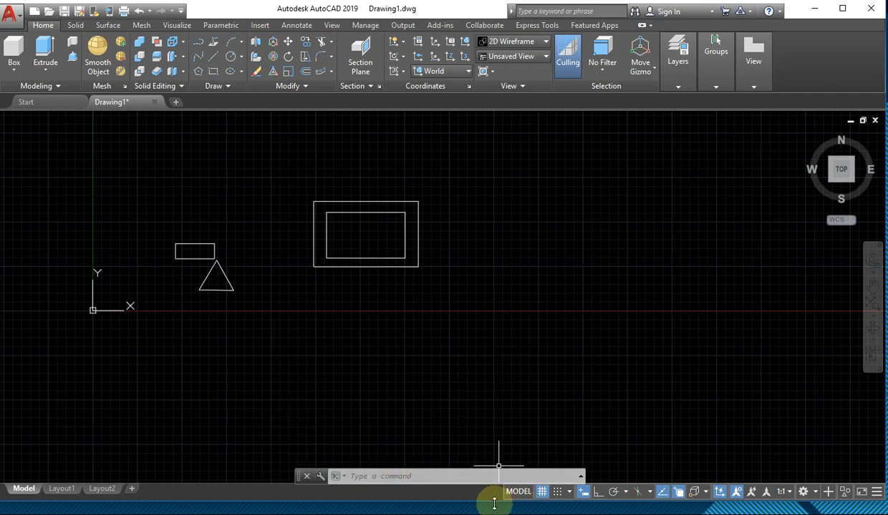
# Step: Extend the application window slightly downward
pyautogui.moveTo(493, 504); pyautogui.dragTo(494, 514)
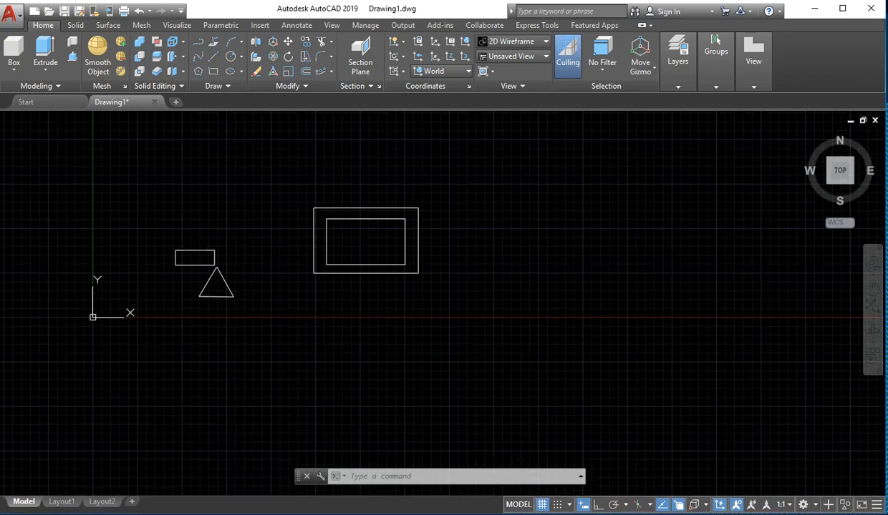
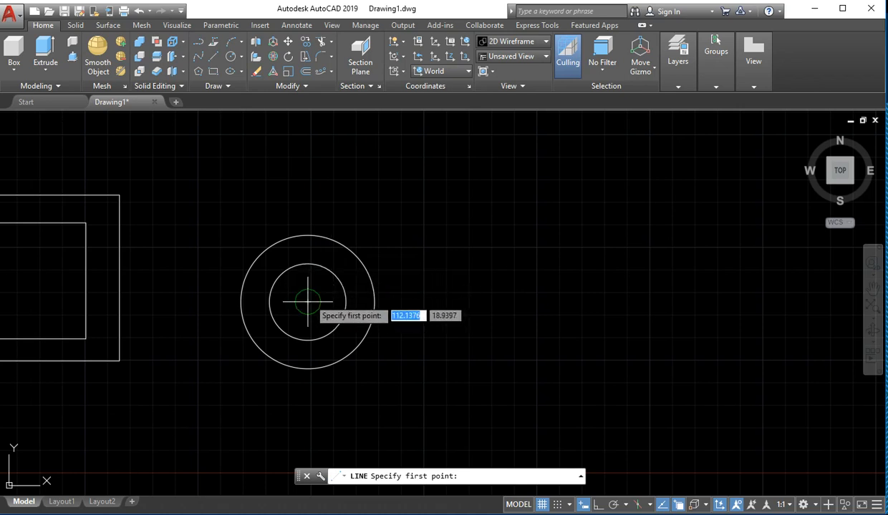
# Step: With Ortho mode on, draw a vertical line from the shared centre of the two circles up beyond the outer circle
pyautogui.click(308, 302)
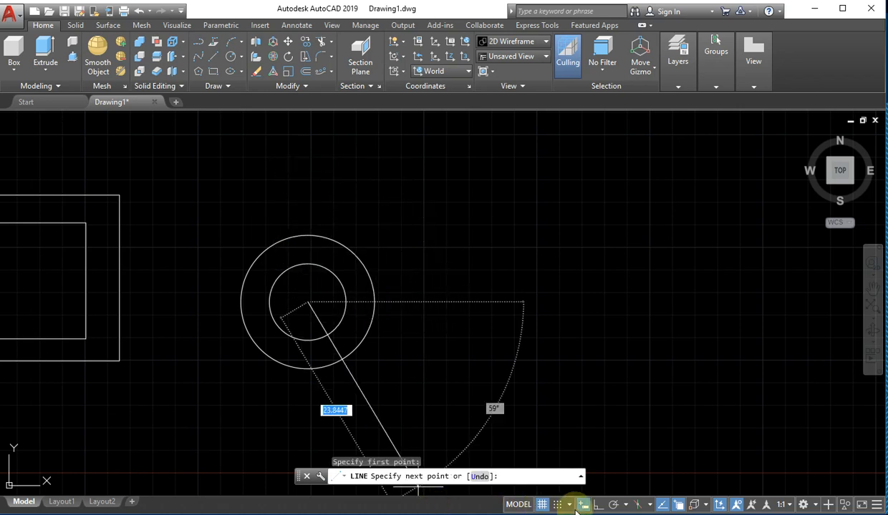
pyautogui.click(598, 504)
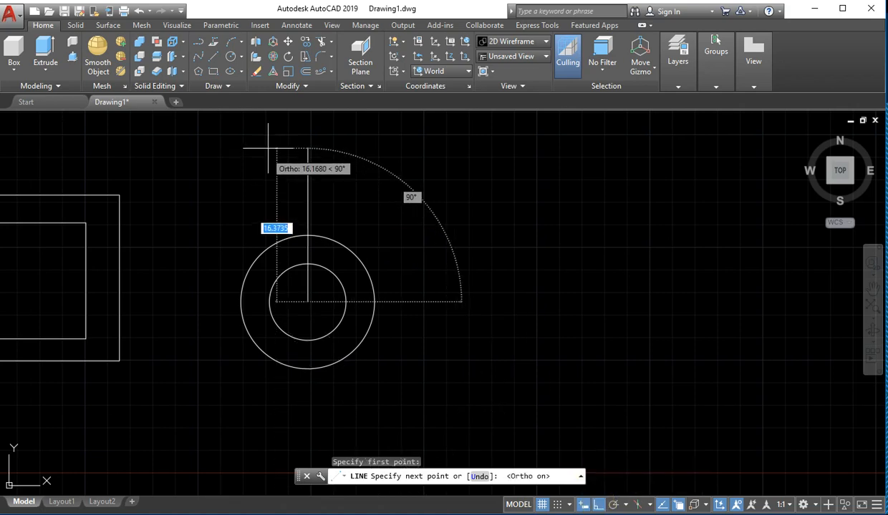
pyautogui.scroll(6, 315, 148)
pyautogui.moveTo(315, 148); pyautogui.dragTo(301, 192, button='middle')
pyautogui.scroll(-5, 302, 222)
pyautogui.scroll(1, 298, 148)
pyautogui.click(298, 148)
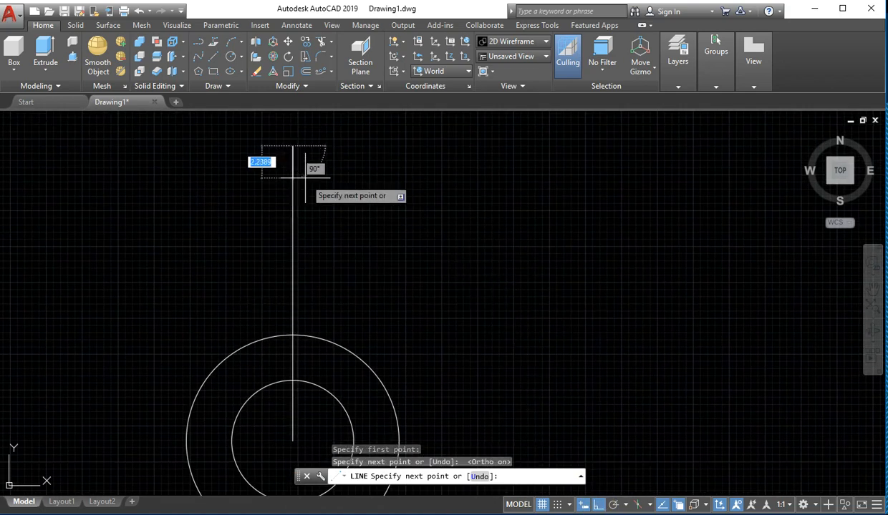
pyautogui.press('Return')
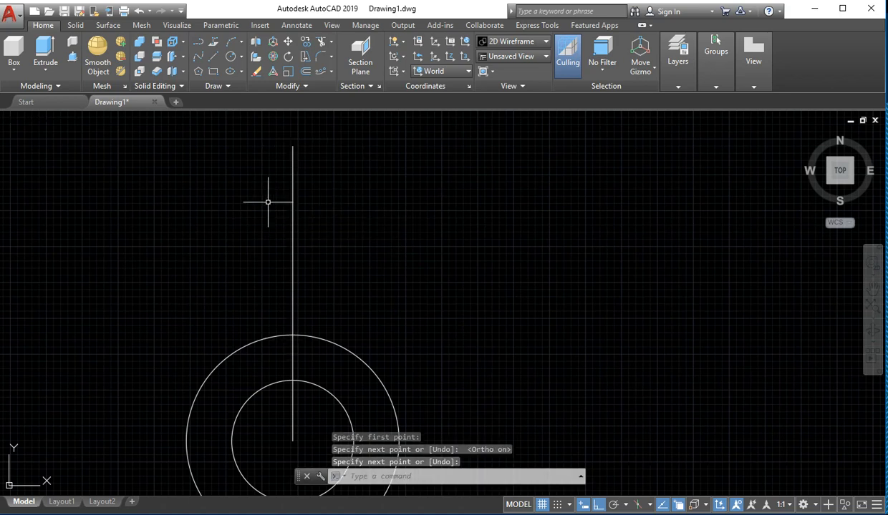
# Step: With Ortho mode off, draw a slanted line from the vertical line's top end down past the outer circle's left side
pyautogui.write('l')
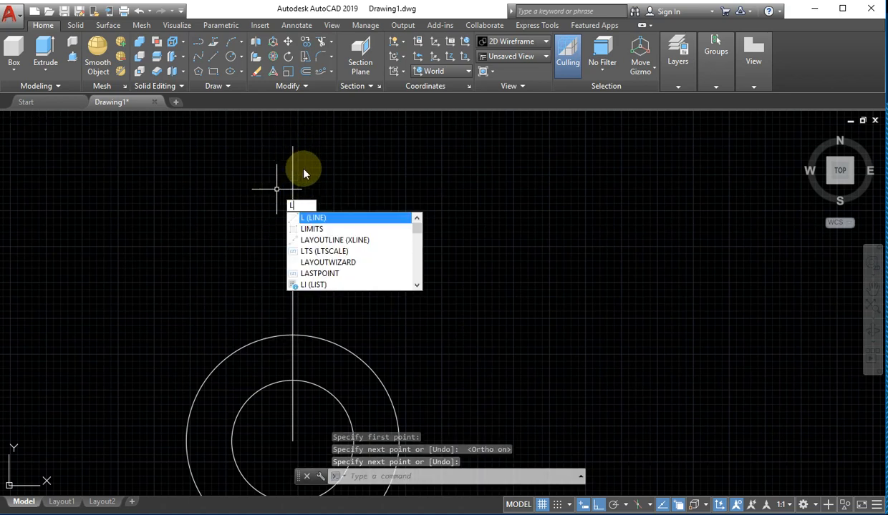
pyautogui.press('Return')
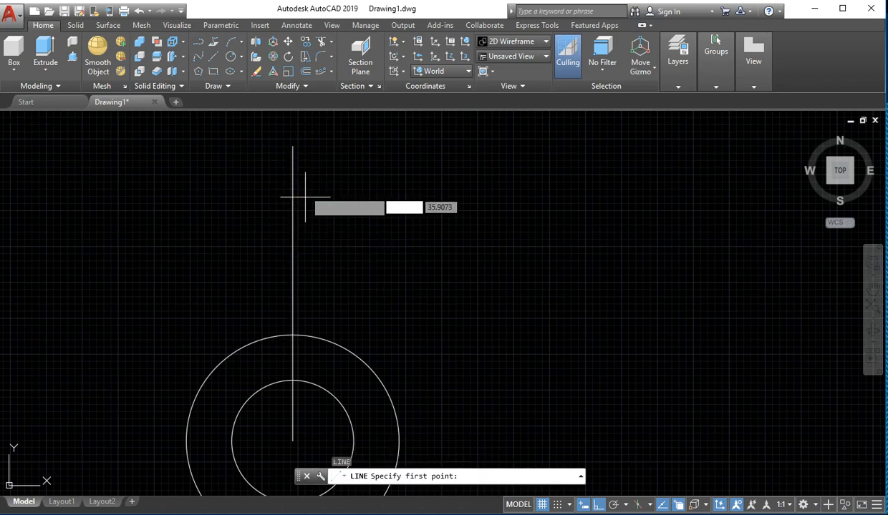
pyautogui.click(292, 146)
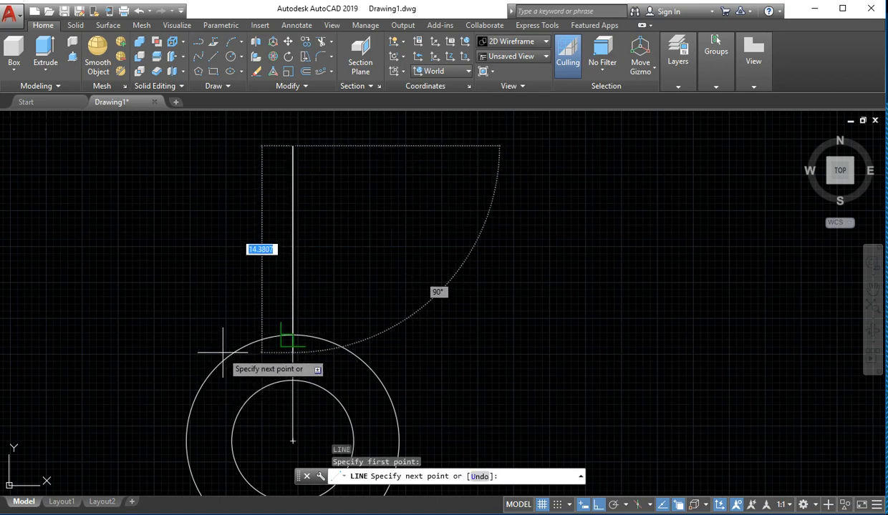
pyautogui.press('F8')
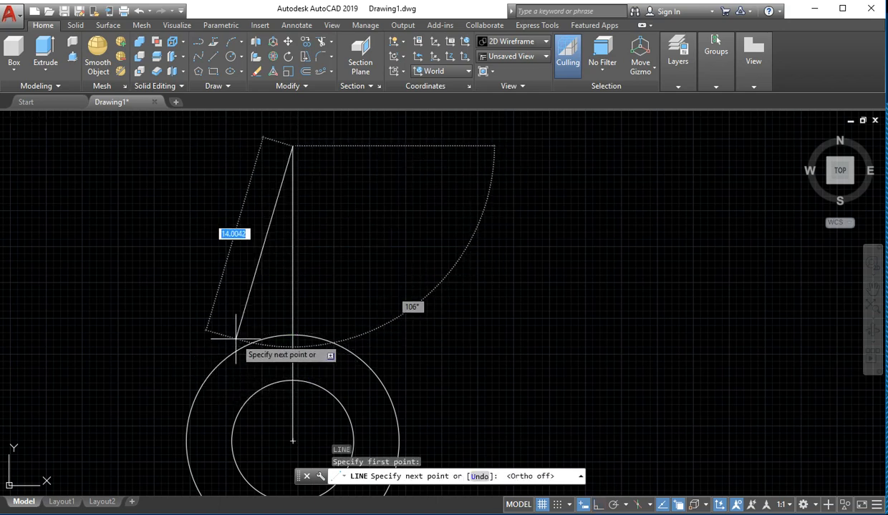
pyautogui.click(197, 405)
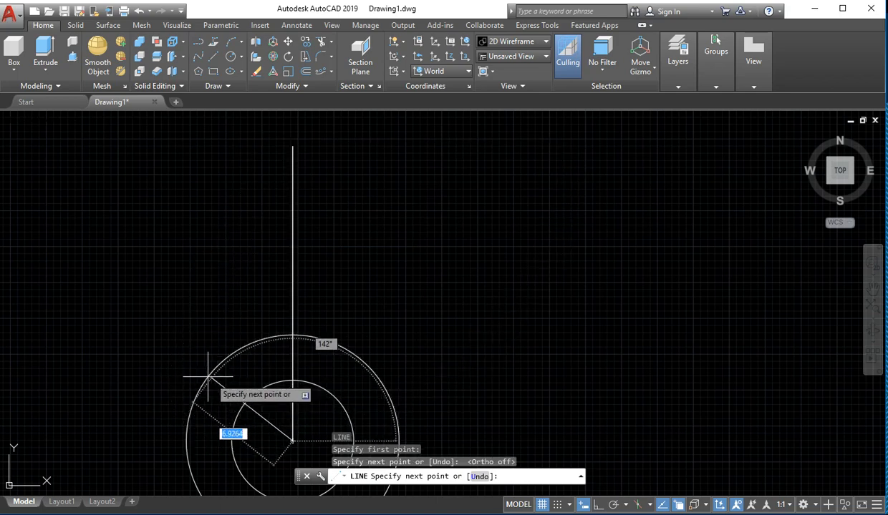
pyautogui.hotkey('ctrl', 'z')
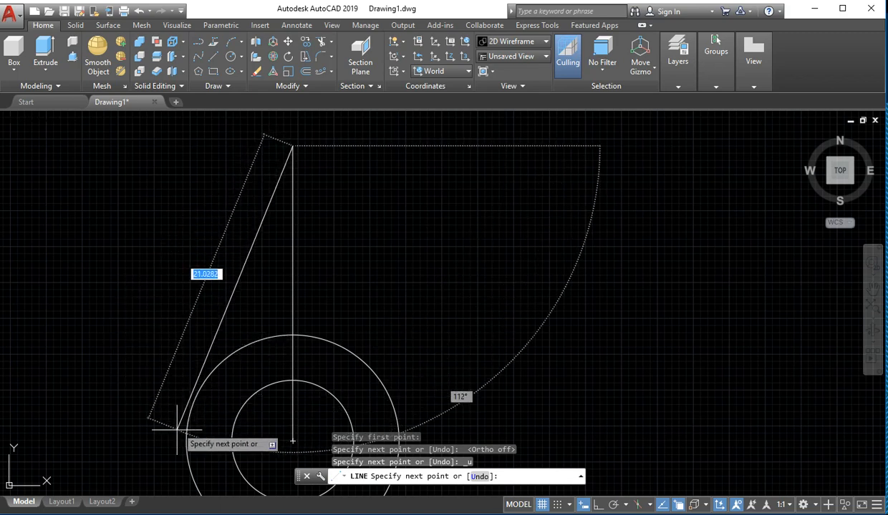
pyautogui.click(171, 472)
pyautogui.press('Return')
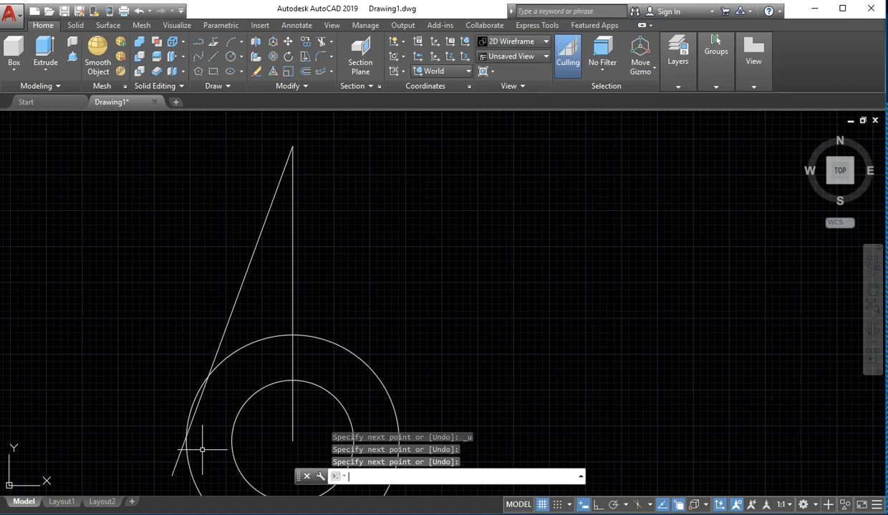
# Step: Trim the part of the slanted line inside the outer circle, using the line and the circle as cutting edges
pyautogui.write('tr')
pyautogui.press('Return')
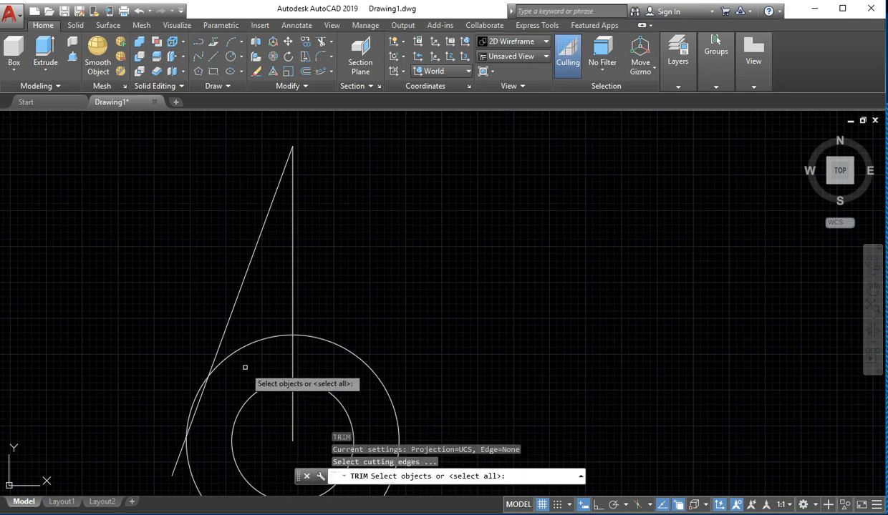
pyautogui.click(245, 367)
pyautogui.click(199, 347)
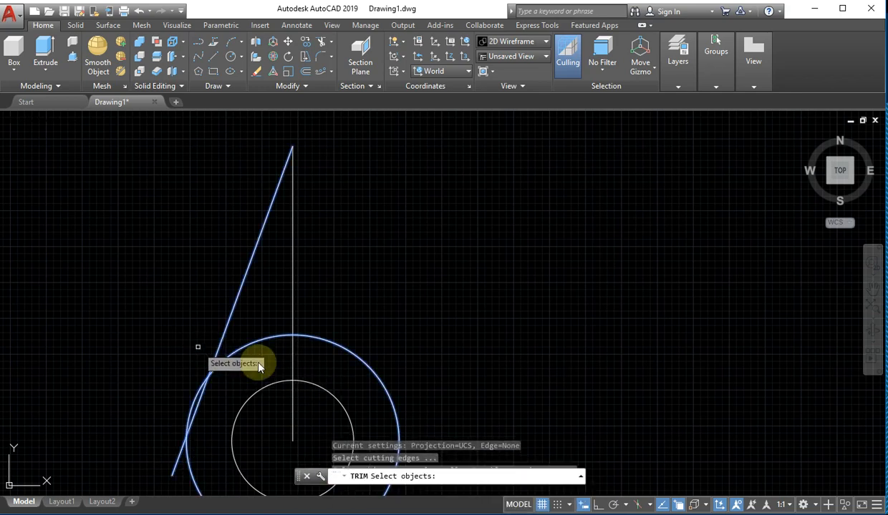
pyautogui.click(193, 387)
pyautogui.press('Return')
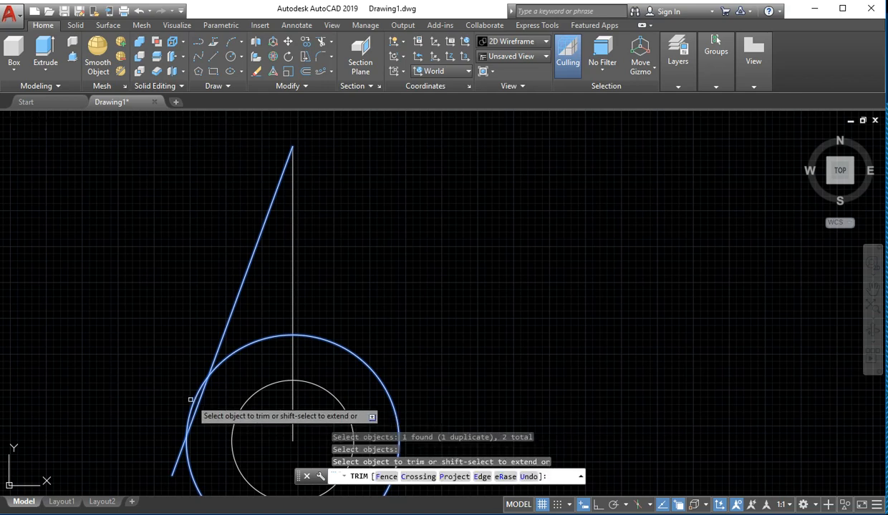
pyautogui.click(179, 450)
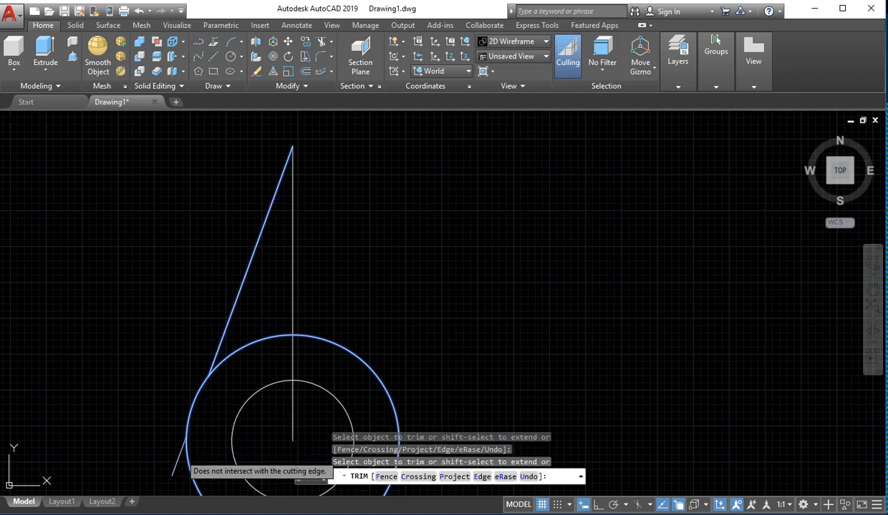
pyautogui.click(174, 456)
pyautogui.click(166, 473)
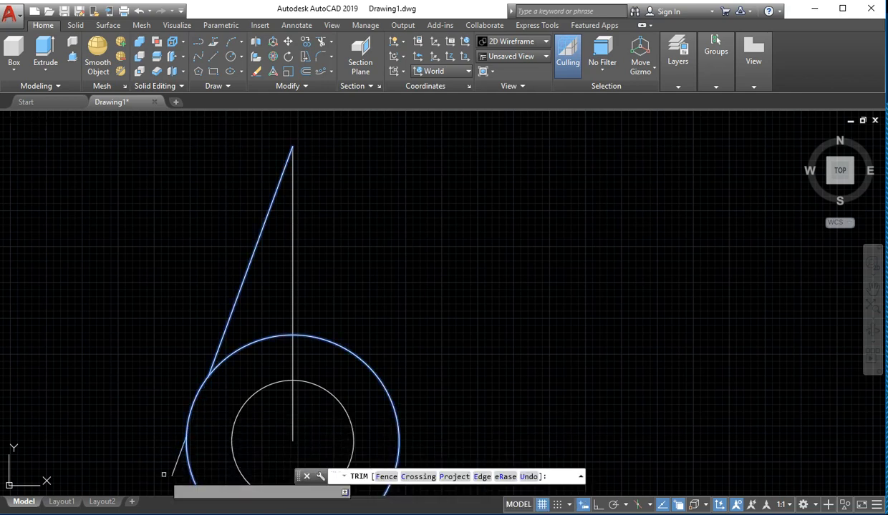
pyautogui.press('Escape')
# Step: Delete the leftover line segment outside the outer circle's lower left
pyautogui.click(177, 470)
pyautogui.click(169, 462)
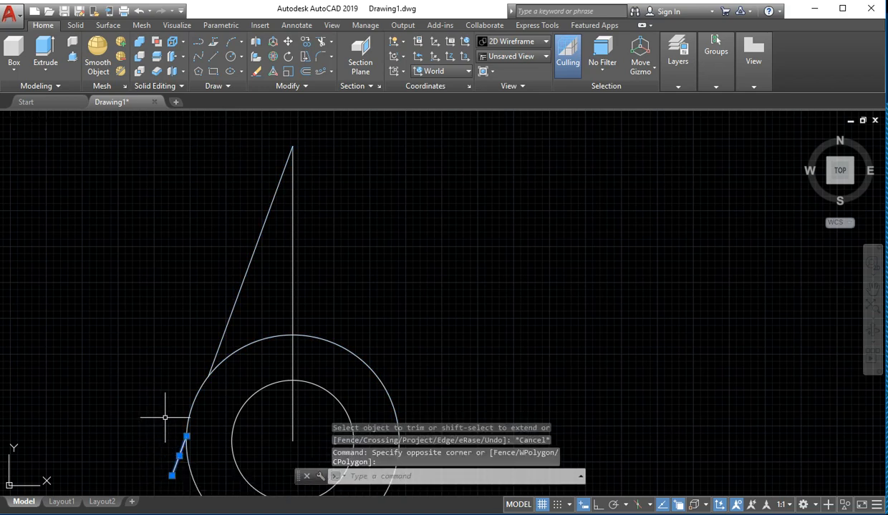
pyautogui.press('Delete')
# Step: Mirror the slanted line about the vertical centre line with Ortho mode on, keeping the source line
pyautogui.click(262, 280)
pyautogui.click(188, 295)
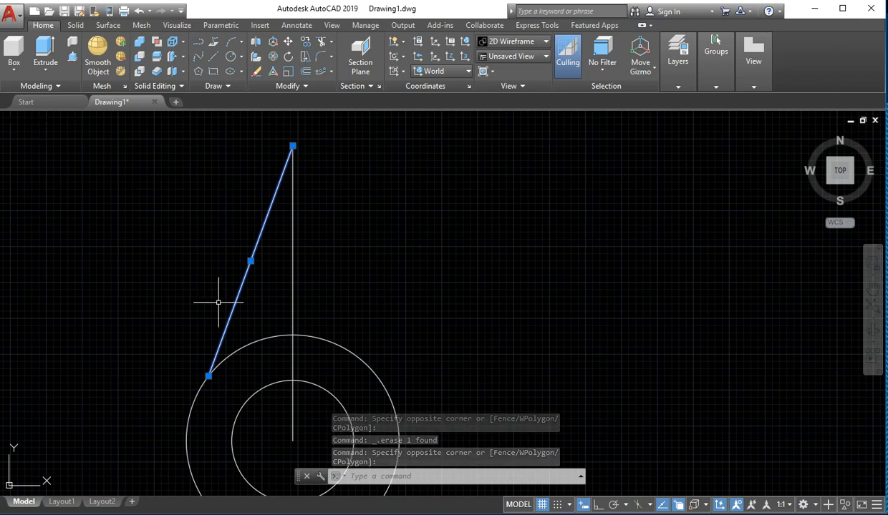
pyautogui.hotkey('ctrl', 'c')
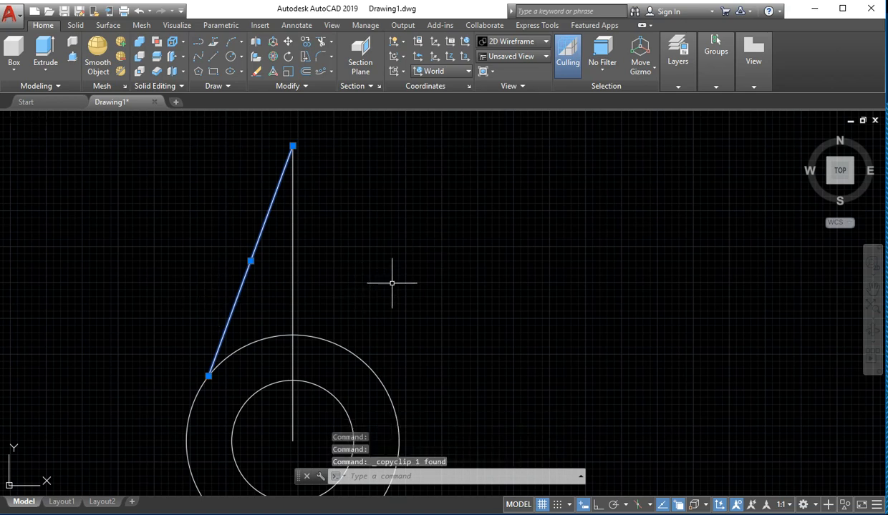
pyautogui.write('mi')
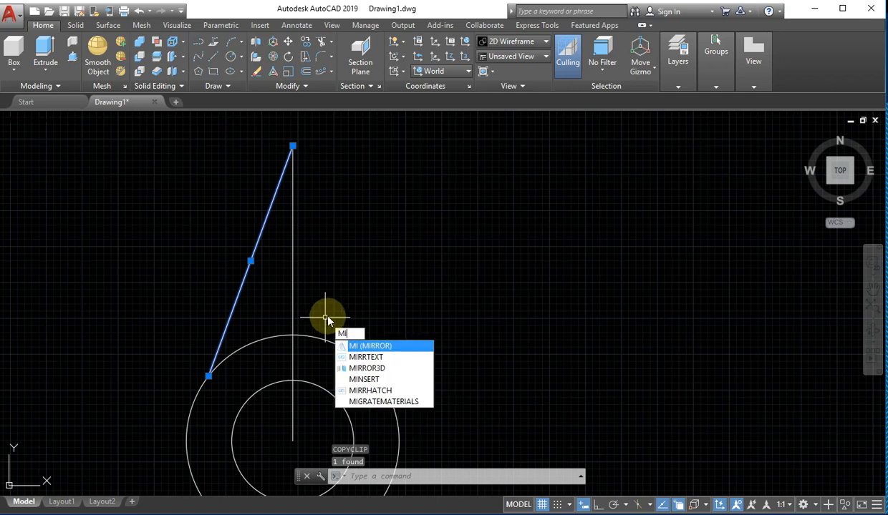
pyautogui.press('Return')
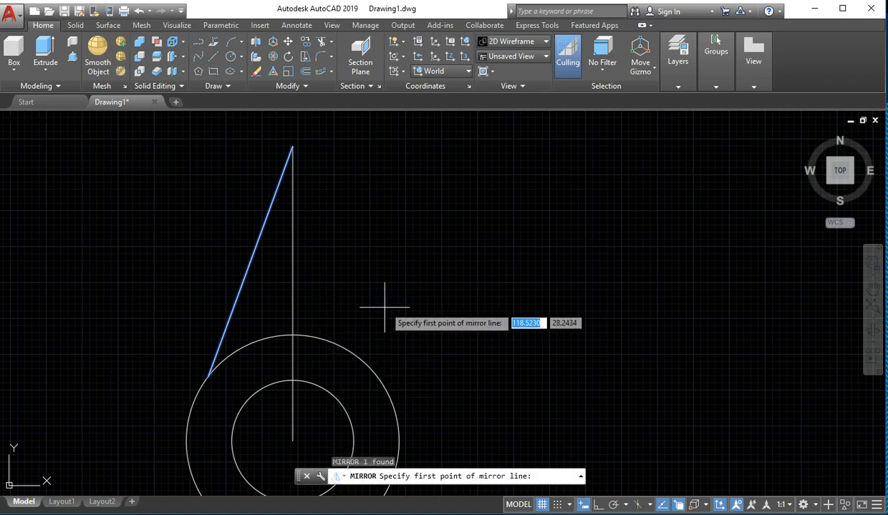
pyautogui.click(293, 144)
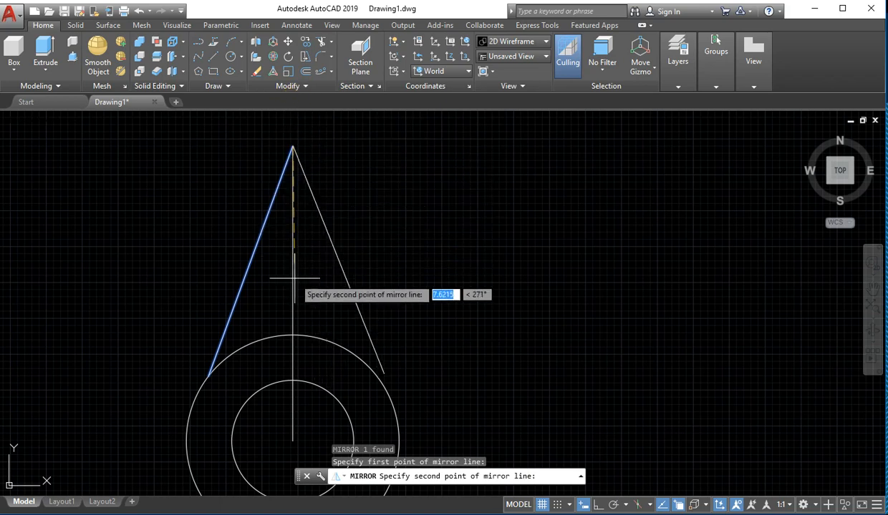
pyautogui.click(596, 506)
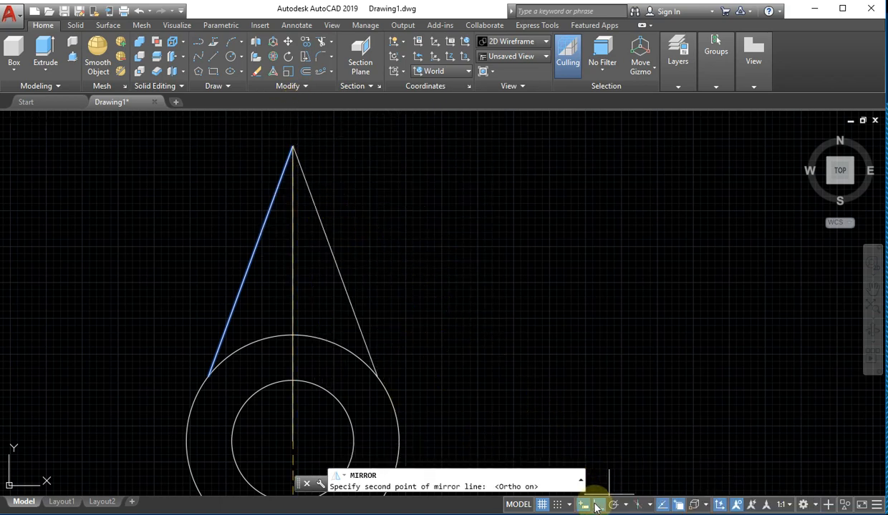
pyautogui.click(314, 243)
pyautogui.press('Return')
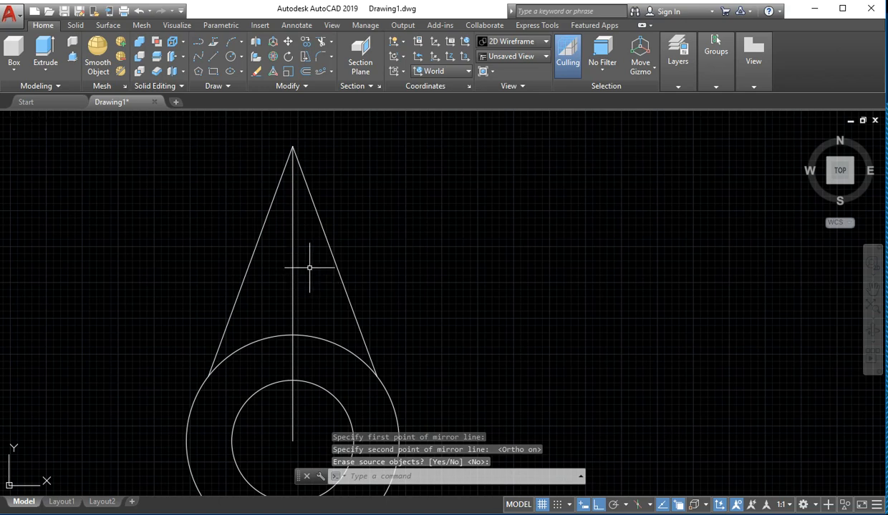
# Step: Delete the vertical centre line between the two slanted lines
pyautogui.click(307, 270)
pyautogui.click(263, 294)
pyautogui.press('Delete')
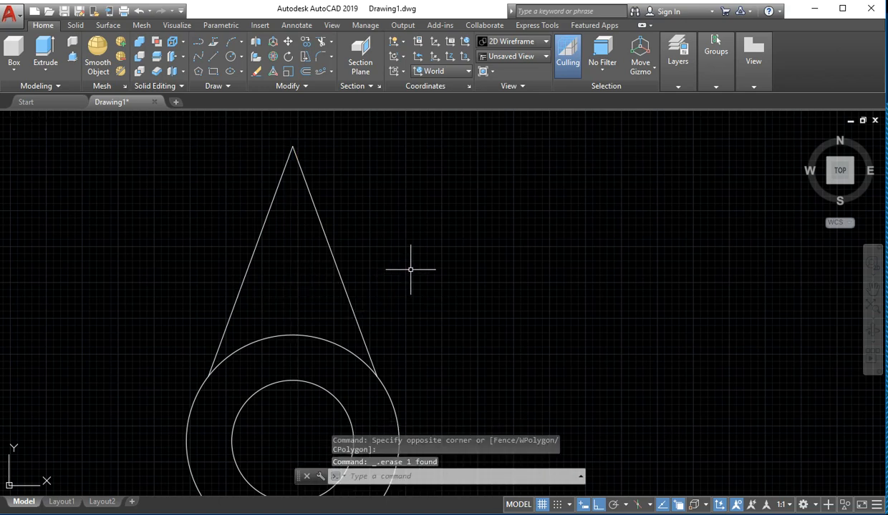
# Step: Trim the outer circle's upper arc between the two slanted lines, using both lines as cutting edges
pyautogui.click(411, 266)
pyautogui.click(187, 294)
pyautogui.write('tr')
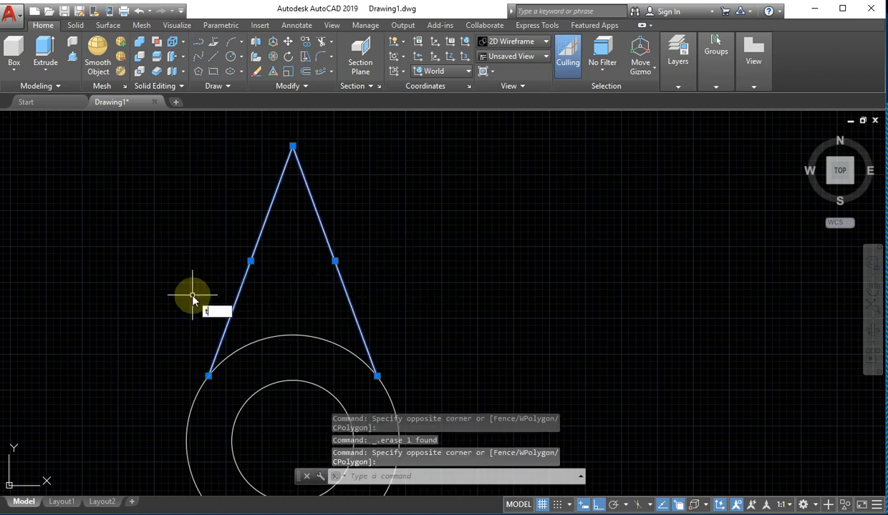
pyautogui.press('Return')
pyautogui.click(310, 321)
pyautogui.click(268, 342)
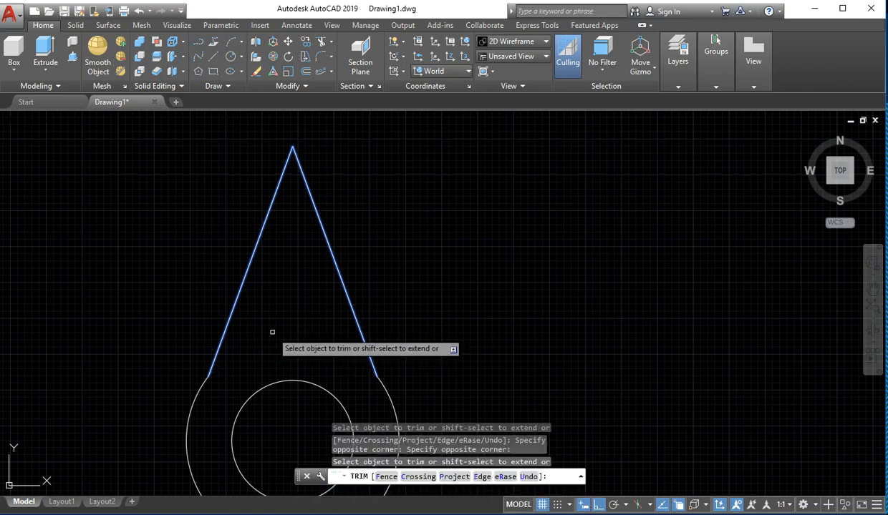
pyautogui.scroll(-5, 373, 321)
pyautogui.scroll(4, 410, 300)
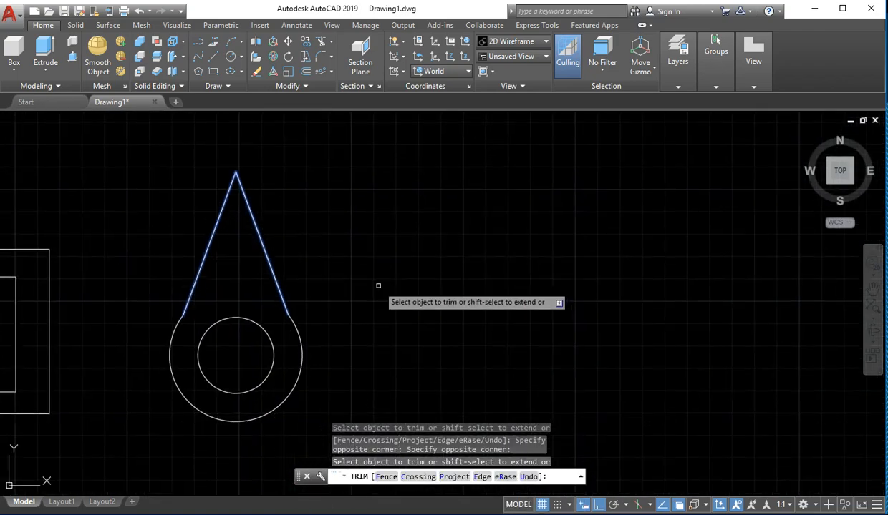
pyautogui.press('Escape')
pyautogui.moveTo(366, 252)
pyautogui.mouseDown()
pyautogui.moveTo(129, 417)
pyautogui.moveTo(312, 292)
pyautogui.mouseUp()
pyautogui.click(389, 189)
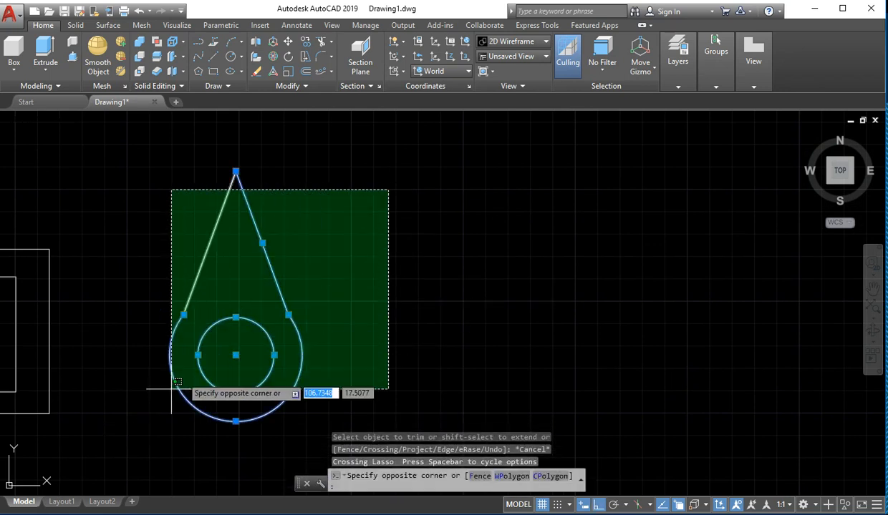
pyautogui.click(147, 422)
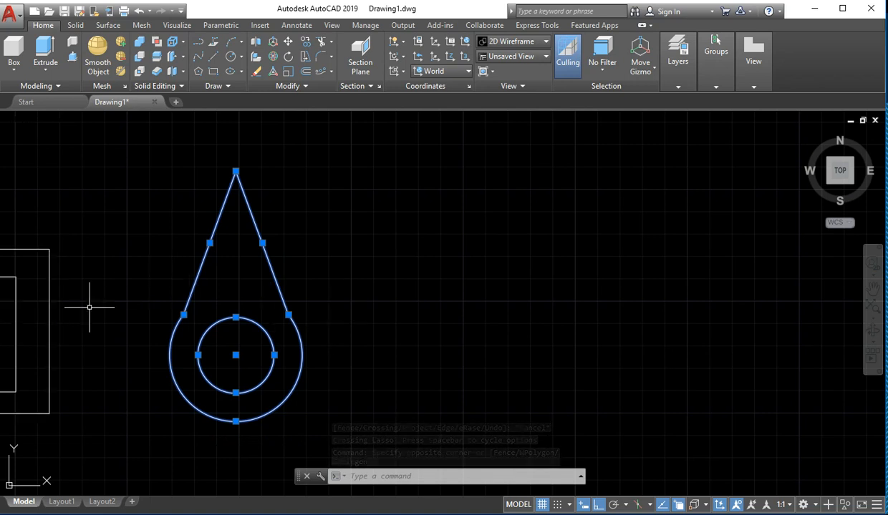
pyautogui.scroll(-4, 196, 290)
pyautogui.scroll(2, 251, 314)
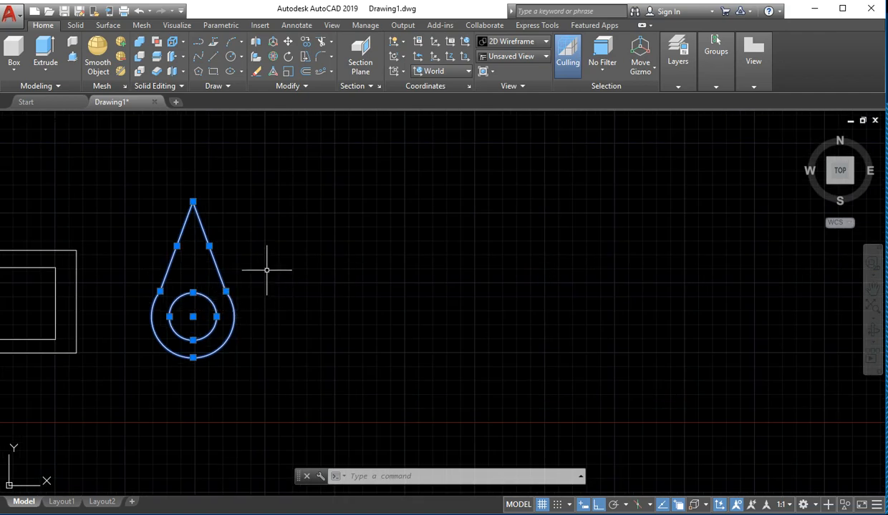
pyautogui.press('Escape')
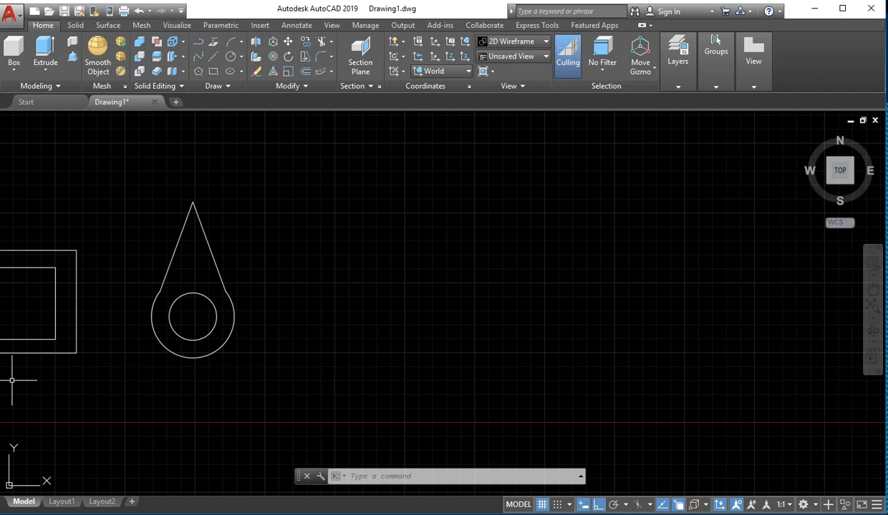
pyautogui.scroll(5, 472, 306)
pyautogui.scroll(-5, 203, 308)
pyautogui.scroll(-7, 158, 331)
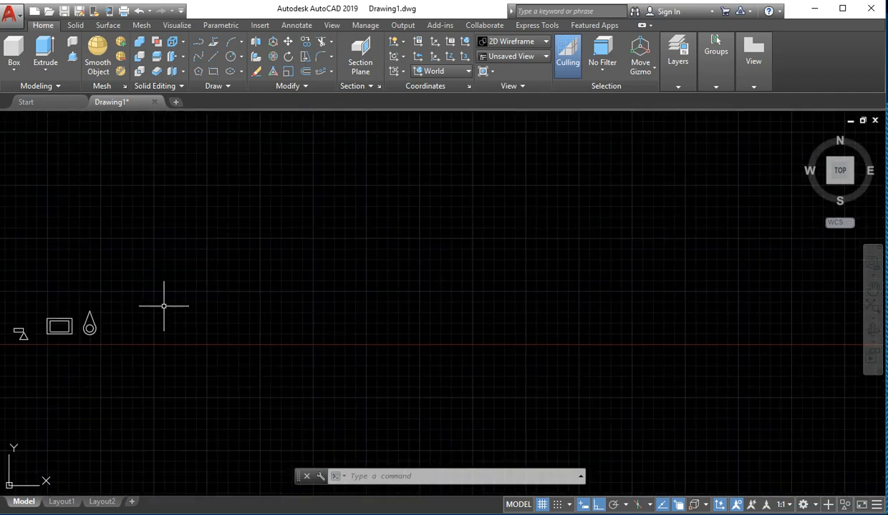
pyautogui.moveTo(164, 306); pyautogui.dragTo(268, 309, button='middle')
pyautogui.scroll(8, 166, 362)
pyautogui.moveTo(207, 297); pyautogui.dragTo(108, 414, button='middle')
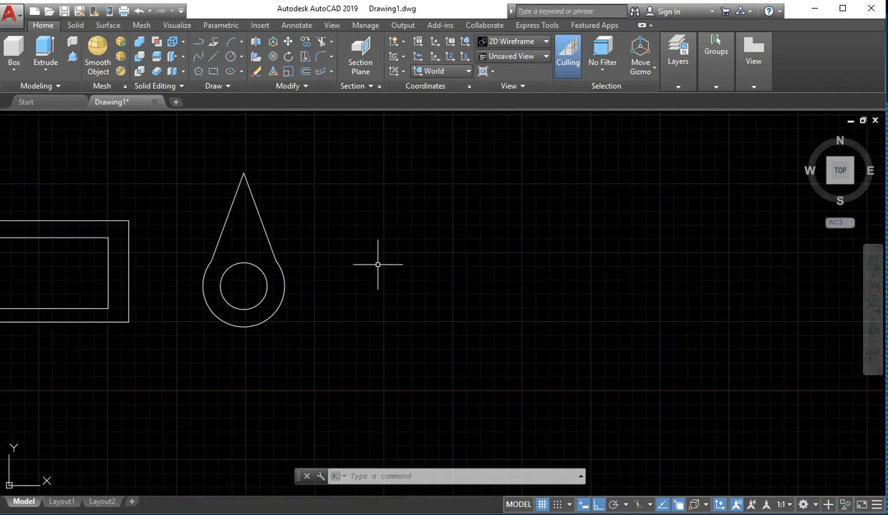
pyautogui.click(388, 174)
pyautogui.click(366, 221)
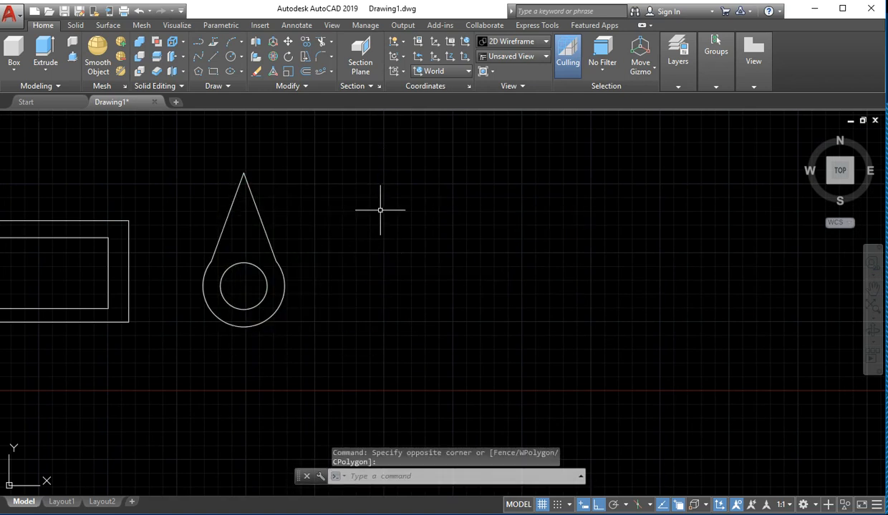
pyautogui.click(381, 211)
# Step: Rotate the whole teardrop shape 90 degrees about the centre of its circles and undo the rotation
pyautogui.write('ro')
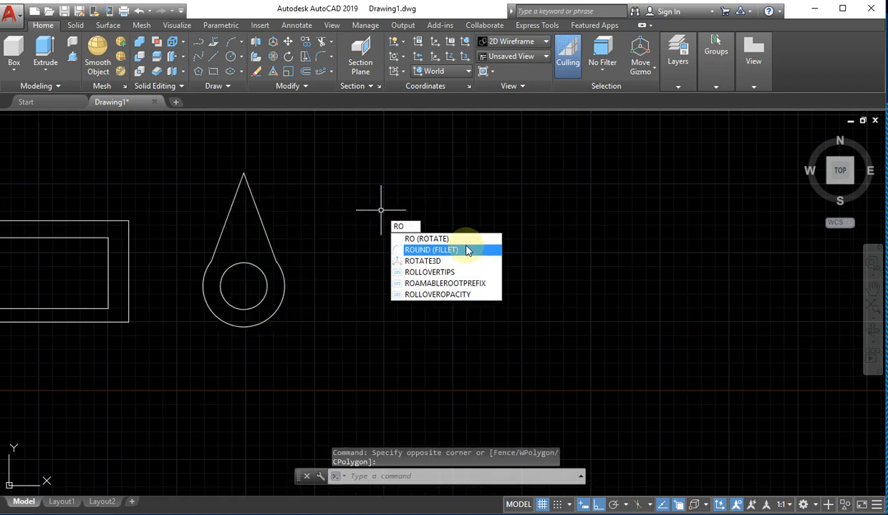
pyautogui.press('Return')
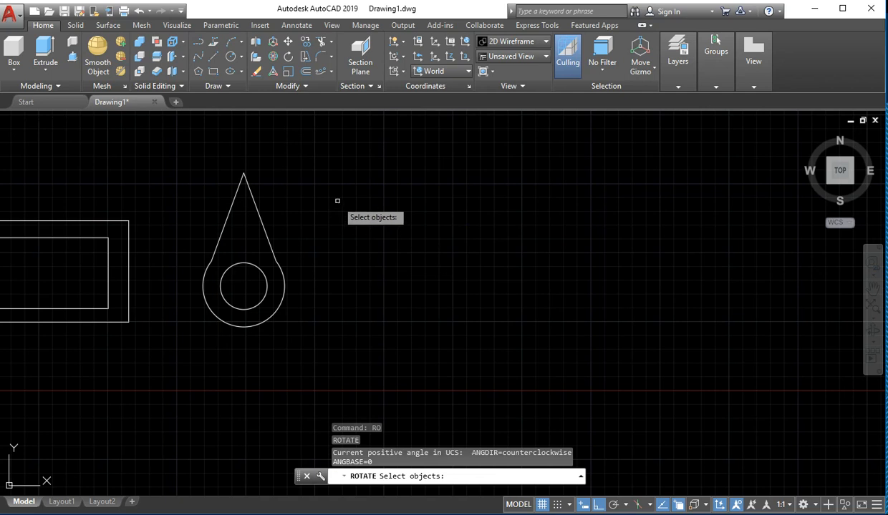
pyautogui.click(315, 198)
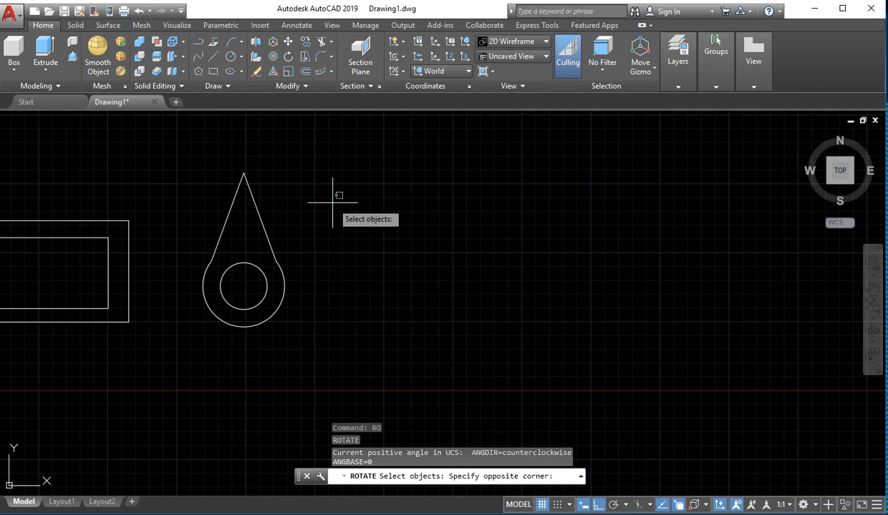
pyautogui.click(198, 336)
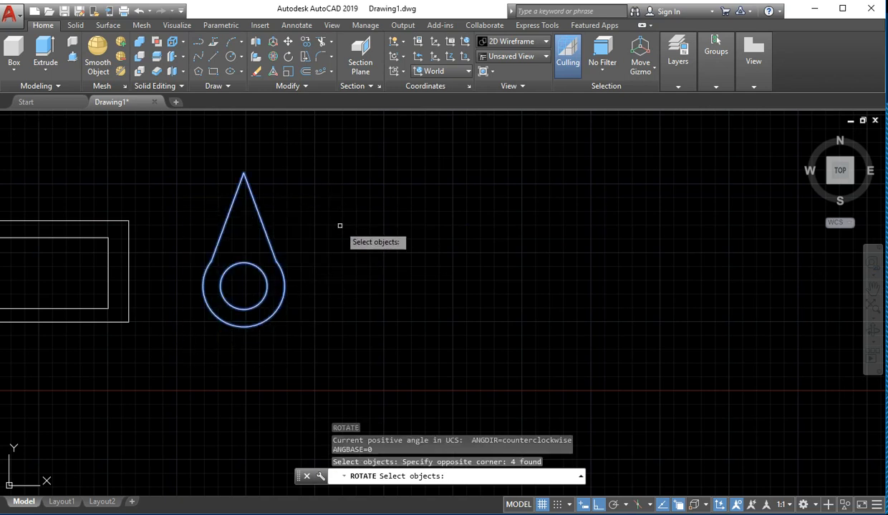
pyautogui.press('Return')
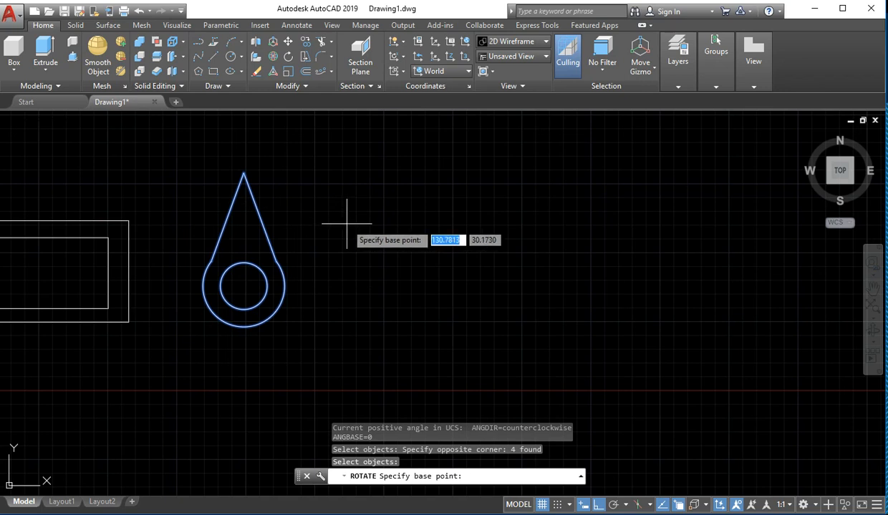
pyautogui.click(243, 286)
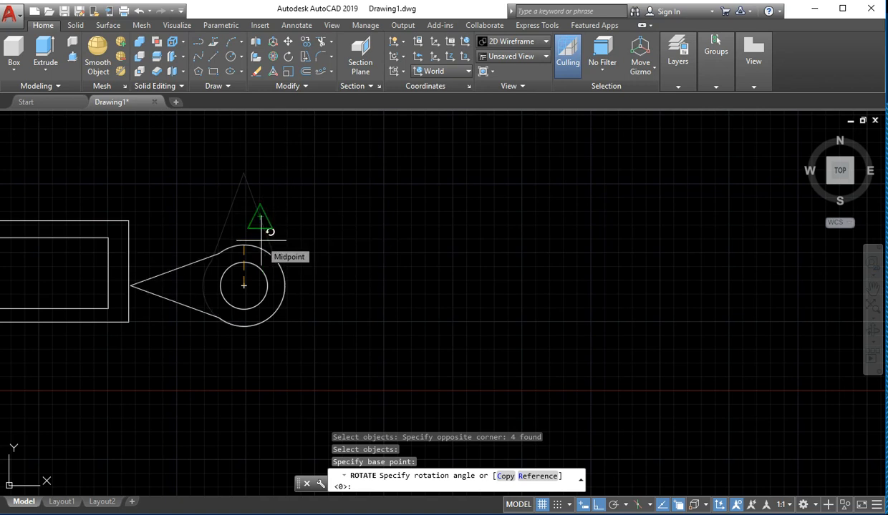
pyautogui.write('9')
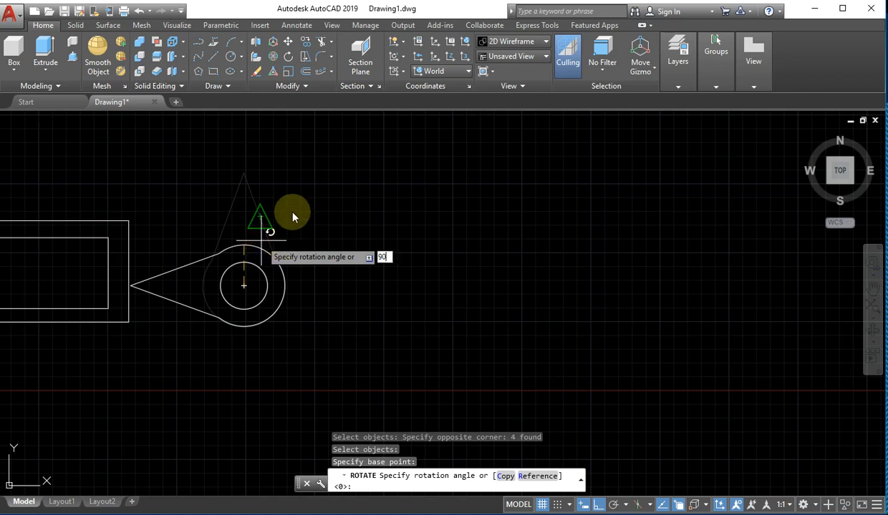
pyautogui.write('0')
pyautogui.press('Return')
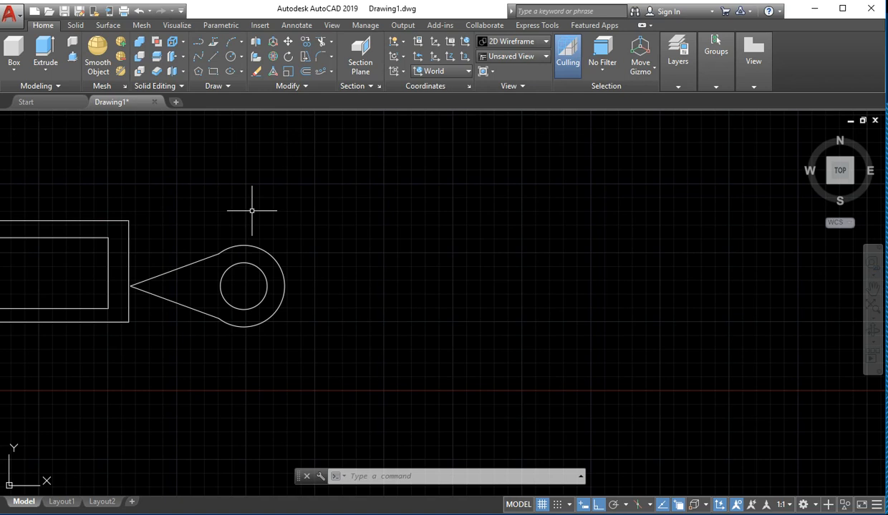
pyautogui.hotkey('ctrl', 'z')
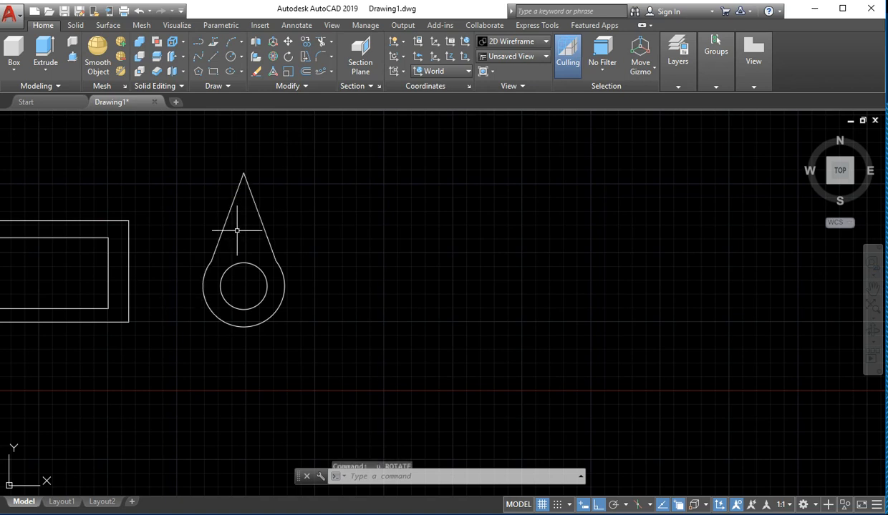
# Step: Rotate the whole teardrop shape by -90 degrees about the centre of its circles
pyautogui.write('ro')
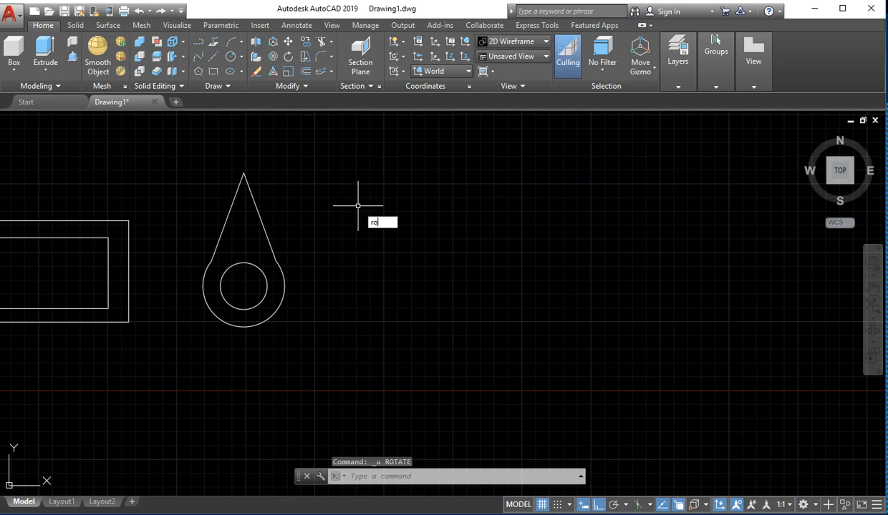
pyautogui.press('Return')
pyautogui.click(339, 184)
pyautogui.click(163, 353)
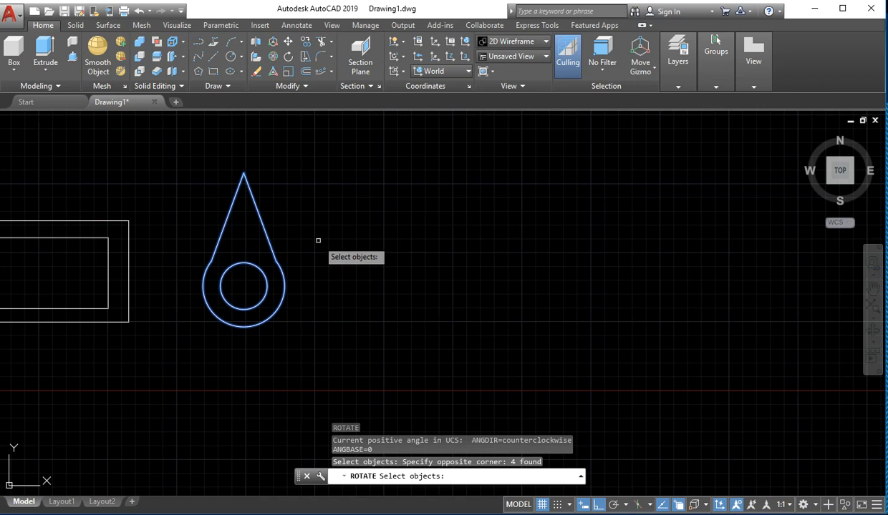
pyautogui.press('Return')
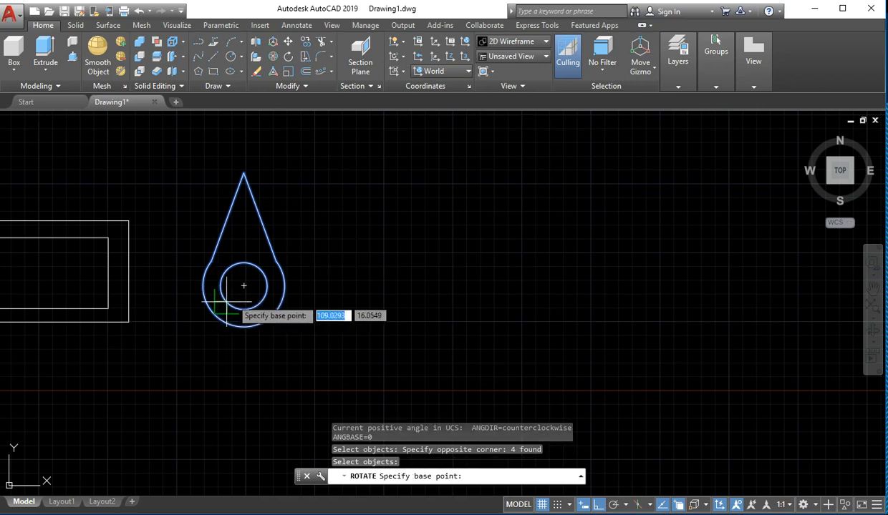
pyautogui.click(244, 286)
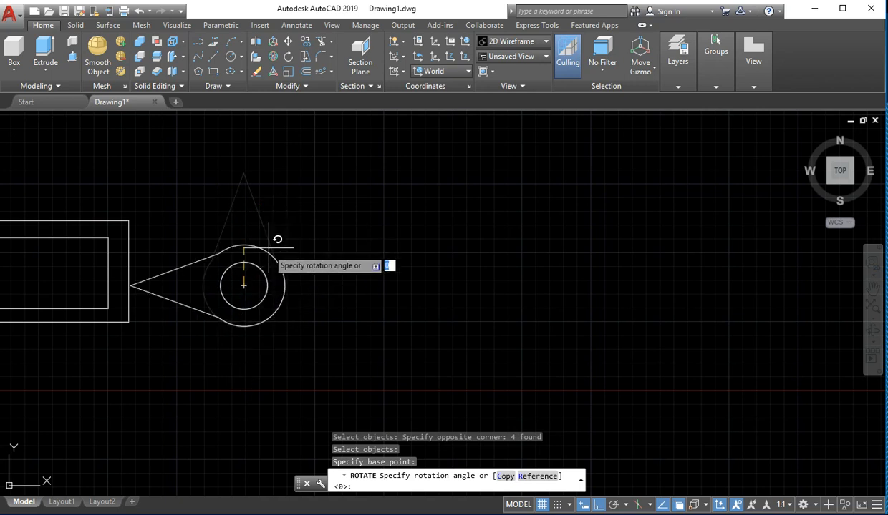
pyautogui.write('-9')
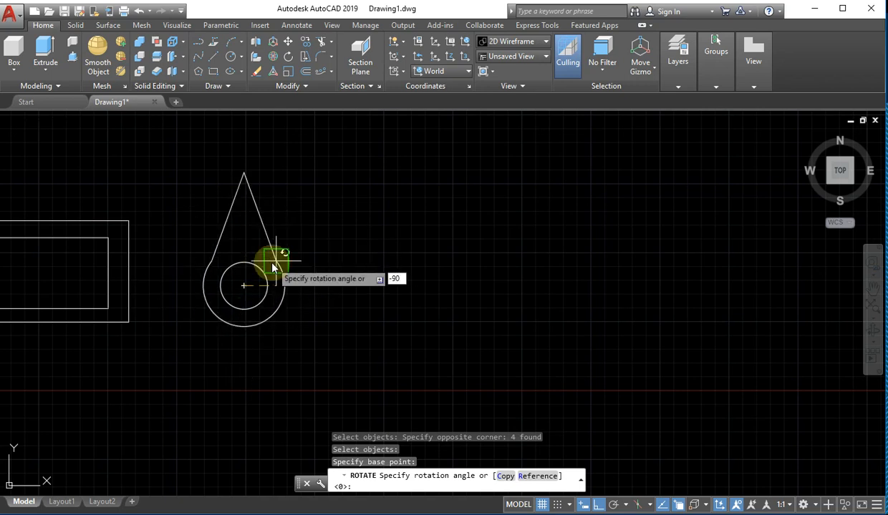
pyautogui.press('Return')
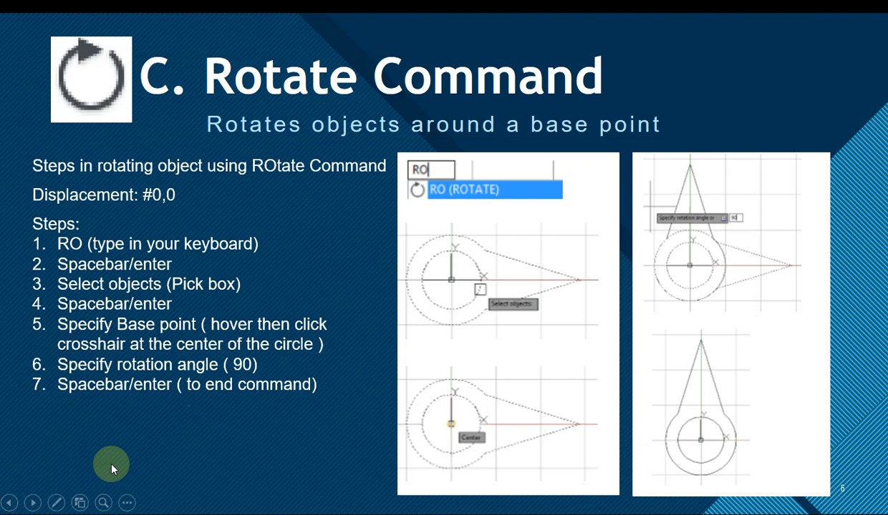
pyautogui.click(32, 504)
pyautogui.click(32, 504)
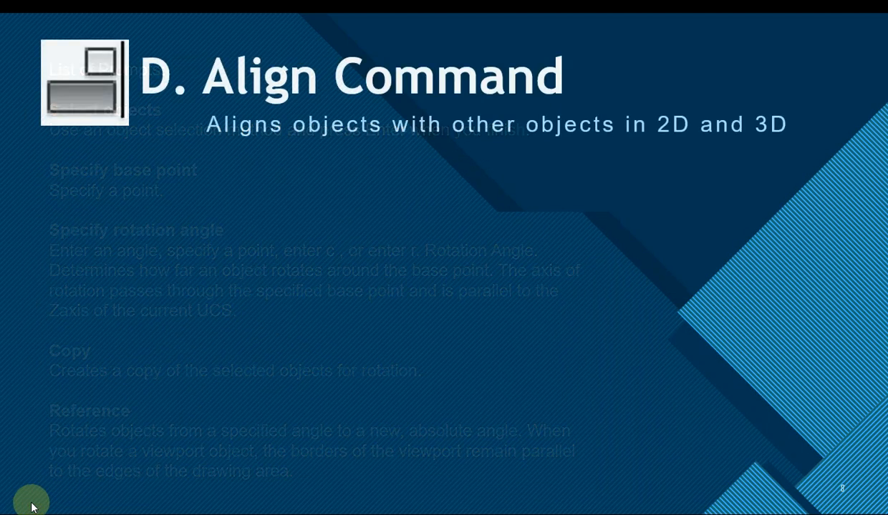
pyautogui.click(10, 504)
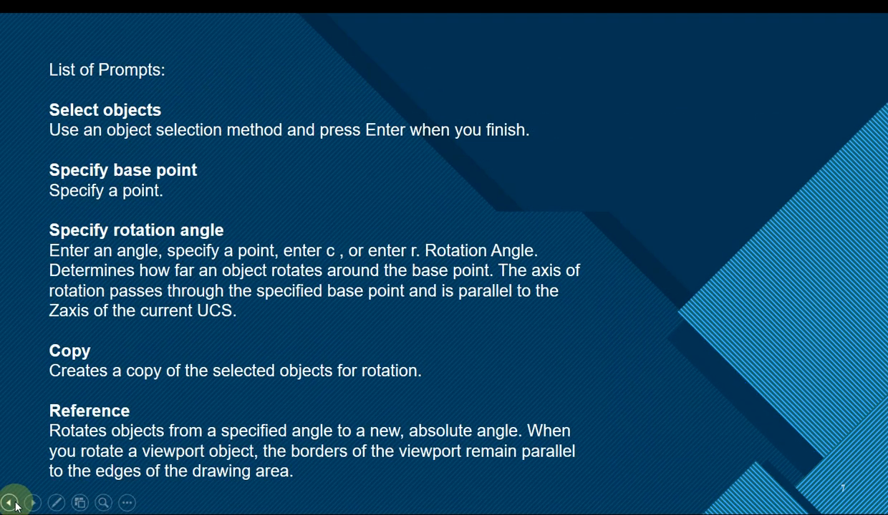
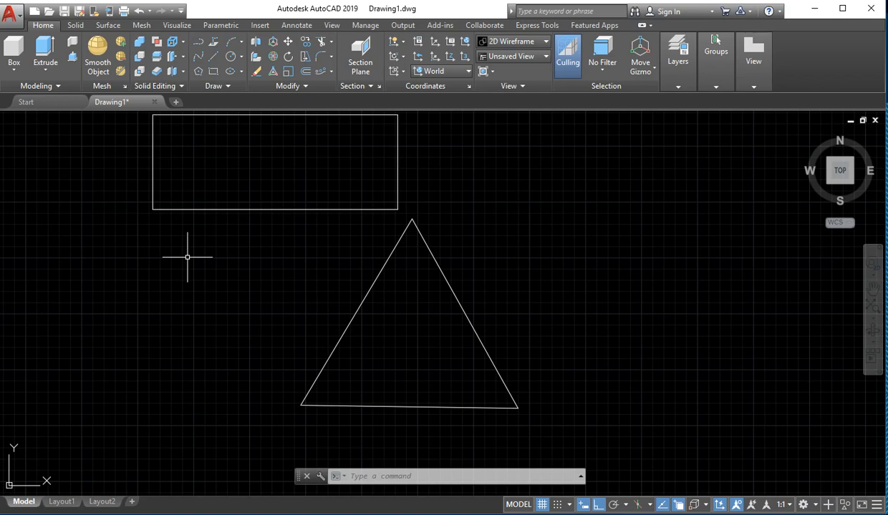
# Step: Align the rectangle's lower-left corner to the triangle's lower-left vertex and its lower-right corner to the apex, scaling it to the alignment points
pyautogui.write('alk')
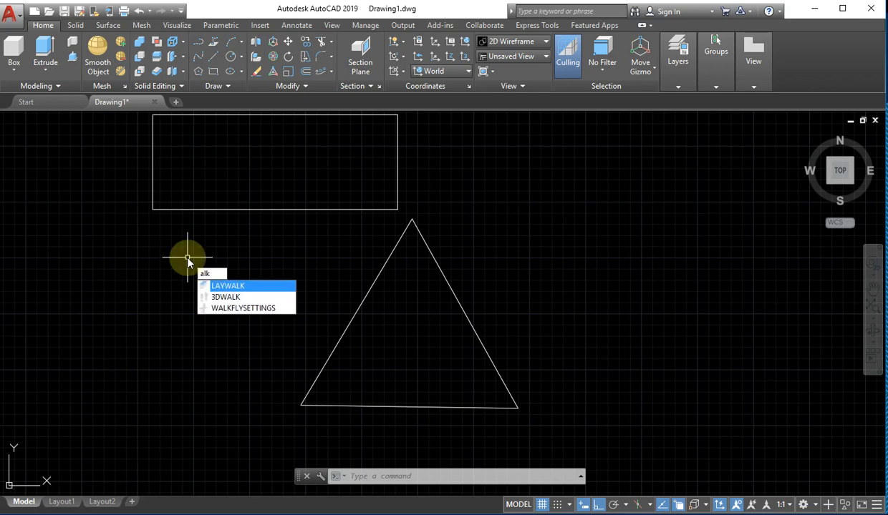
pyautogui.press('Return')
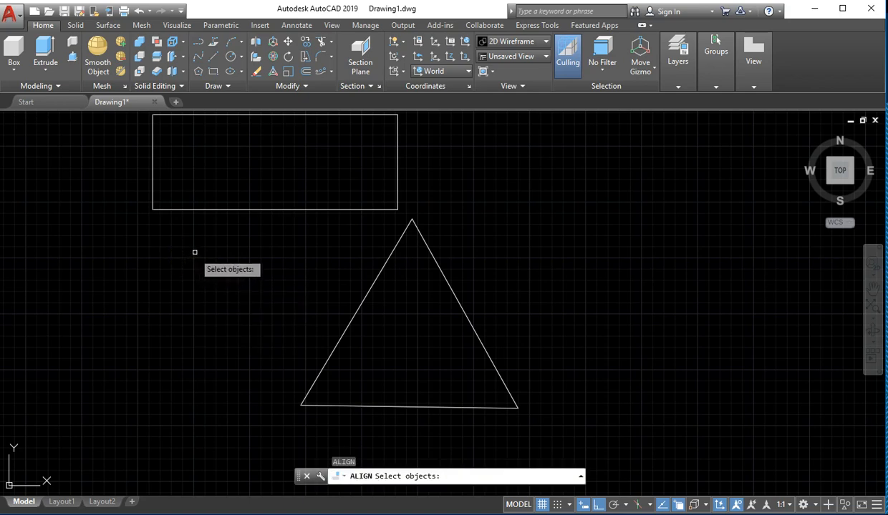
pyautogui.click(257, 209)
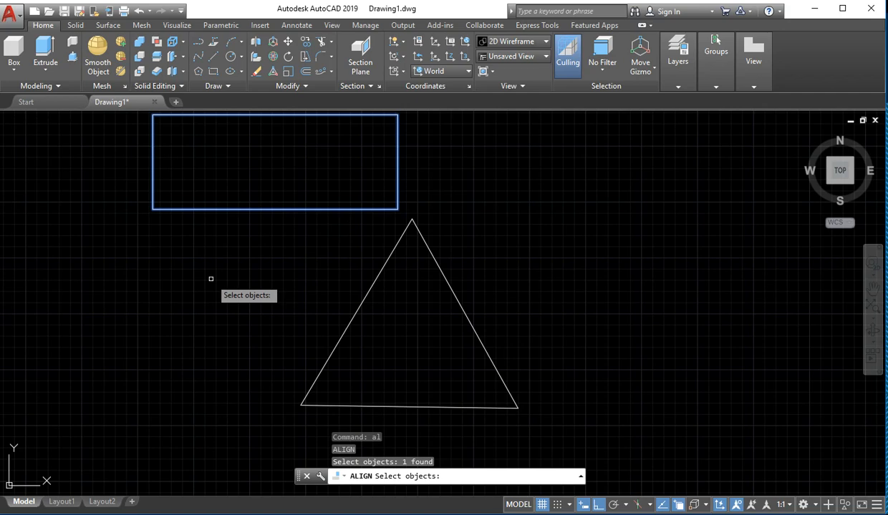
pyautogui.press('Return')
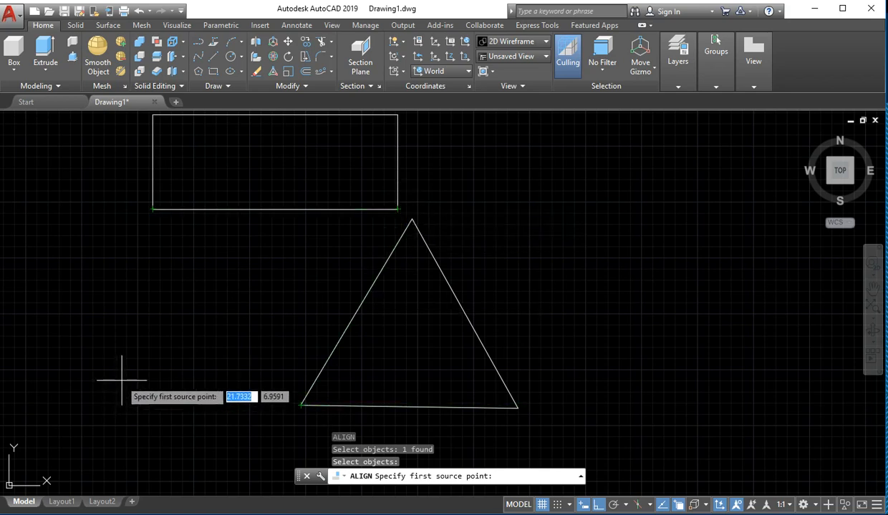
pyautogui.click(153, 209)
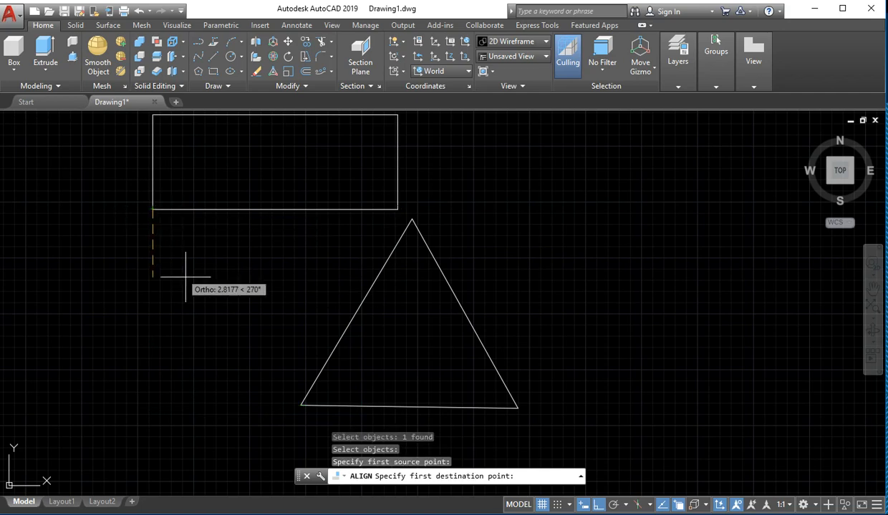
pyautogui.click(300, 405)
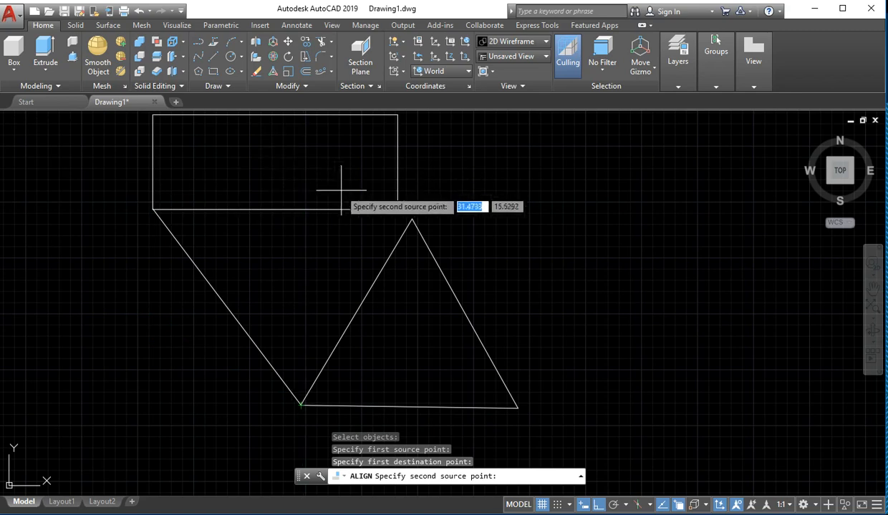
pyautogui.click(398, 209)
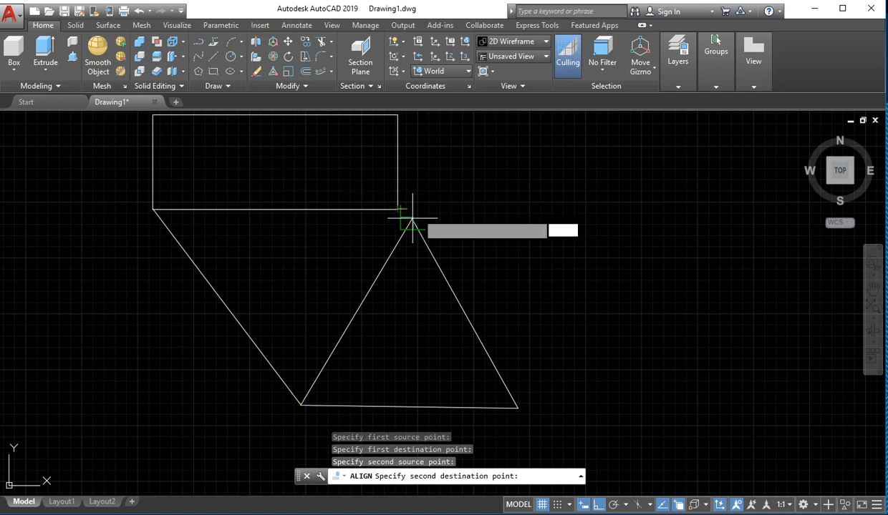
pyautogui.click(414, 220)
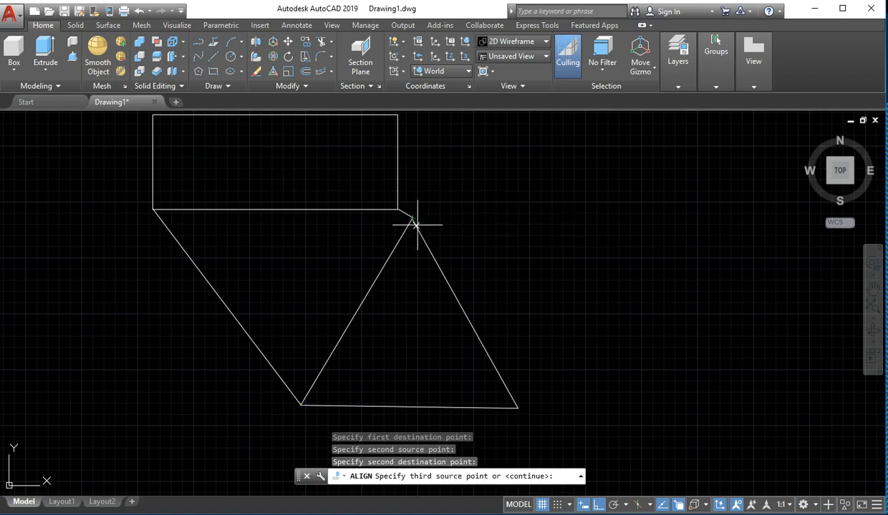
pyautogui.rightClick(332, 305)
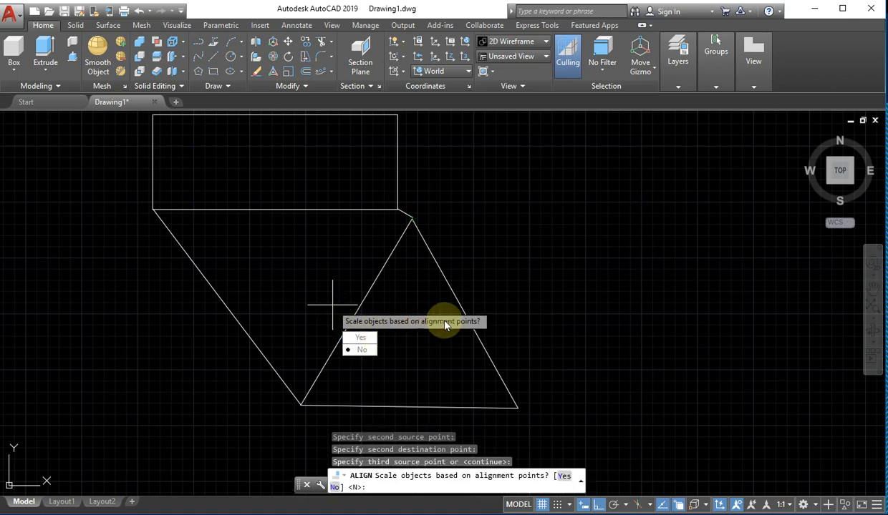
pyautogui.click(361, 338)
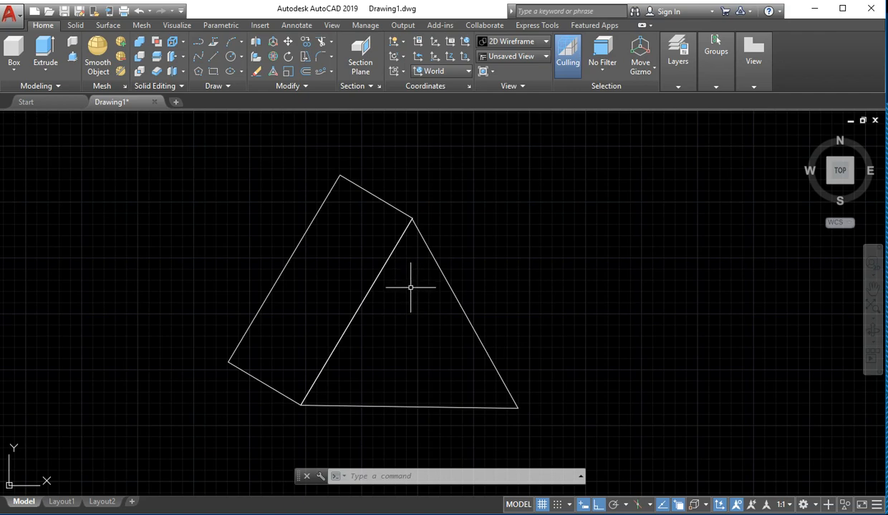
# Step: Examine closely how the aligned rectangle meets the triangle at its apex and along the shared slanted side
pyautogui.scroll(10, 432, 209)
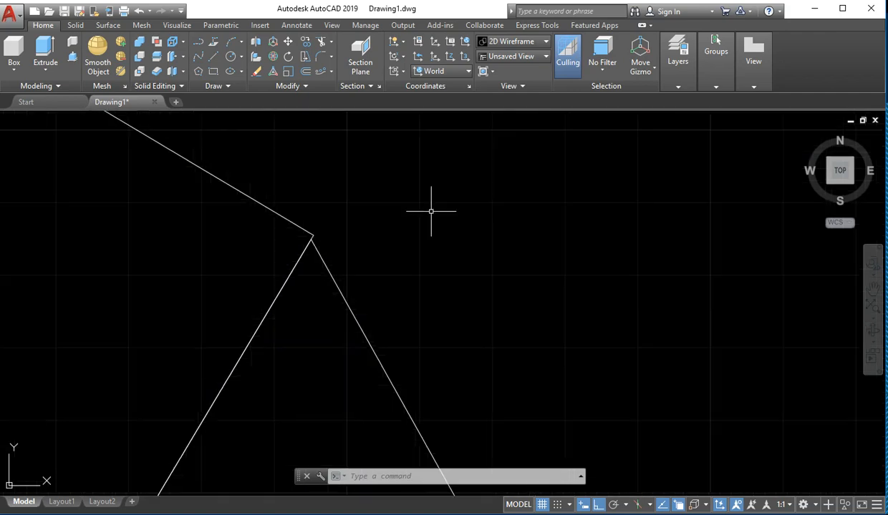
pyautogui.moveTo(107, 258); pyautogui.dragTo(181, 423, button='middle')
pyautogui.scroll(-5, 180, 422)
pyautogui.scroll(4, 189, 408)
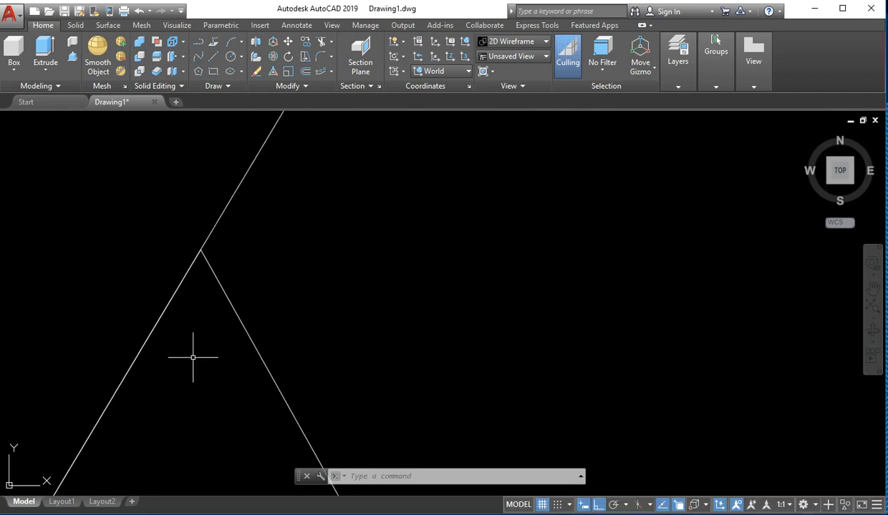
pyautogui.scroll(-9, 203, 333)
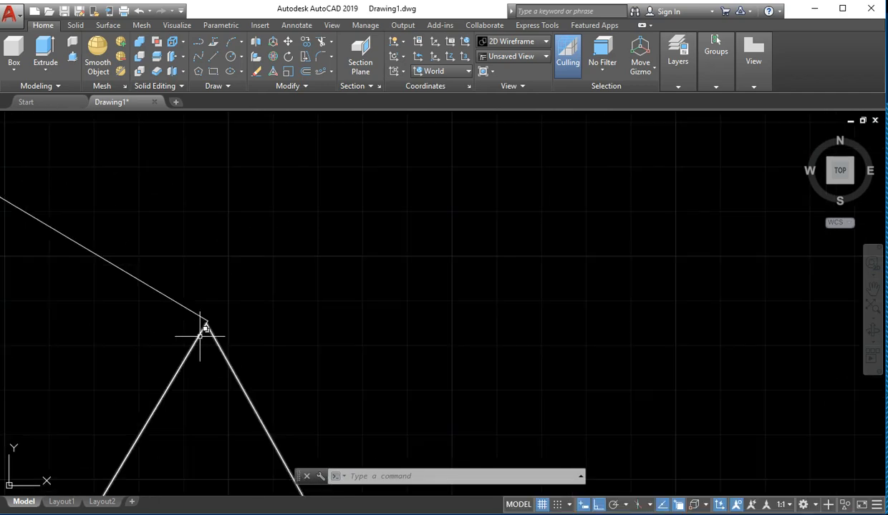
pyautogui.moveTo(198, 336); pyautogui.dragTo(346, 104, button='middle')
pyautogui.scroll(-4, 315, 163)
pyautogui.moveTo(282, 321); pyautogui.dragTo(276, 362, button='middle')
pyautogui.scroll(2, 268, 301)
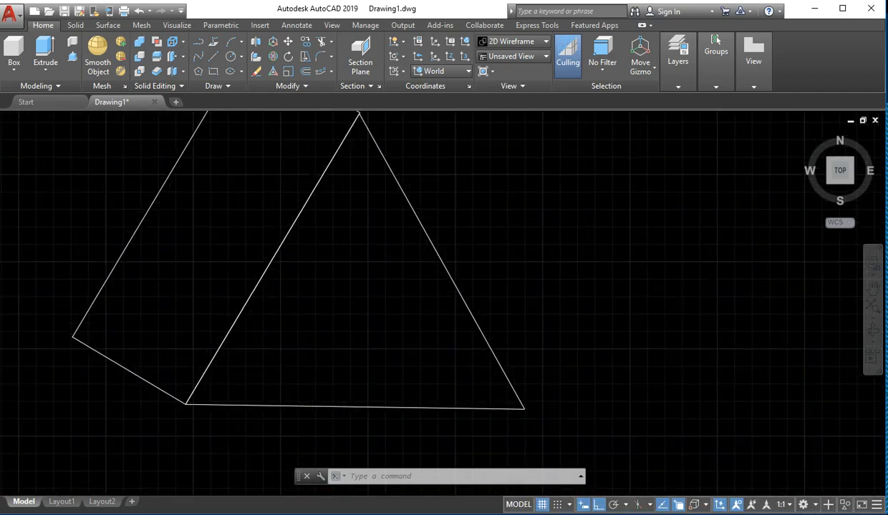
# Step: Inspect the shared slanted side up close, and highlight the rectangle and the triangle to check them as two separate objects
pyautogui.scroll(2, 272, 304)
pyautogui.scroll(6, 271, 303)
pyautogui.scroll(6, 164, 246)
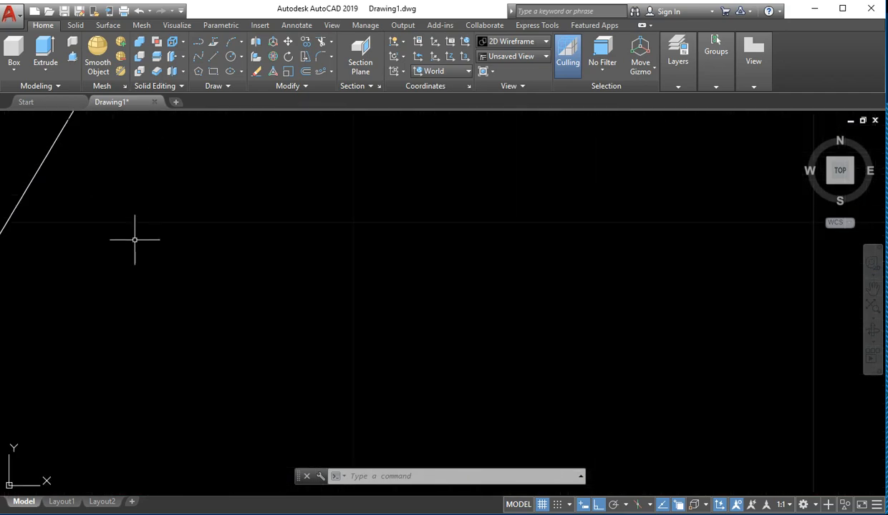
pyautogui.moveTo(72, 193); pyautogui.dragTo(424, 346, button='middle')
pyautogui.scroll(5, 394, 329)
pyautogui.scroll(-6, 533, 359)
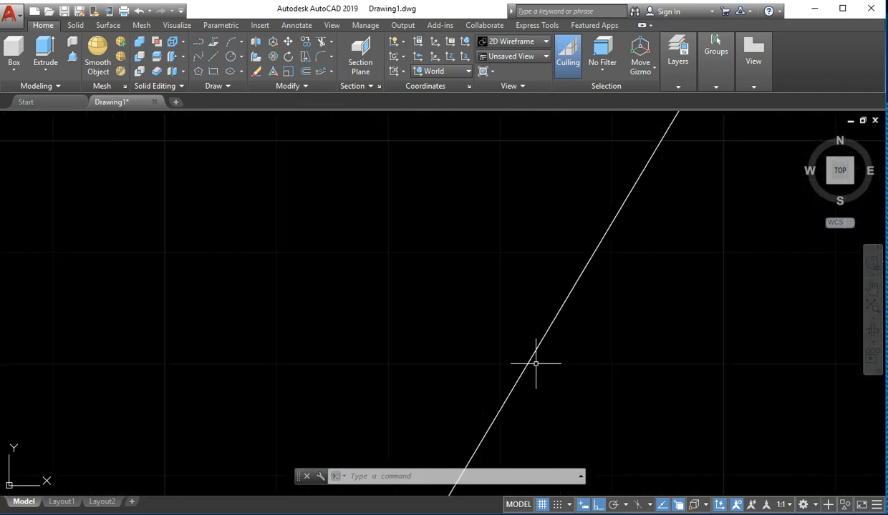
pyautogui.moveTo(537, 362); pyautogui.dragTo(467, 368, button='middle')
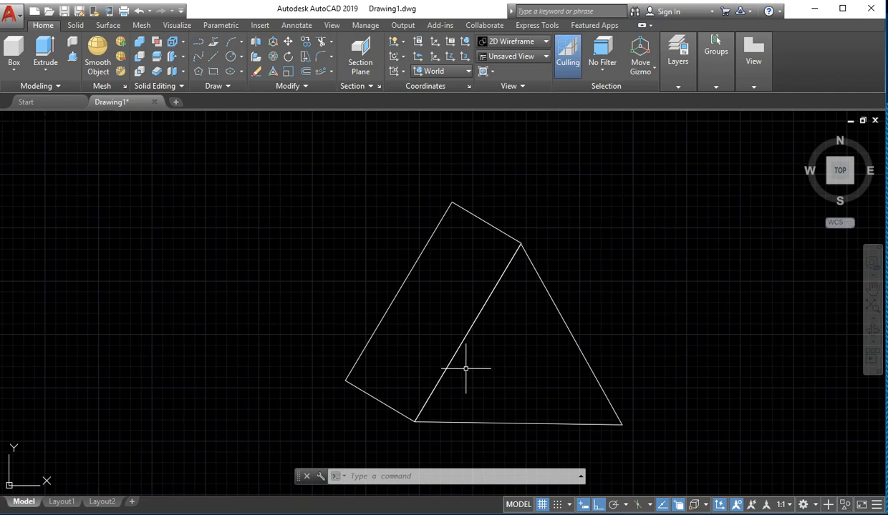
pyautogui.click(448, 246)
pyautogui.click(344, 269)
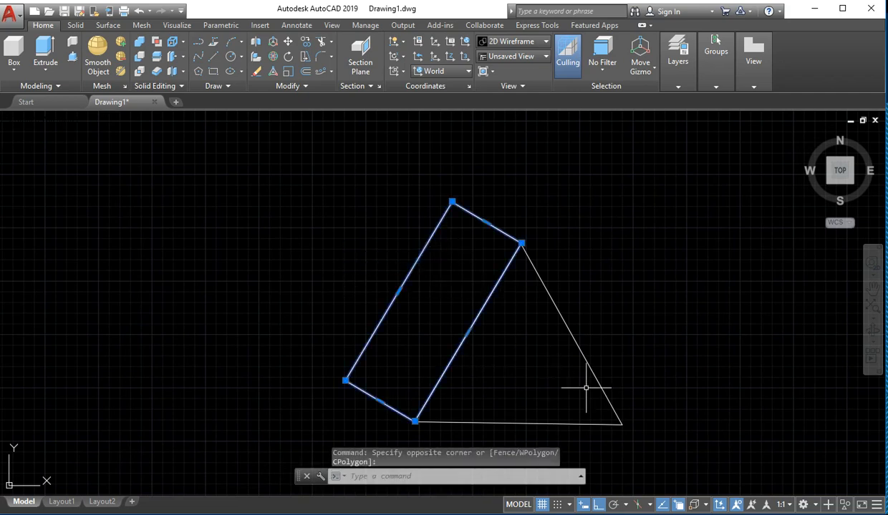
pyautogui.click(654, 317)
pyautogui.click(558, 378)
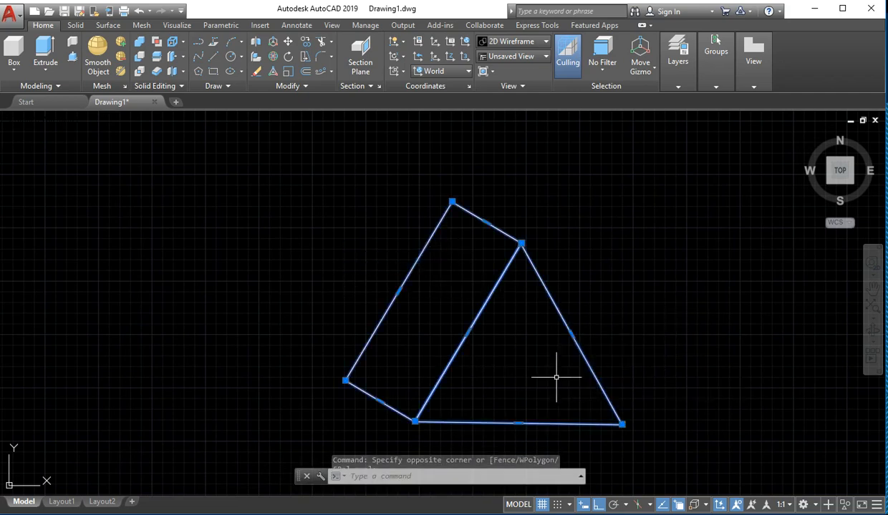
pyautogui.press('Escape')
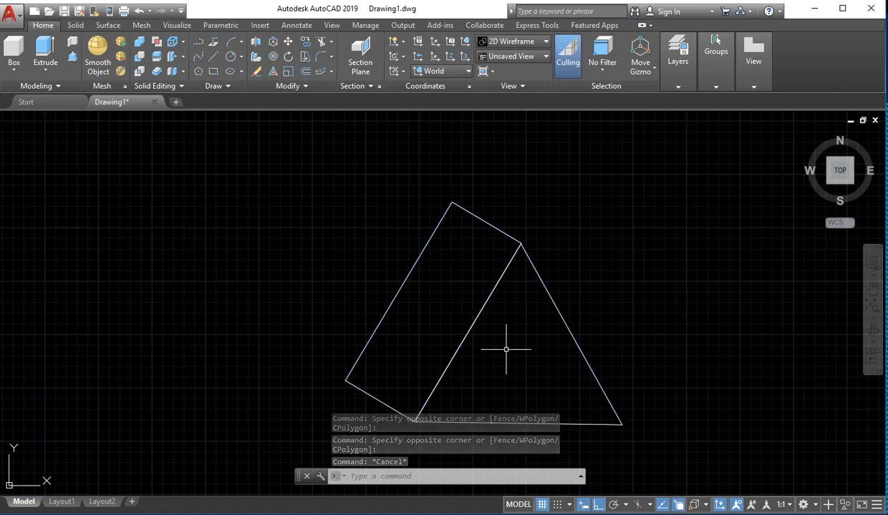
# Step: Undo the rectangle's scaled alignment to the triangle
pyautogui.hotkey('ctrl', 'z')
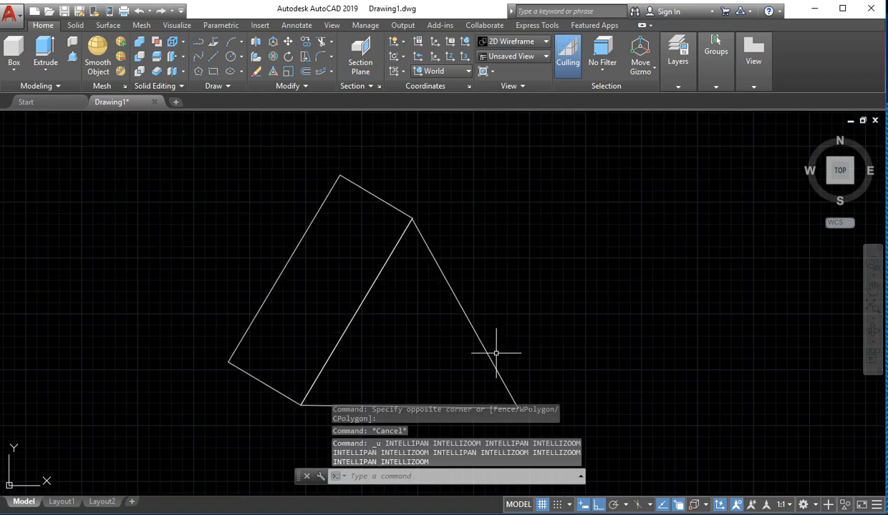
pyautogui.hotkey('ctrl', 'z')
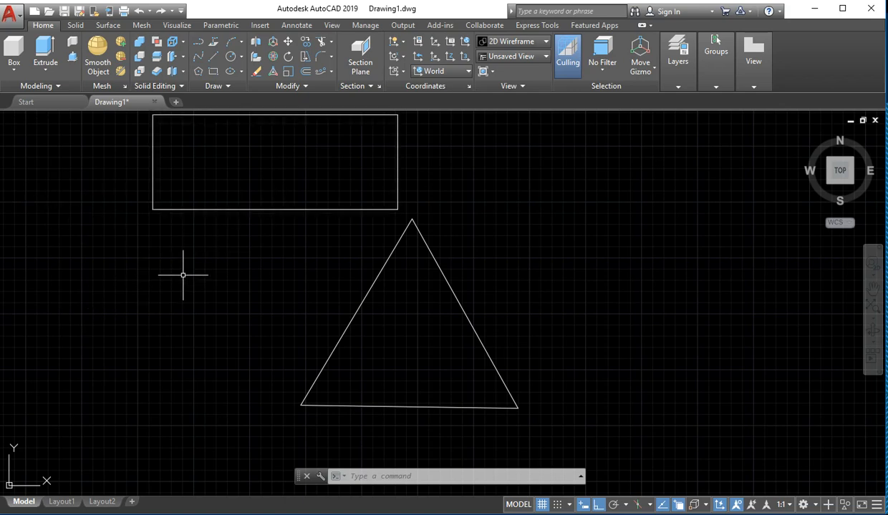
# Step: Try a scaled alignment from the rectangle's lower-left corner to the triangle's lower-left vertex and from the apex to the rectangle's lower-right corner, and undo it
pyautogui.write('AL')
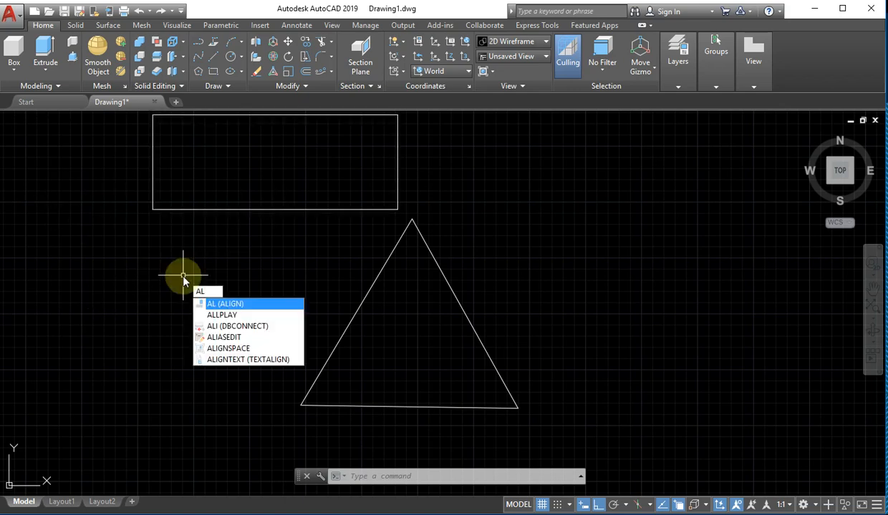
pyautogui.press('Return')
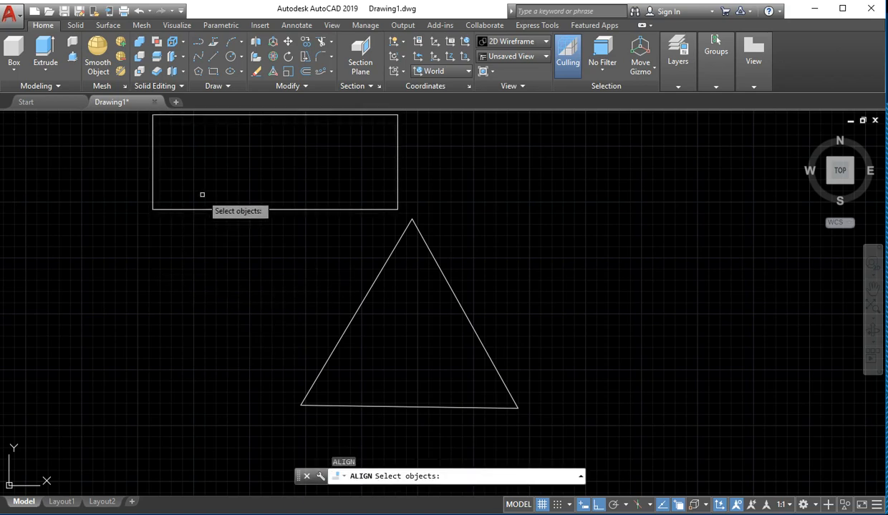
pyautogui.click(204, 208)
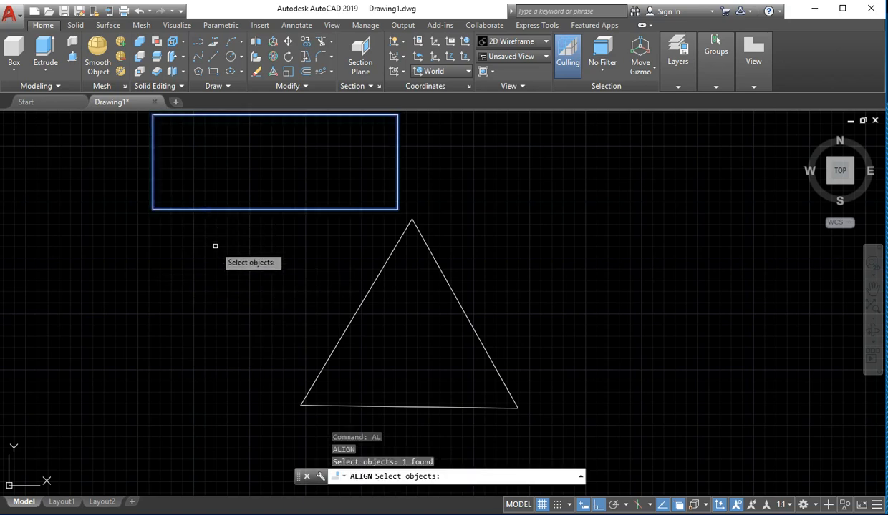
pyautogui.press('Return')
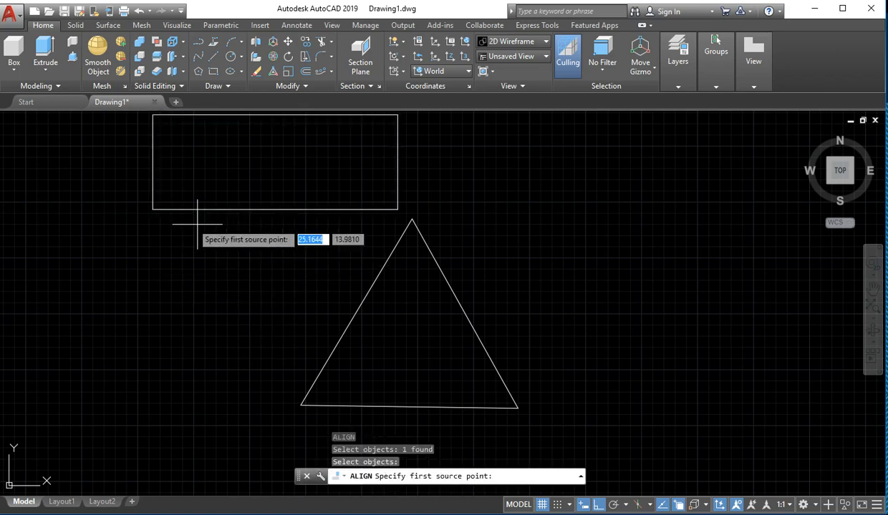
pyautogui.click(152, 209)
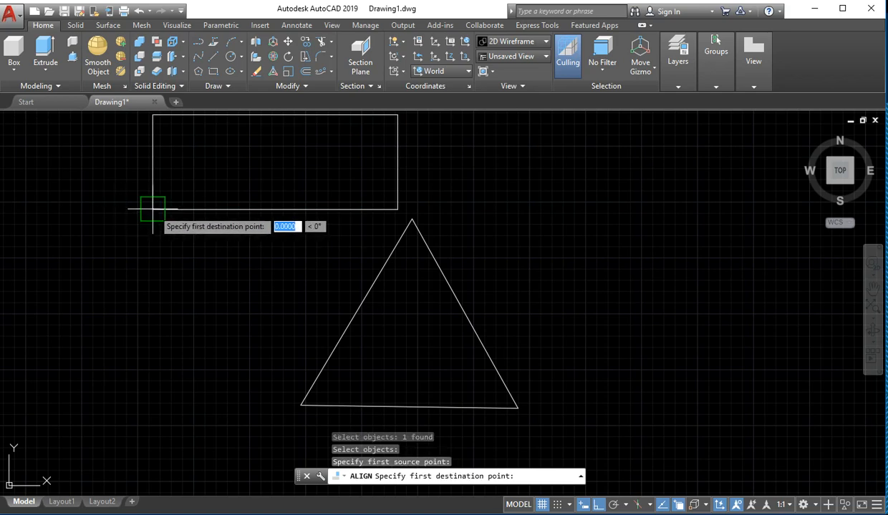
pyautogui.click(300, 406)
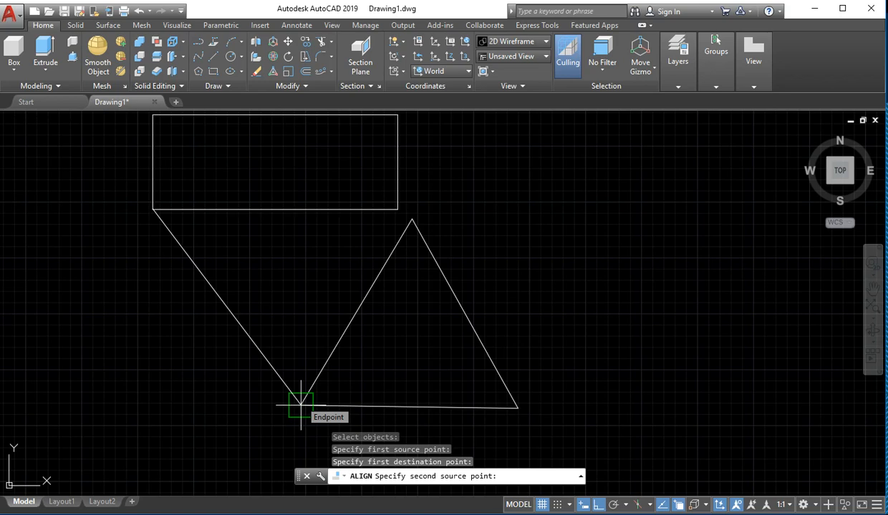
pyautogui.click(412, 220)
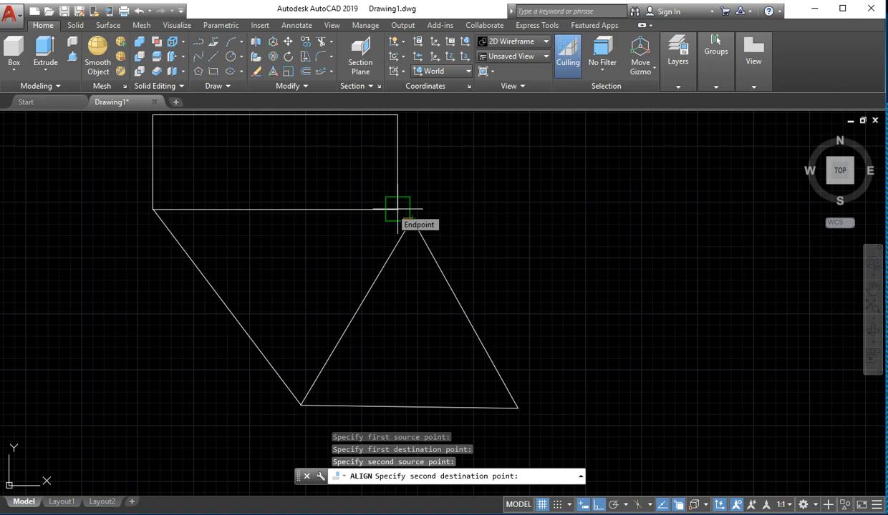
pyautogui.click(398, 209)
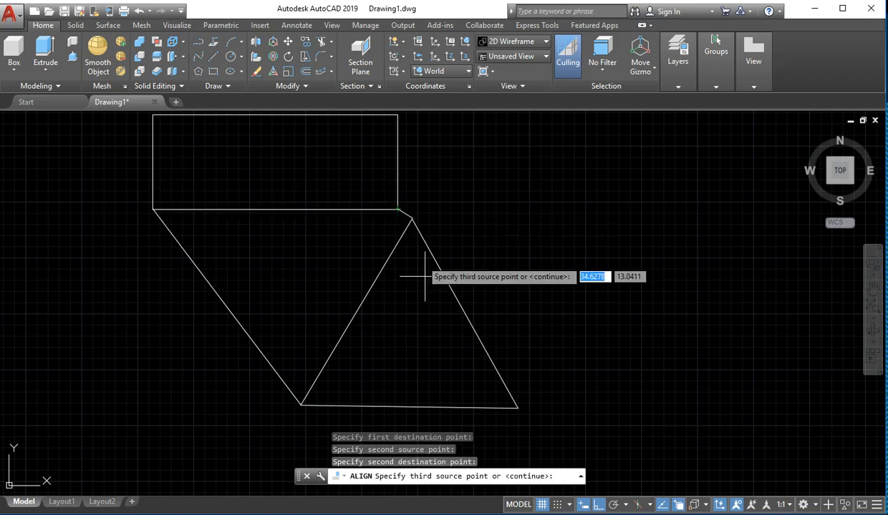
pyautogui.rightClick(553, 263)
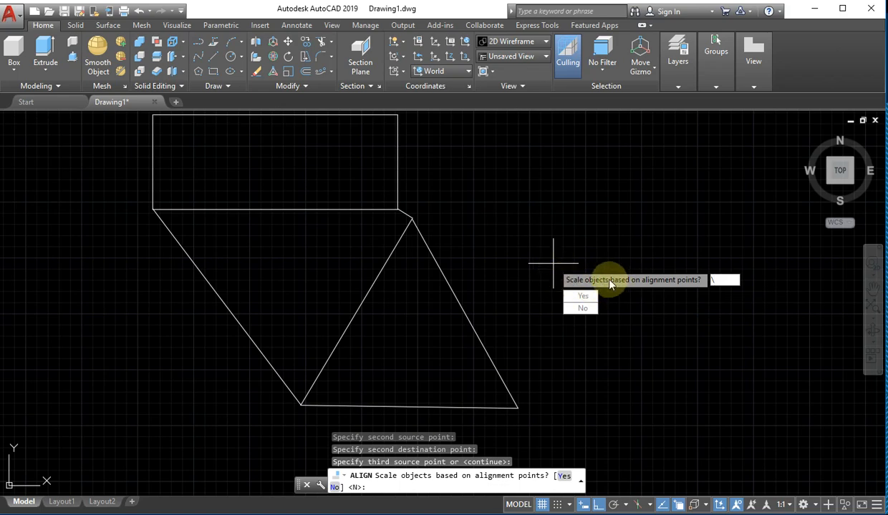
pyautogui.click(581, 297)
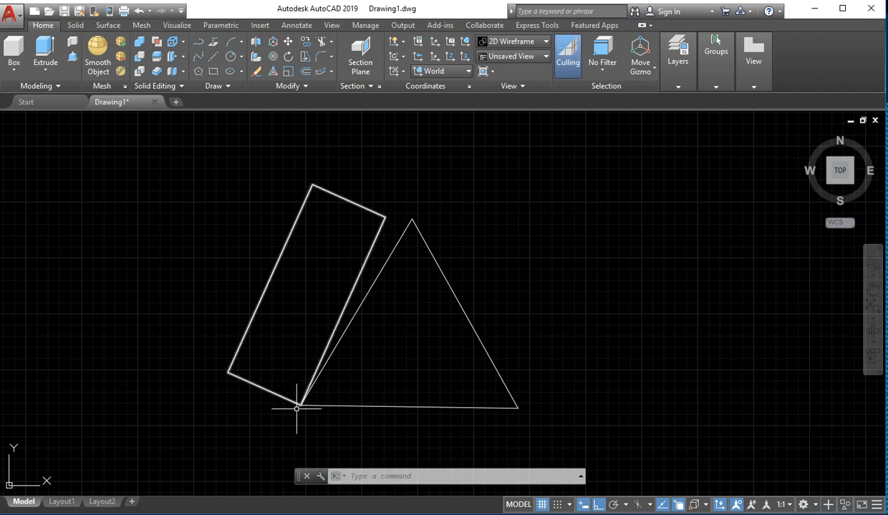
pyautogui.moveTo(302, 403)
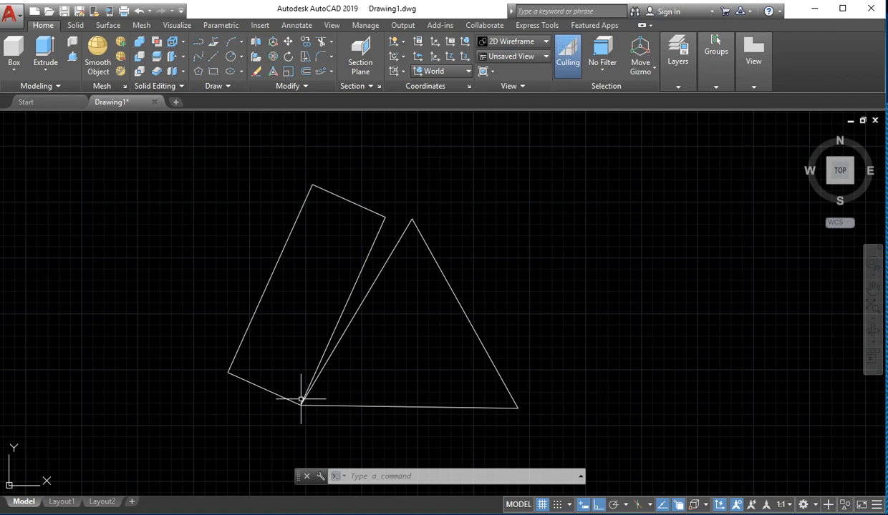
pyautogui.hotkey('ctrl', 'z')
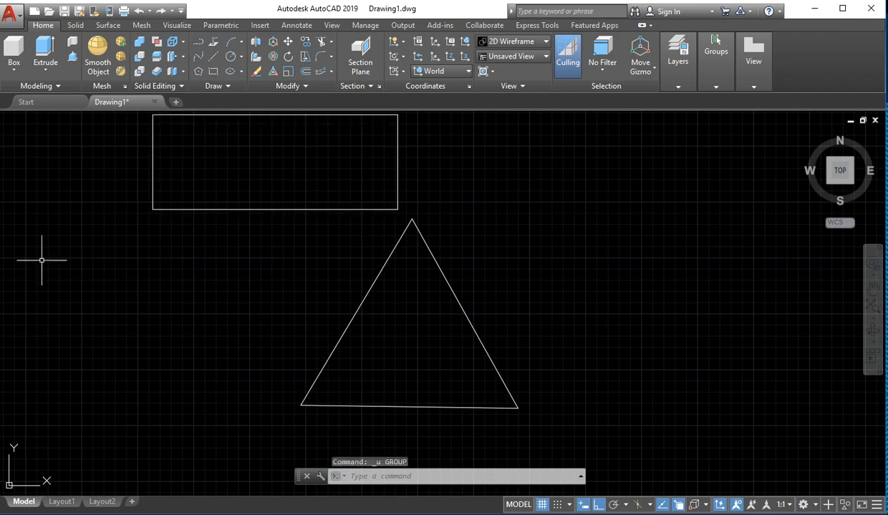
# Step: Align the rectangle's lower-left corner with the triangle's lower-left vertex and its lower-right corner with the apex, scaling based on the alignment points
pyautogui.write('a')
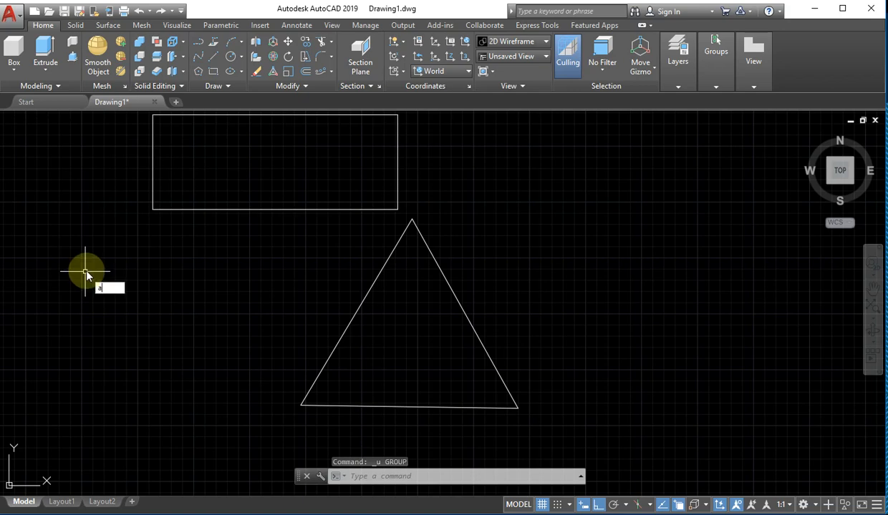
pyautogui.write('l')
pyautogui.press('Return')
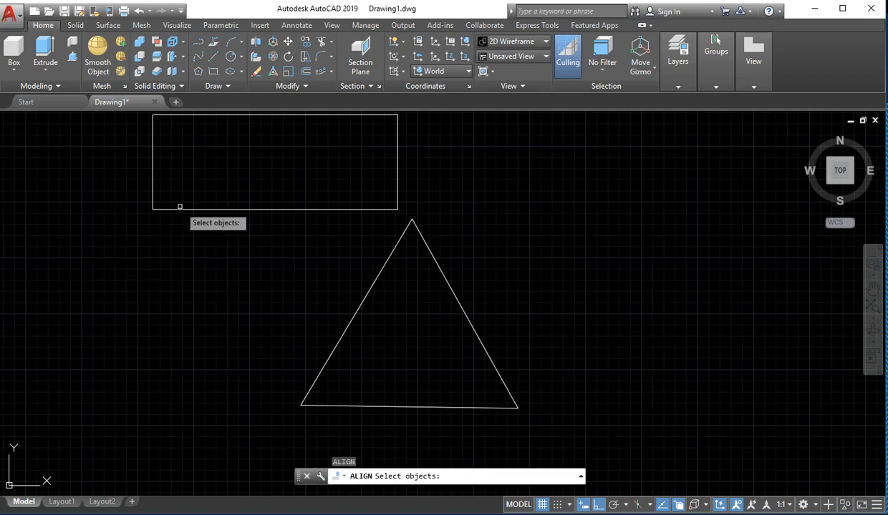
pyautogui.click(179, 207)
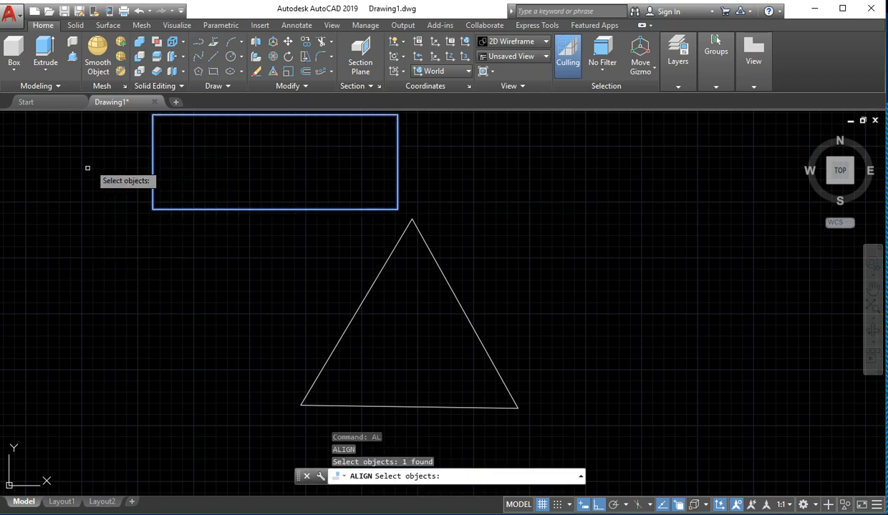
pyautogui.press('Return')
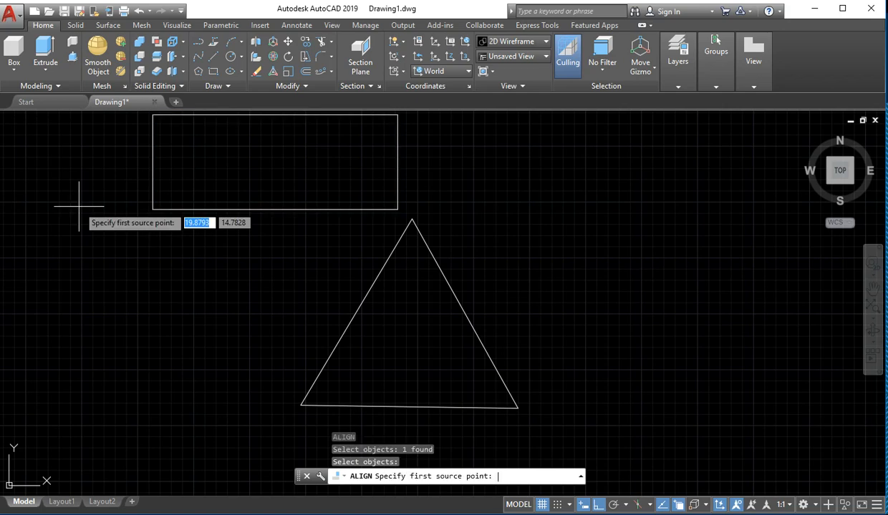
pyautogui.click(152, 209)
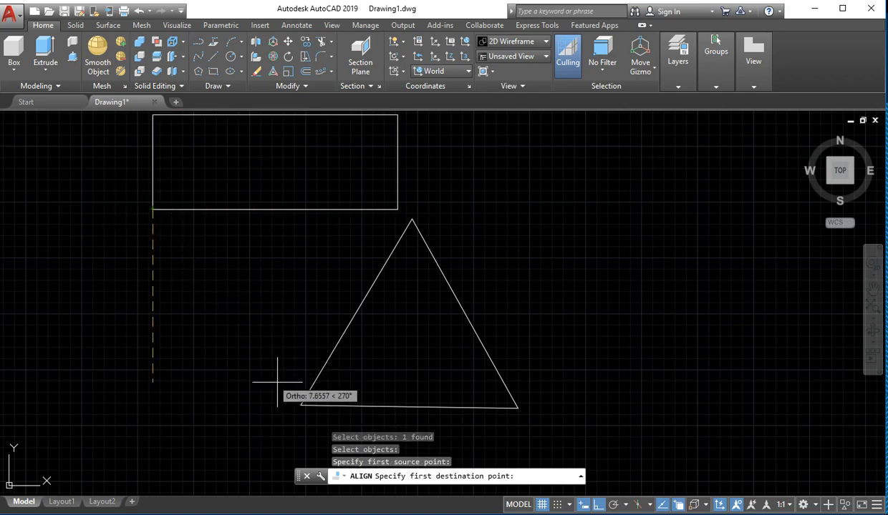
pyautogui.click(301, 406)
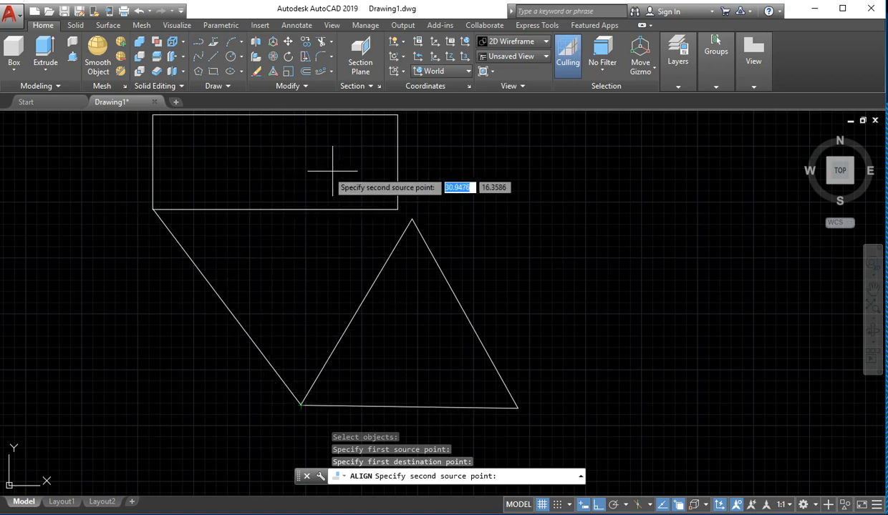
pyautogui.click(397, 209)
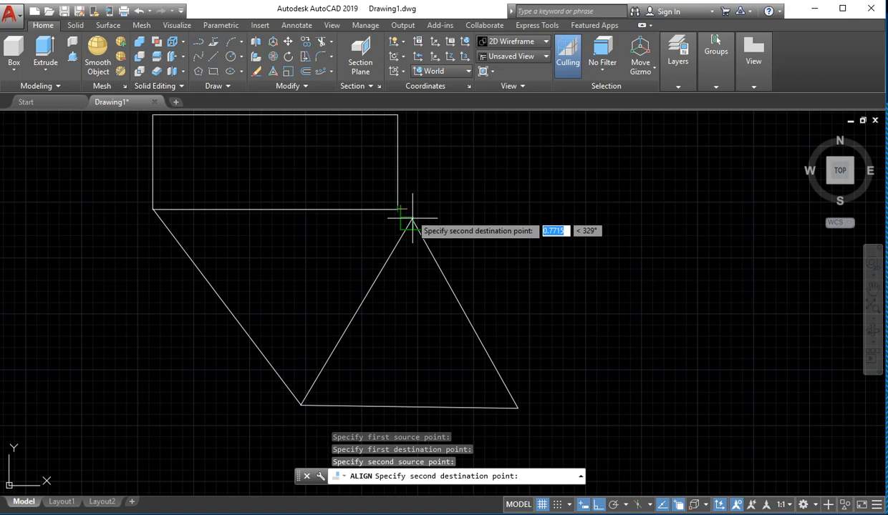
pyautogui.click(413, 219)
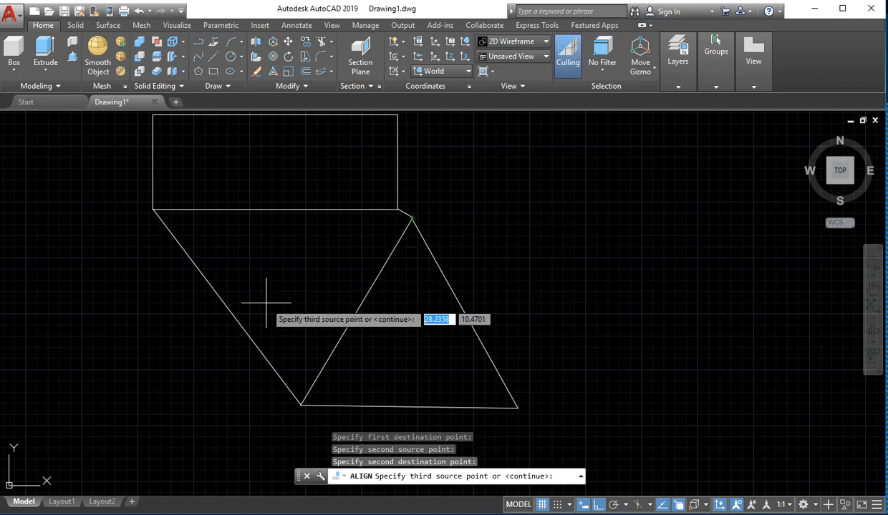
pyautogui.press('Return')
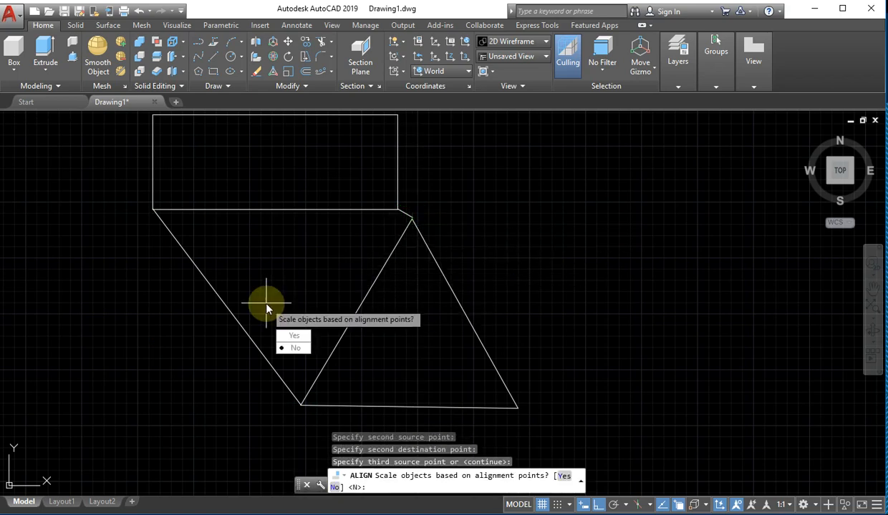
pyautogui.click(291, 337)
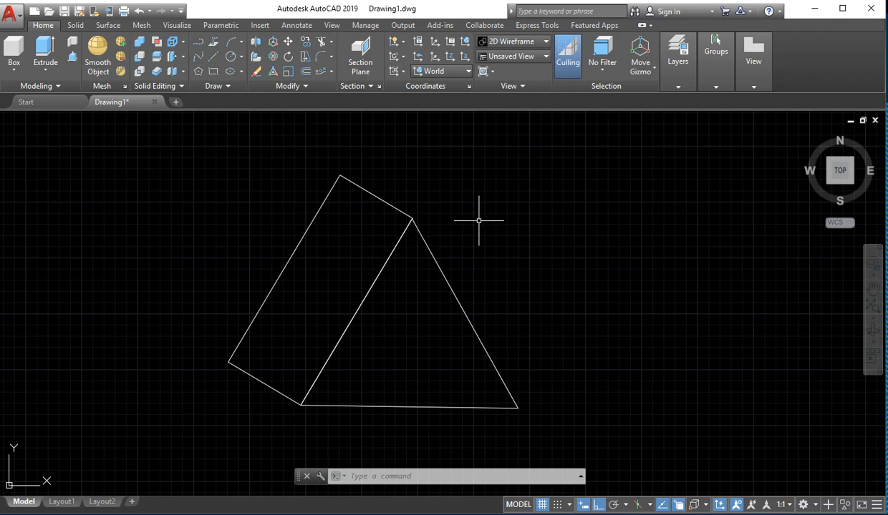
pyautogui.click(564, 201)
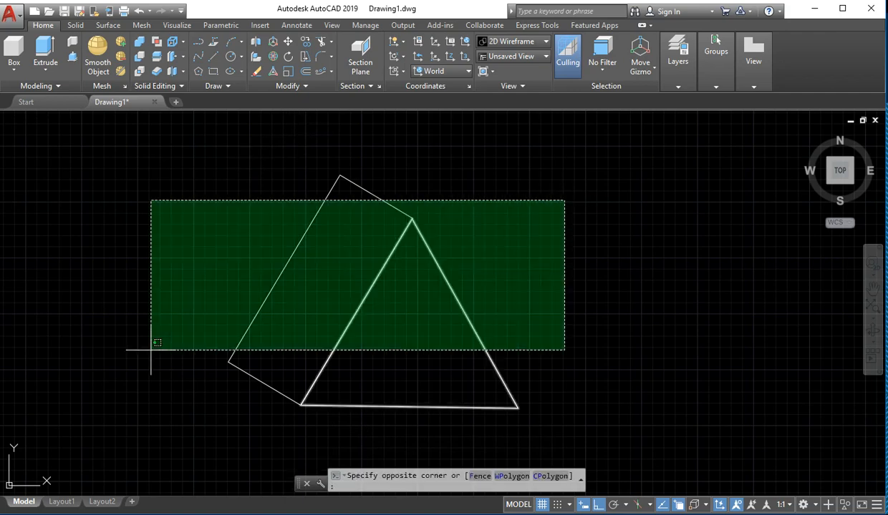
pyautogui.click(116, 370)
pyautogui.click(492, 248)
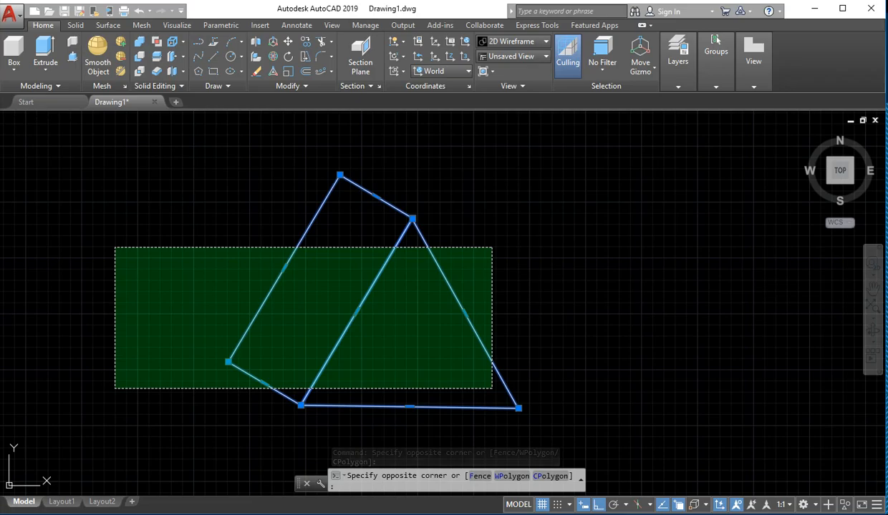
# Step: Switch to the slide presentation and advance from the Align Command slide to the TRim Command slide
pyautogui.moveTo(194, 514)
pyautogui.click(213, 469)
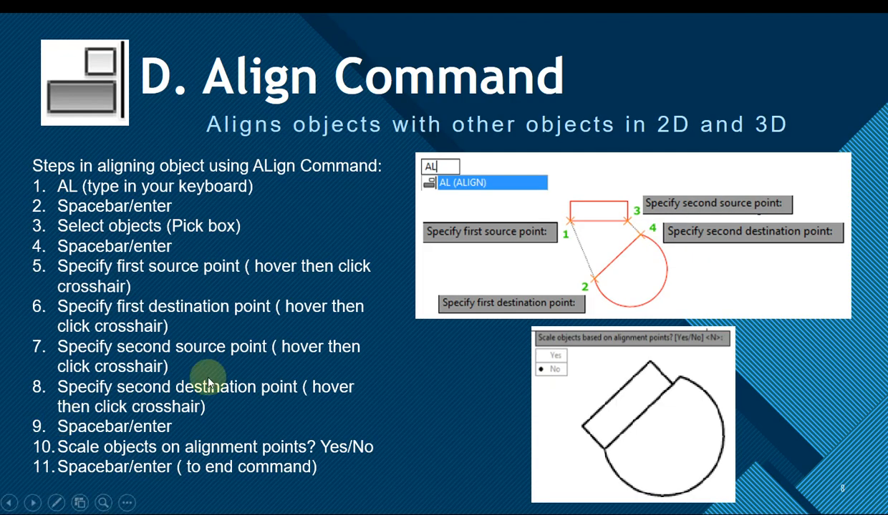
pyautogui.click(43, 503)
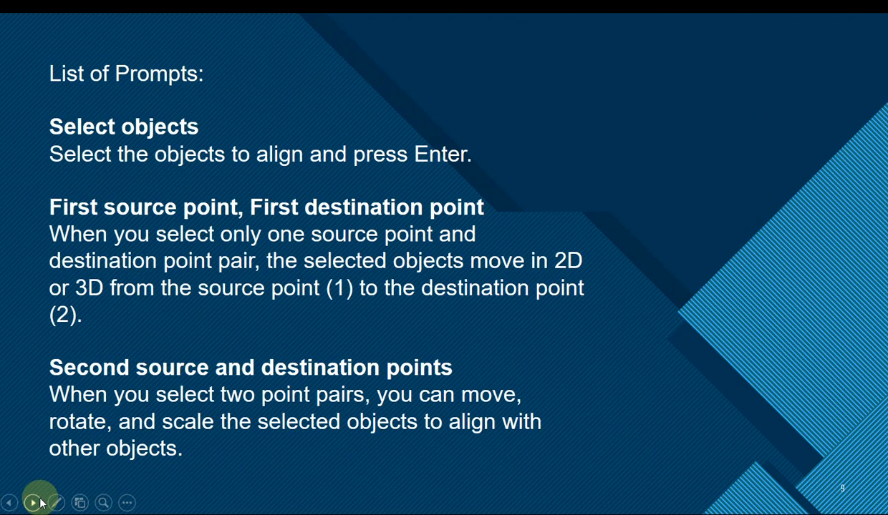
pyautogui.click(40, 502)
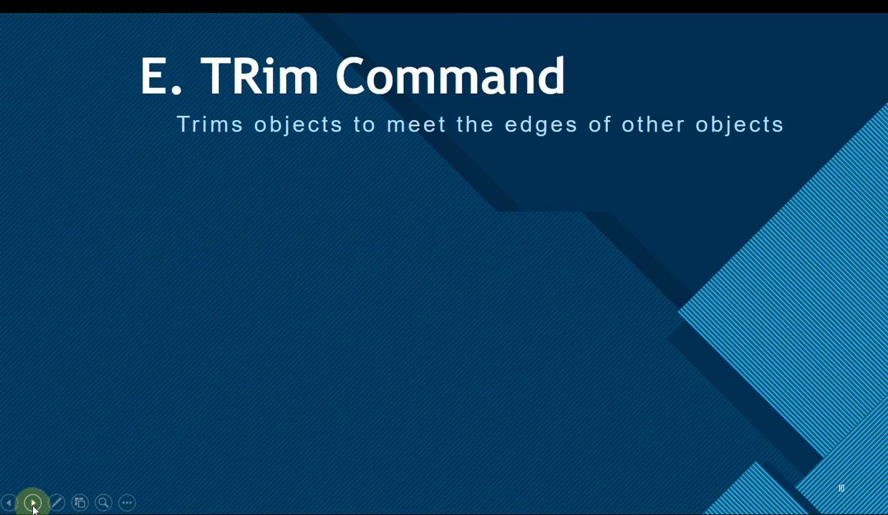
# Step: Reveal the Trim command's procedure on the slide and switch back to the AutoCAD drawing
pyautogui.click(33, 504)
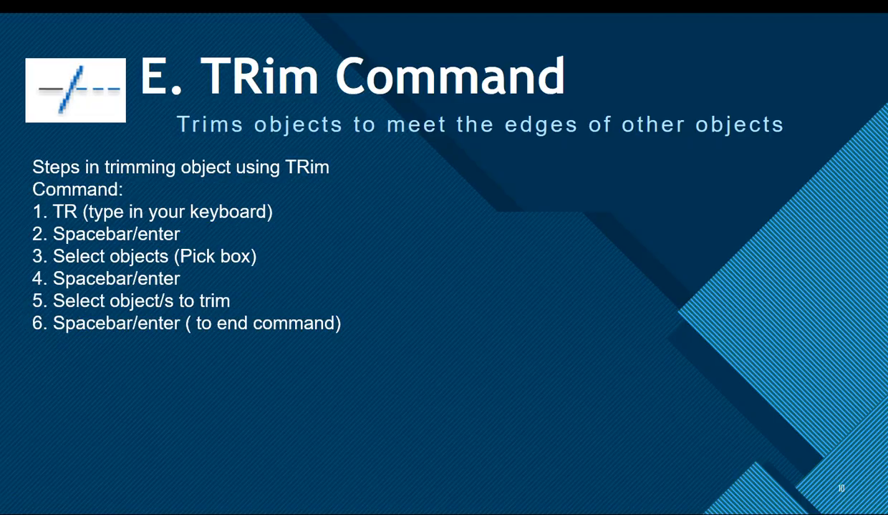
pyautogui.click(491, 248)
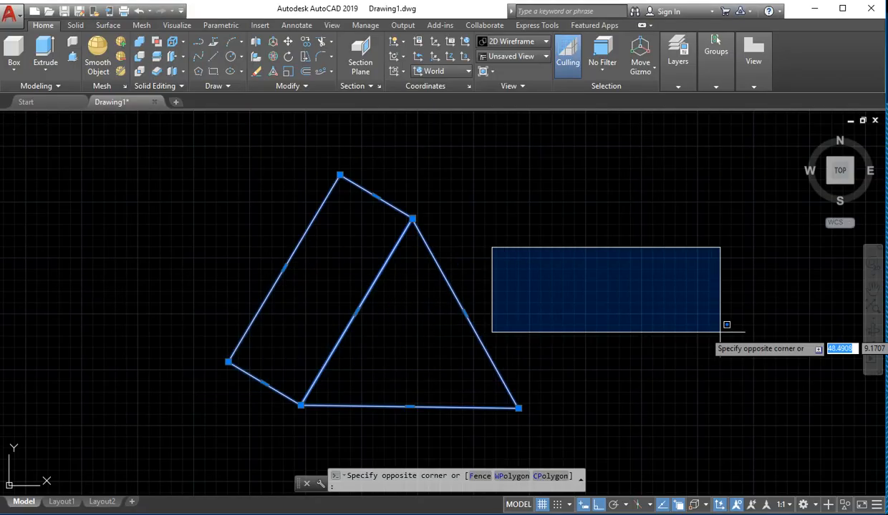
pyautogui.click(725, 327)
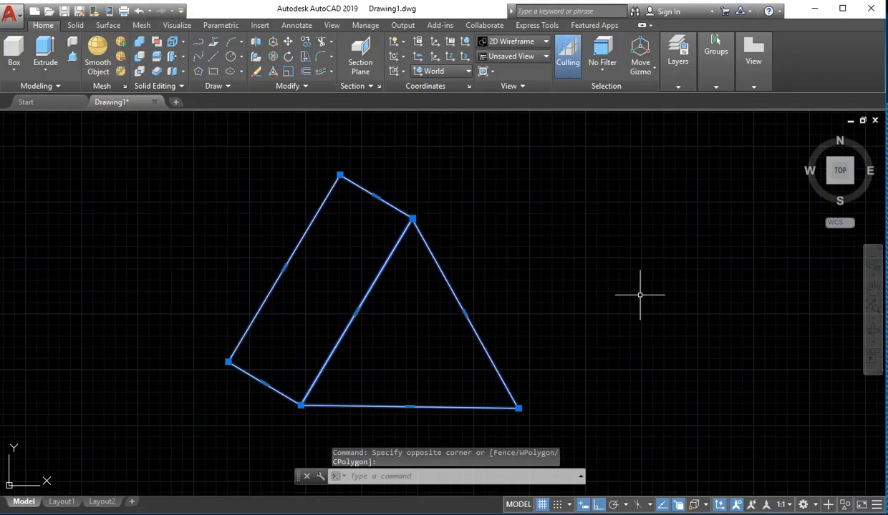
# Step: Draw a vertical line crossing both sloping lines of the pointed circular figure, extending above and below it
pyautogui.scroll(-6, 618, 268)
pyautogui.moveTo(539, 284); pyautogui.dragTo(126, 376, button='middle')
pyautogui.scroll(4, 654, 348)
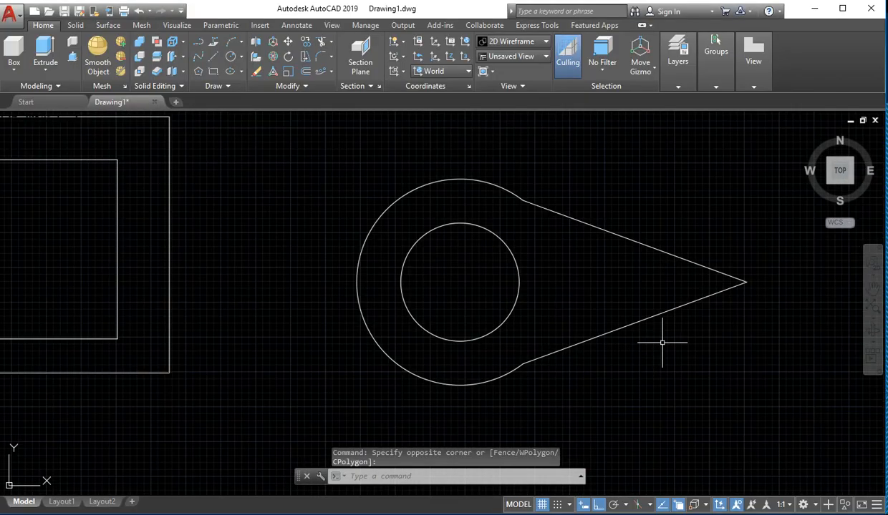
pyautogui.scroll(2, 652, 328)
pyautogui.moveTo(557, 351); pyautogui.dragTo(411, 391, button='middle')
pyautogui.scroll(-4, 411, 391)
pyautogui.moveTo(458, 369); pyautogui.dragTo(386, 349, button='middle')
pyautogui.scroll(4, 392, 350)
pyautogui.scroll(-6, 388, 356)
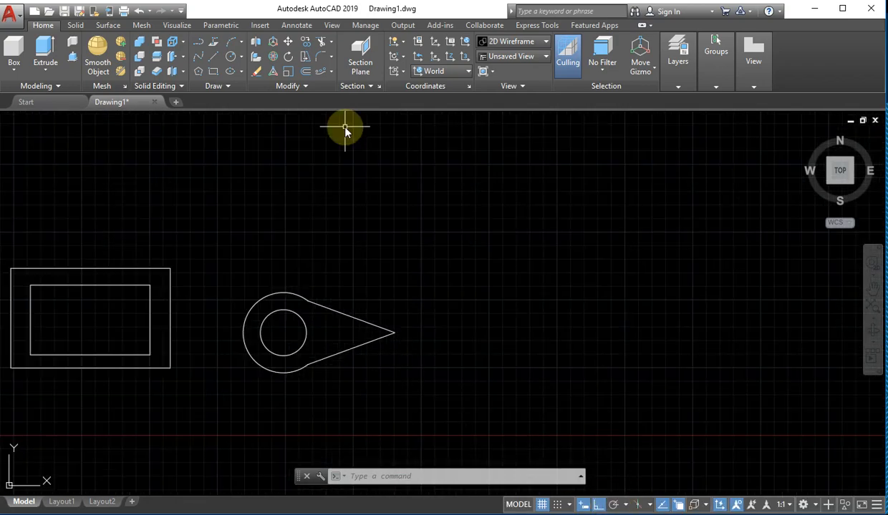
pyautogui.write('l')
pyautogui.press('Return')
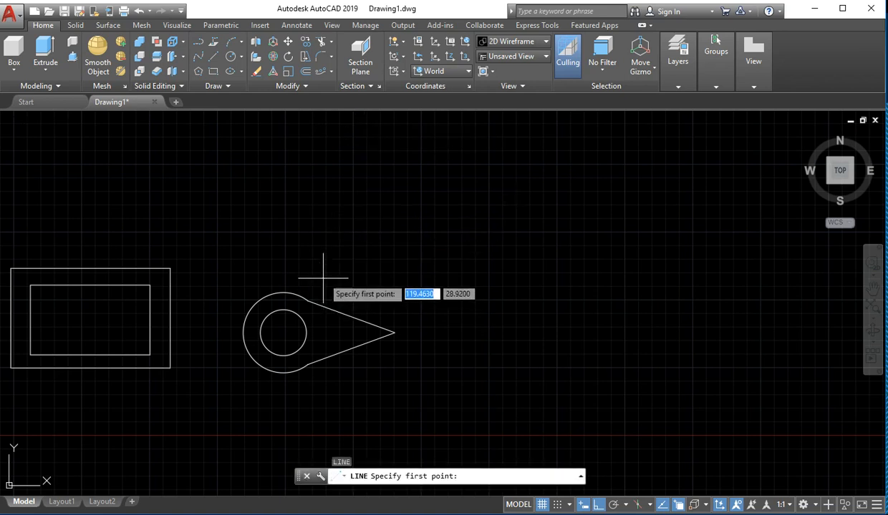
pyautogui.scroll(3, 322, 290)
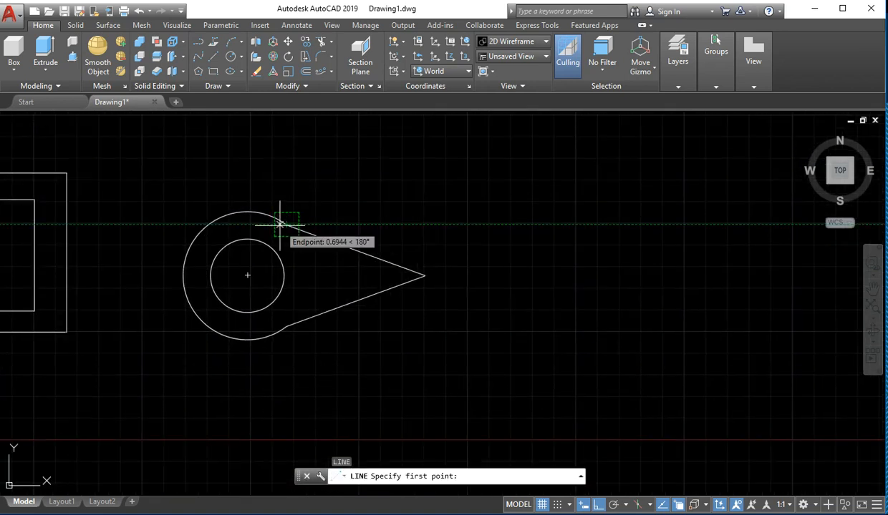
pyautogui.click(352, 160)
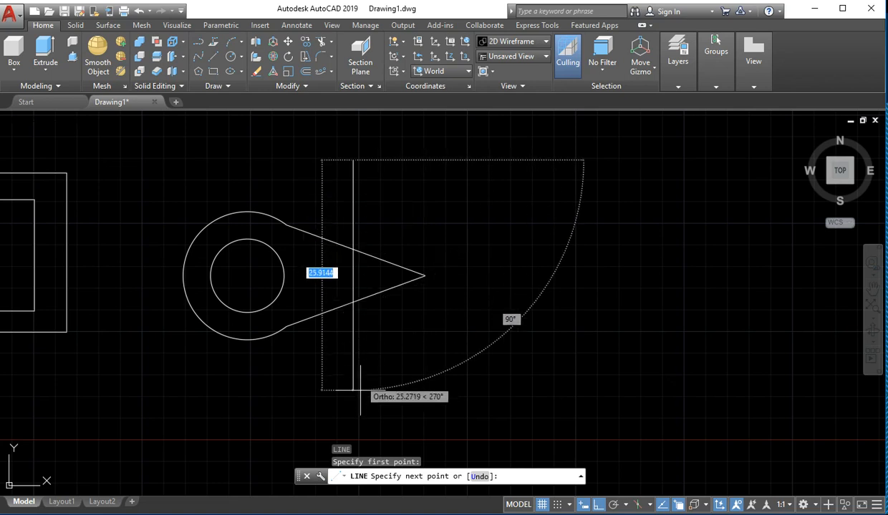
pyautogui.click(355, 426)
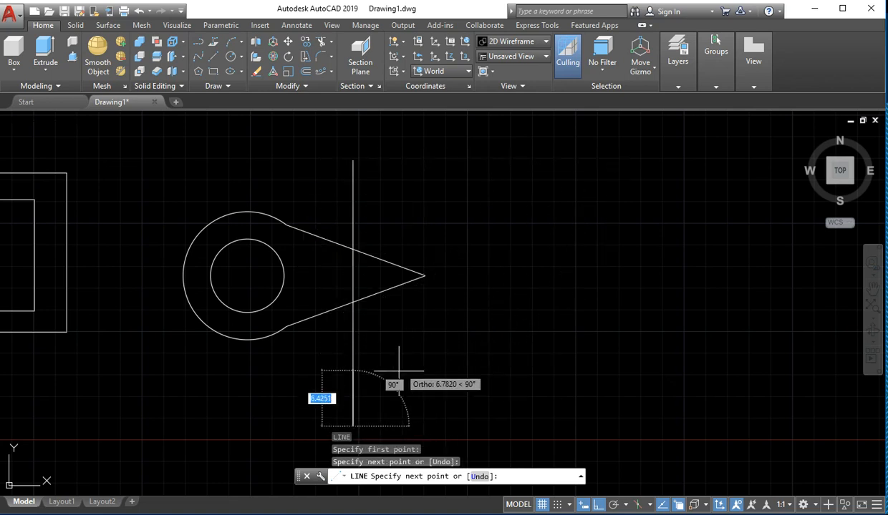
pyautogui.press('Escape')
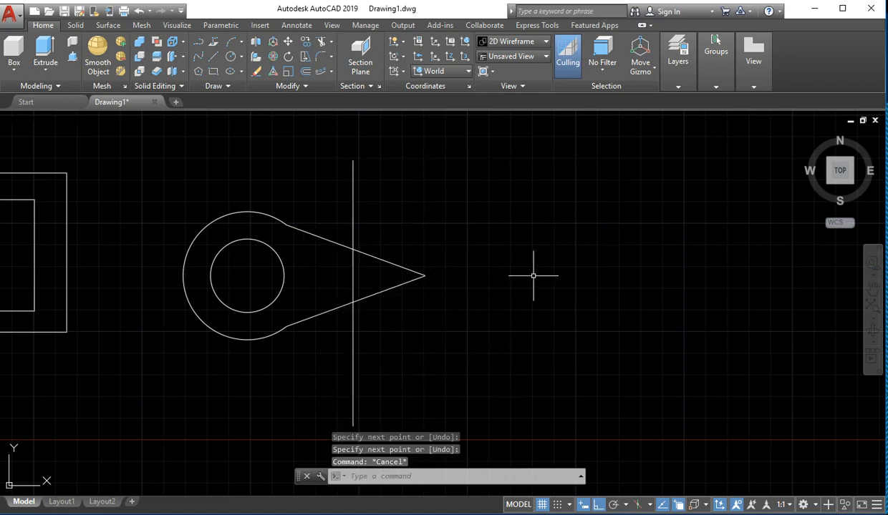
# Step: Erase the whole vertical line crossing the pointed figure, and undo the erasure
pyautogui.scroll(5, 356, 258)
pyautogui.scroll(-5, 397, 253)
pyautogui.moveTo(446, 302)
pyautogui.mouseDown(button='middle')
pyautogui.moveTo(341, 211)
pyautogui.moveTo(334, 302)
pyautogui.mouseUp(button='middle')
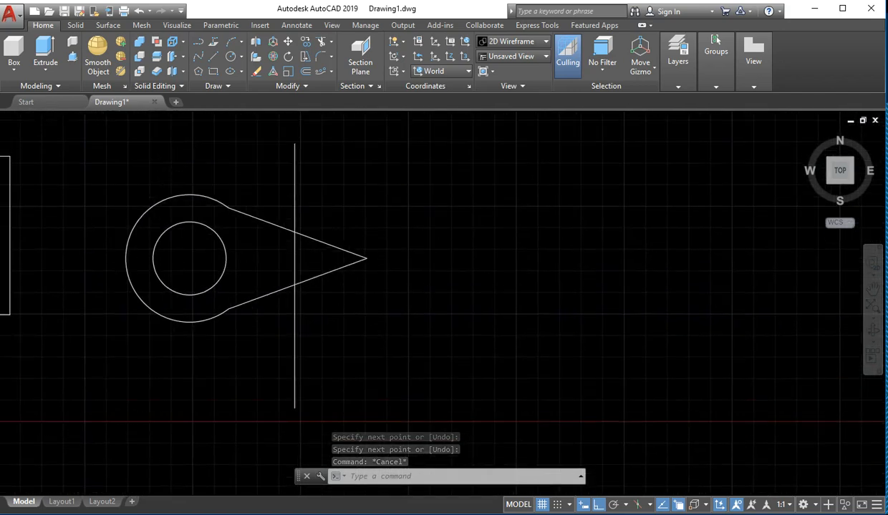
pyautogui.moveTo(307, 177); pyautogui.dragTo(285, 187)
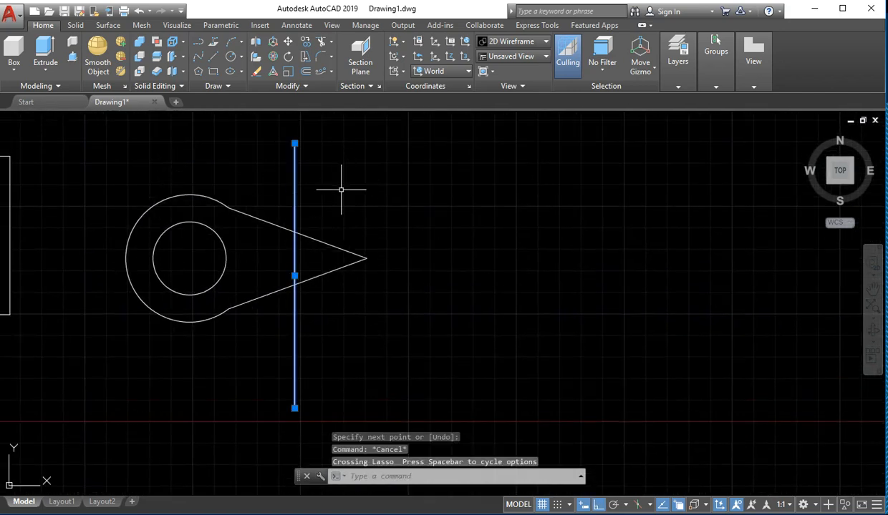
pyautogui.press('Delete')
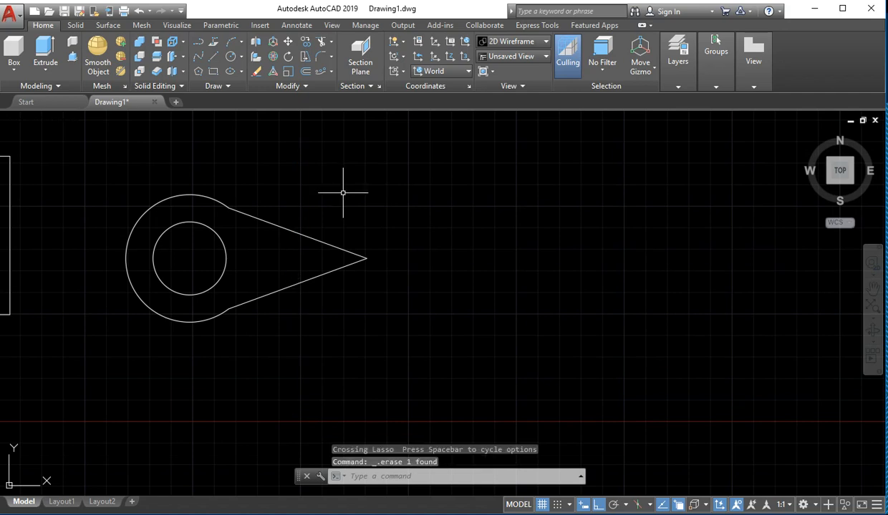
pyautogui.hotkey('ctrl', 'z')
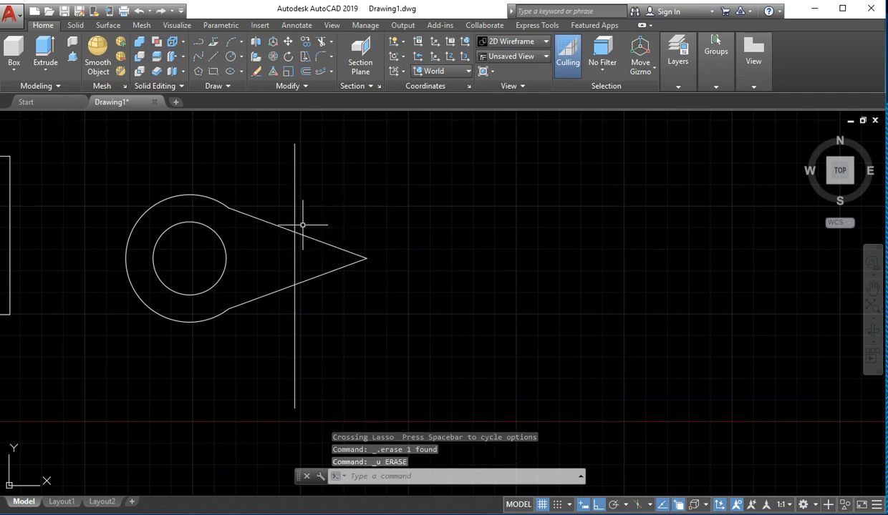
# Step: Trim the vertical line's portions above and below the pointed figure, using its two sloping lines as cutting edges
pyautogui.scroll(4, 302, 225)
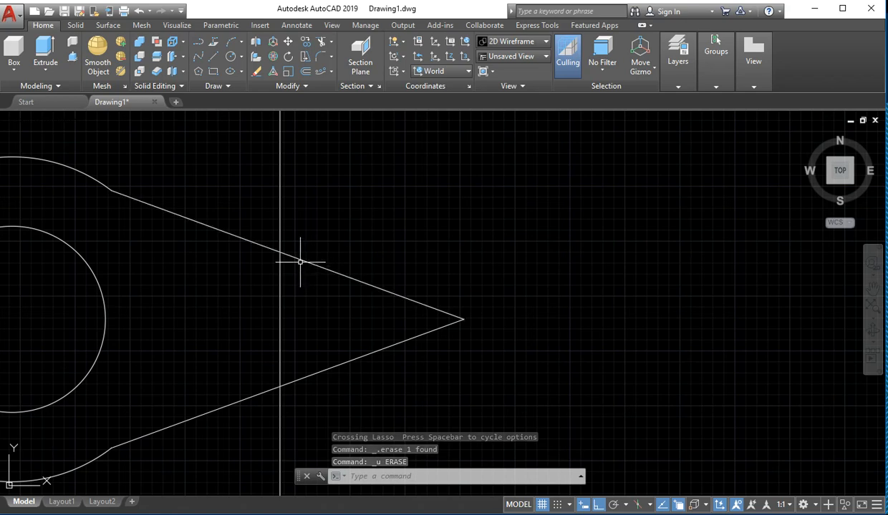
pyautogui.scroll(-4, 302, 254)
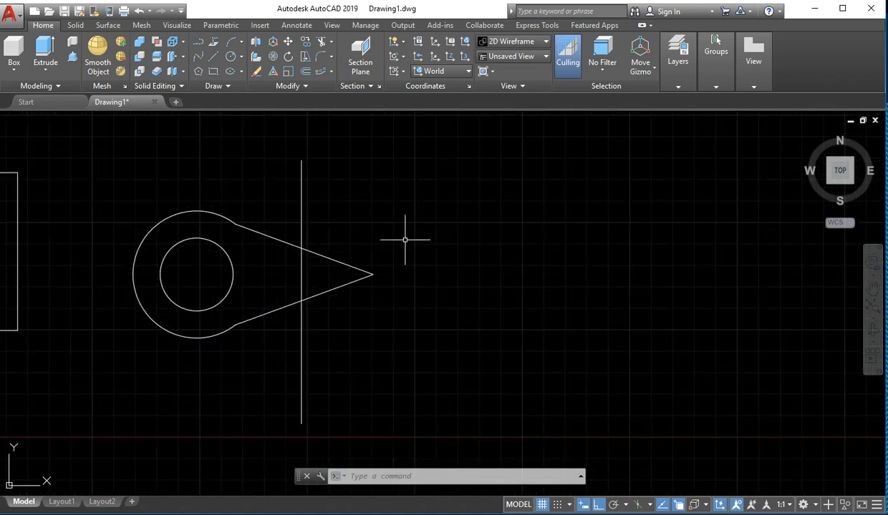
pyautogui.write('ts or')
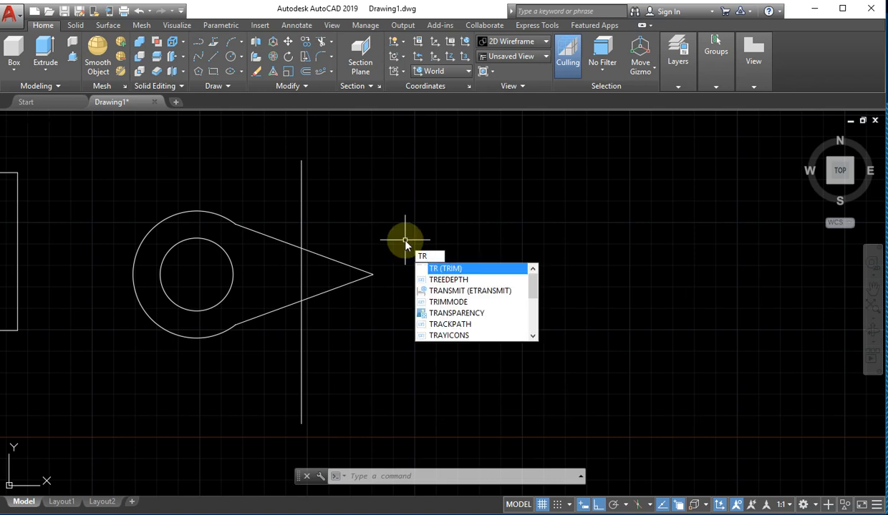
pyautogui.press('Return')
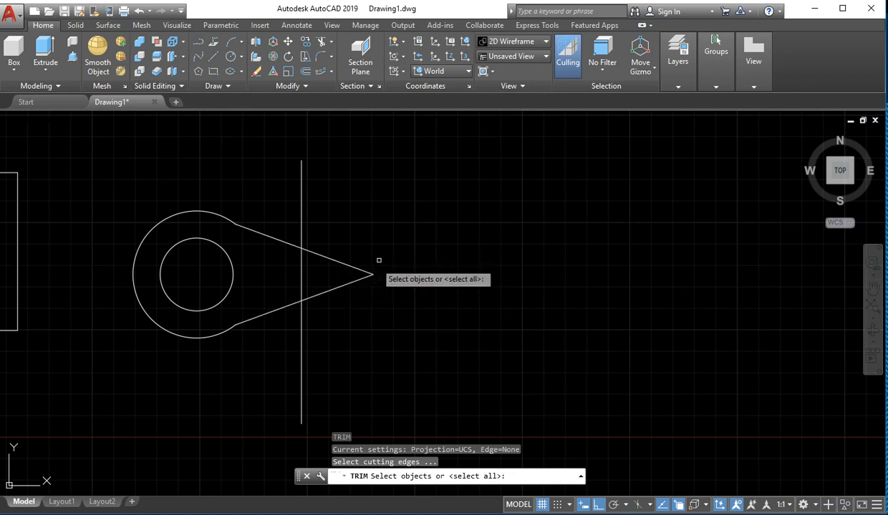
pyautogui.click(398, 229)
pyautogui.click(330, 319)
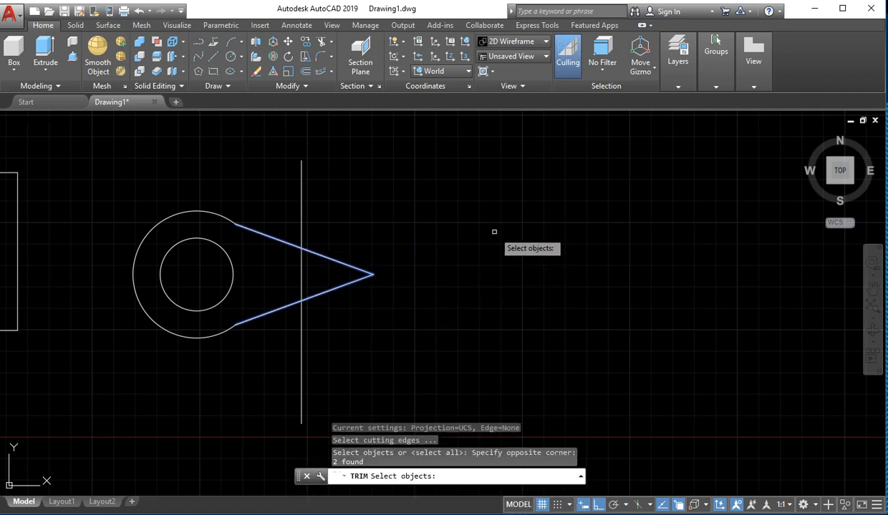
pyautogui.press('Return')
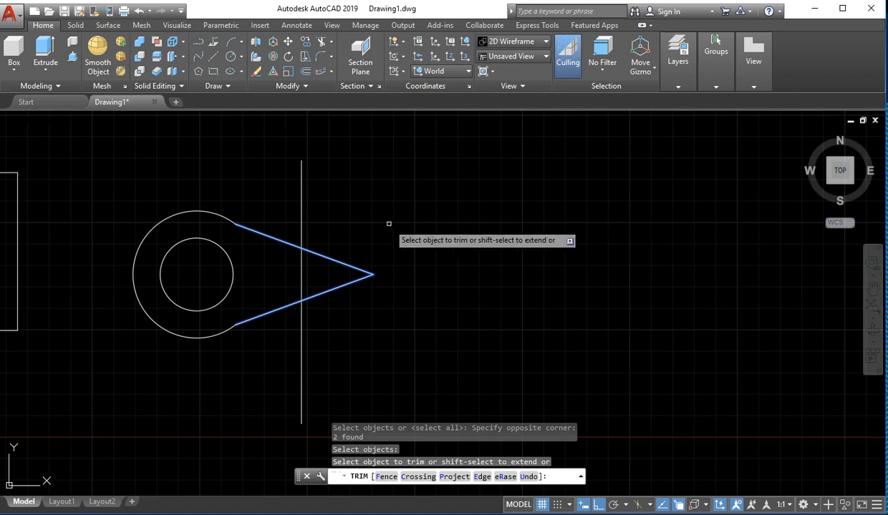
pyautogui.scroll(2, 389, 224)
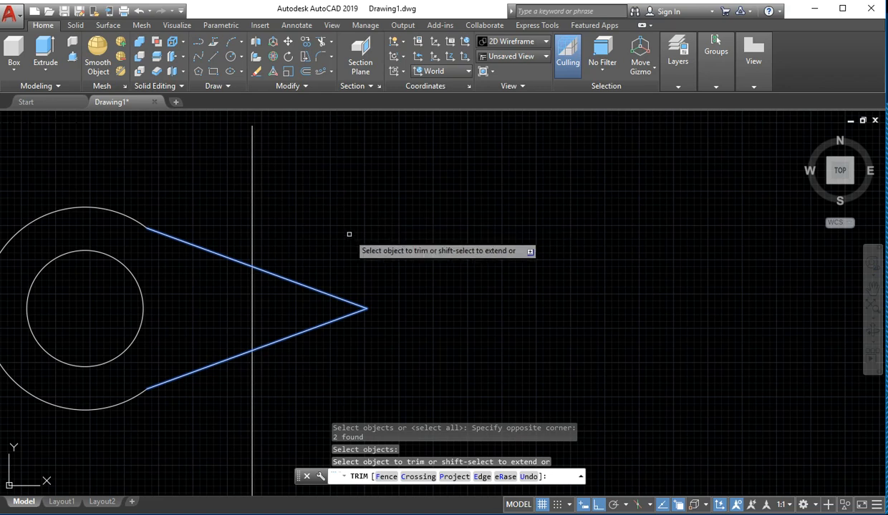
pyautogui.click(251, 223)
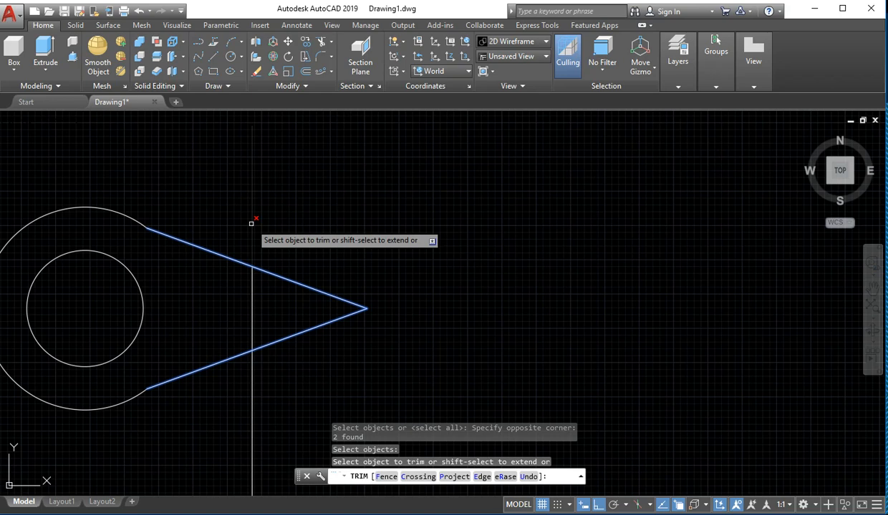
pyautogui.click(252, 223)
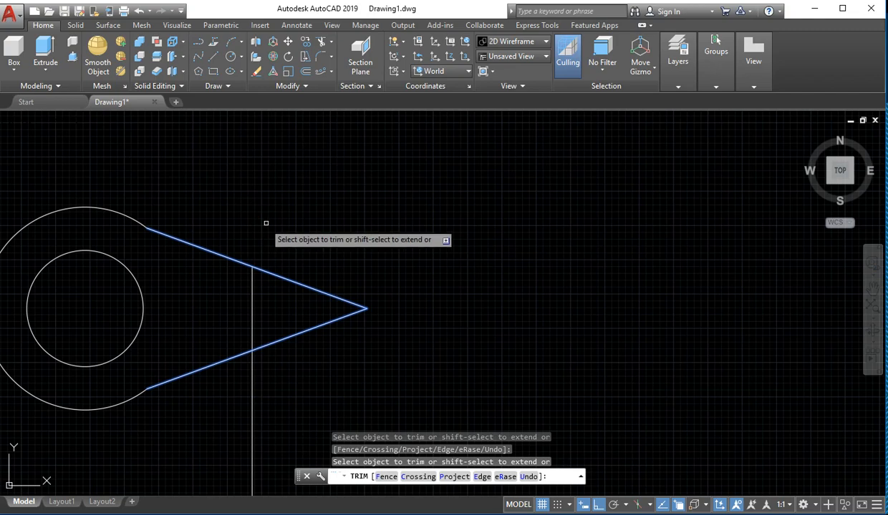
pyautogui.click(253, 367)
pyautogui.scroll(-6, 429, 301)
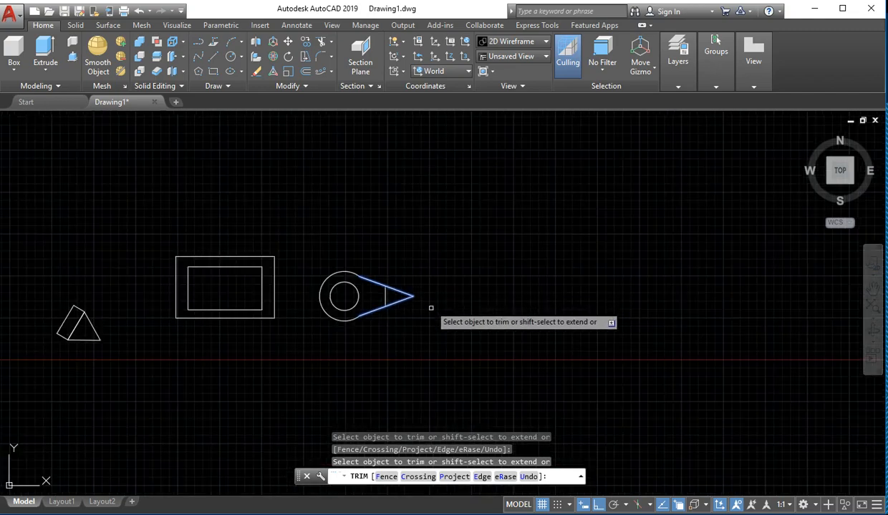
pyautogui.moveTo(430, 307); pyautogui.dragTo(386, 297, button='middle')
pyautogui.scroll(4, 385, 310)
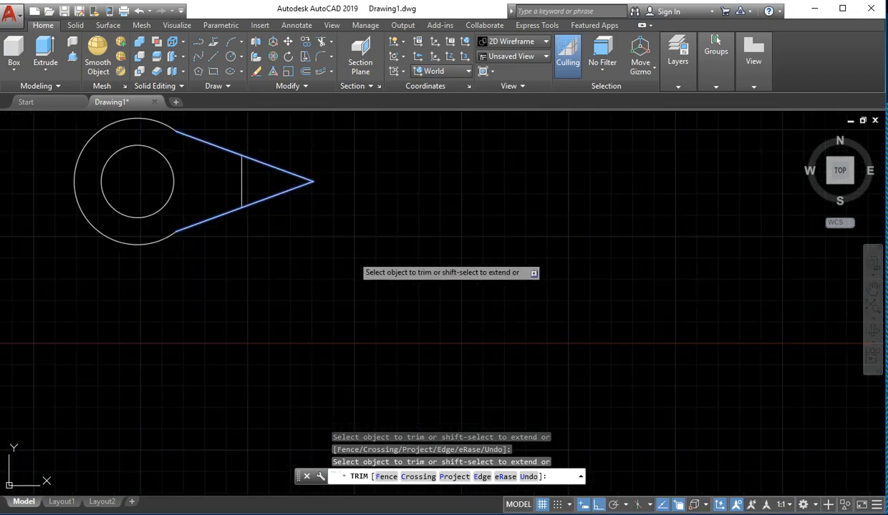
pyautogui.press('Escape')
# Step: Draw a narrow upright rectangle across both sloping lines, between the trimmed vertical line and the figure's tip
pyautogui.scroll(2, 277, 232)
pyautogui.moveTo(303, 238); pyautogui.dragTo(287, 311, button='middle')
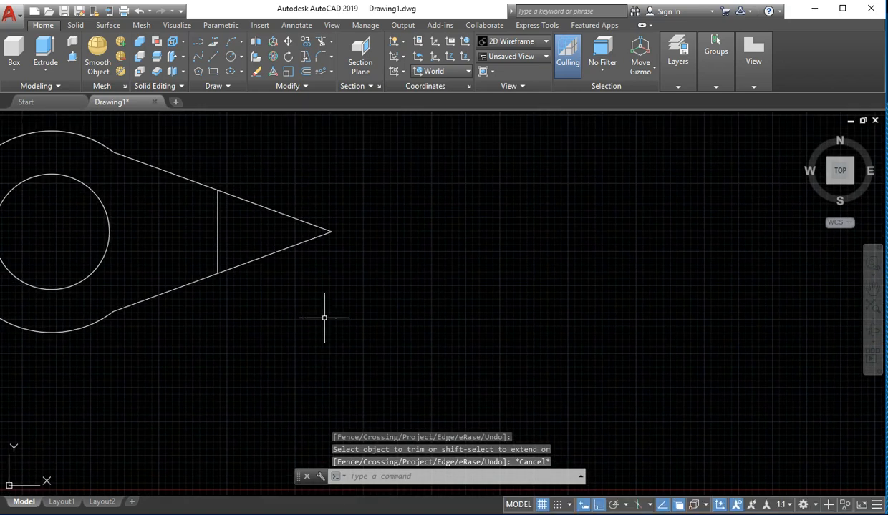
pyautogui.click(213, 72)
pyautogui.click(224, 139)
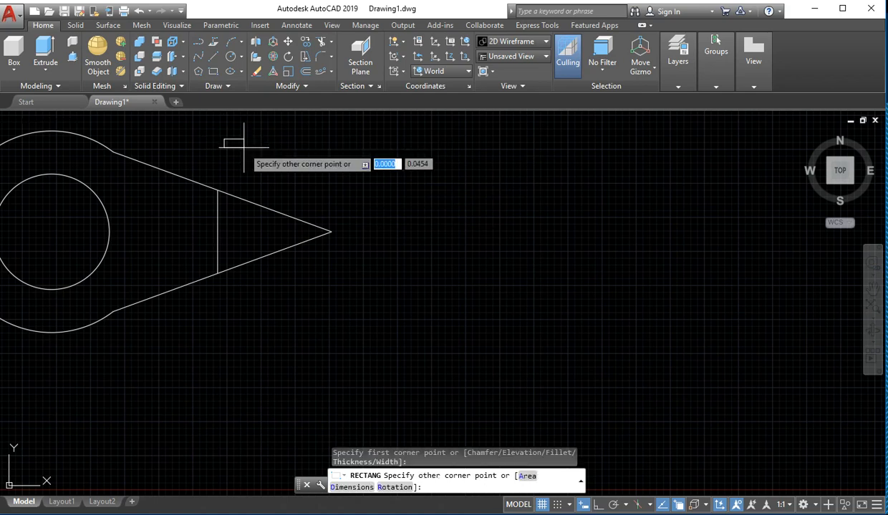
pyautogui.click(273, 326)
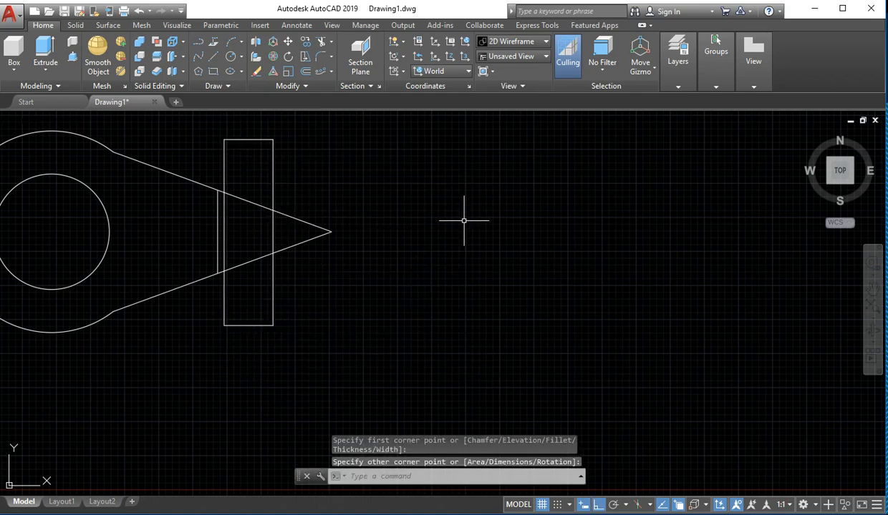
# Step: Trim the rectangle's portions above and below the two sloping lines with crossing selections, using those lines as cutting edges
pyautogui.write('tr')
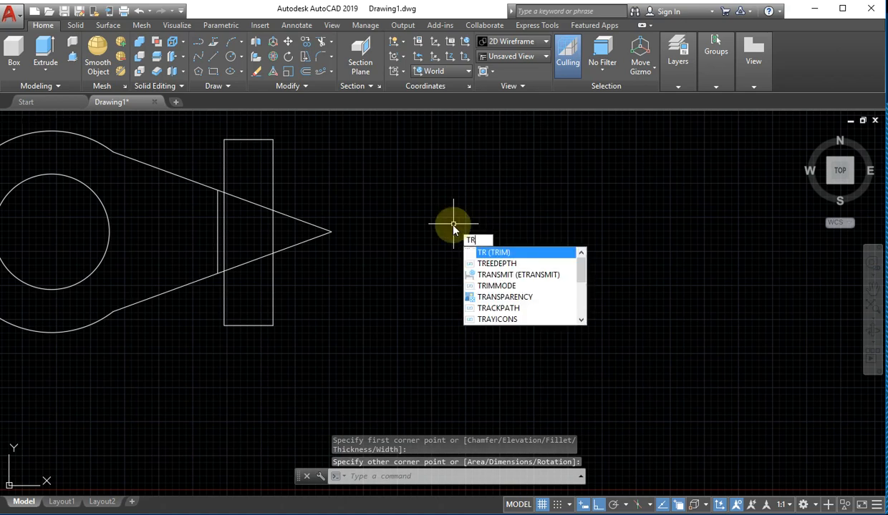
pyautogui.press('Return')
pyautogui.click(368, 199)
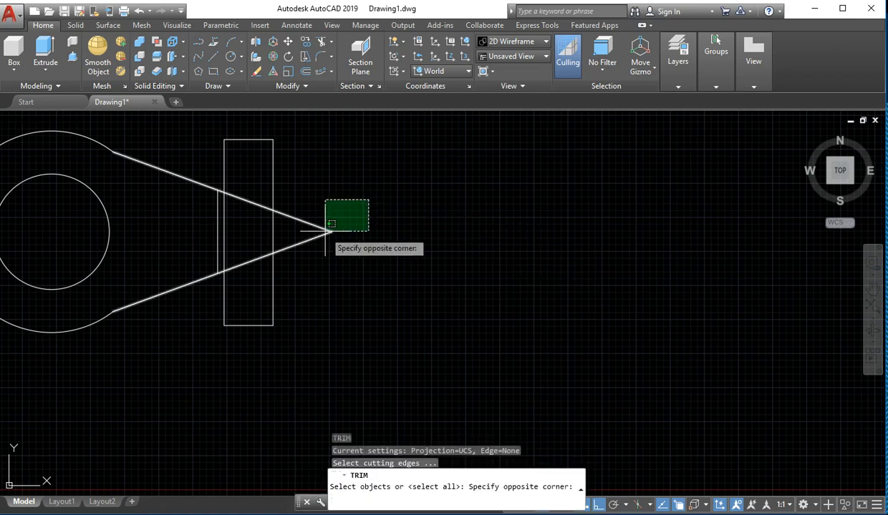
pyautogui.click(307, 270)
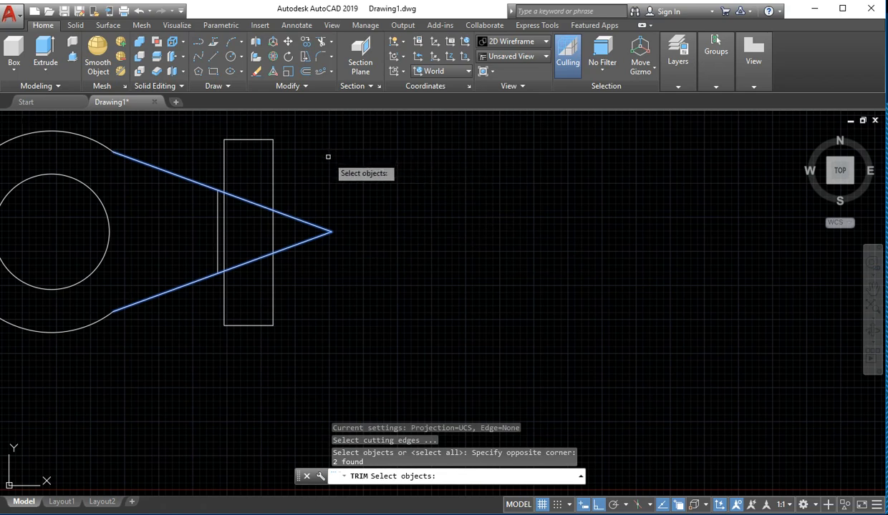
pyautogui.press('Return')
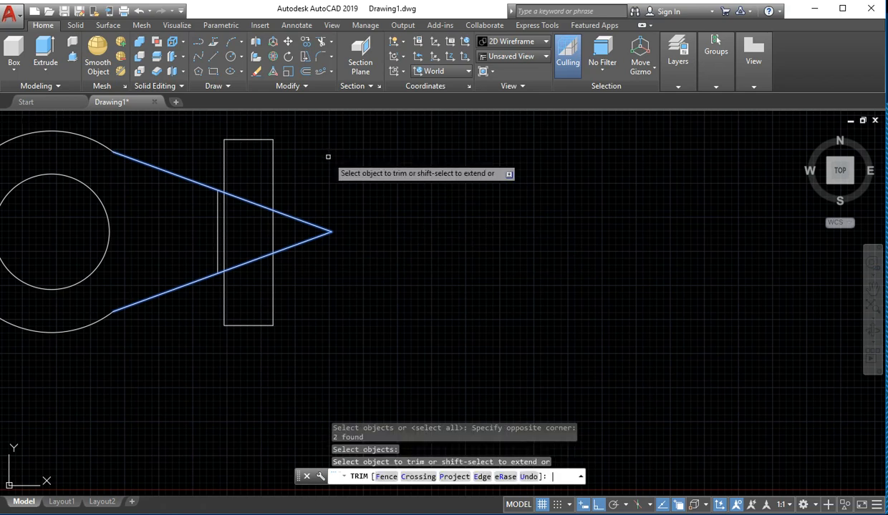
pyautogui.click(353, 127)
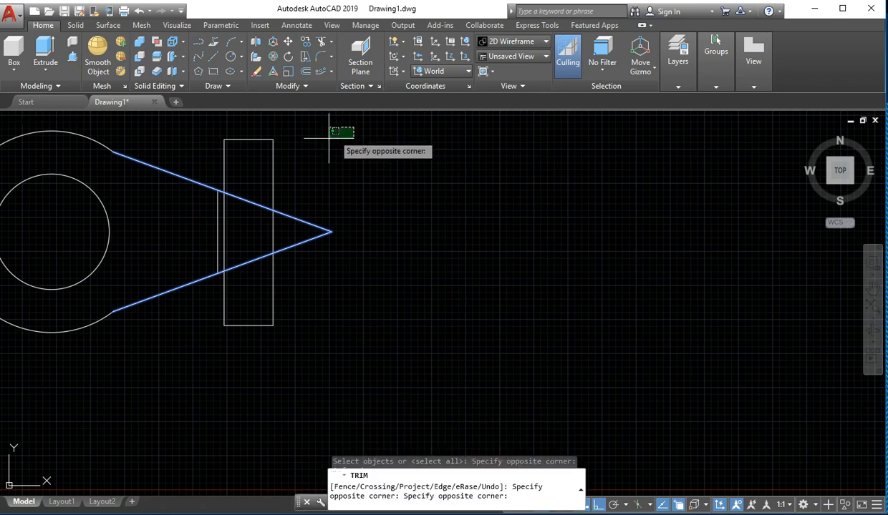
pyautogui.click(242, 157)
pyautogui.click(295, 293)
pyautogui.click(207, 335)
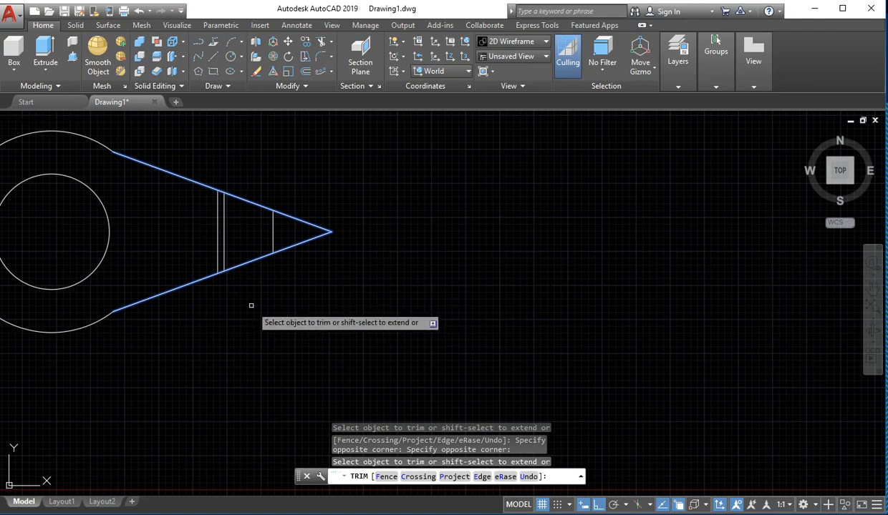
pyautogui.scroll(-4, 251, 306)
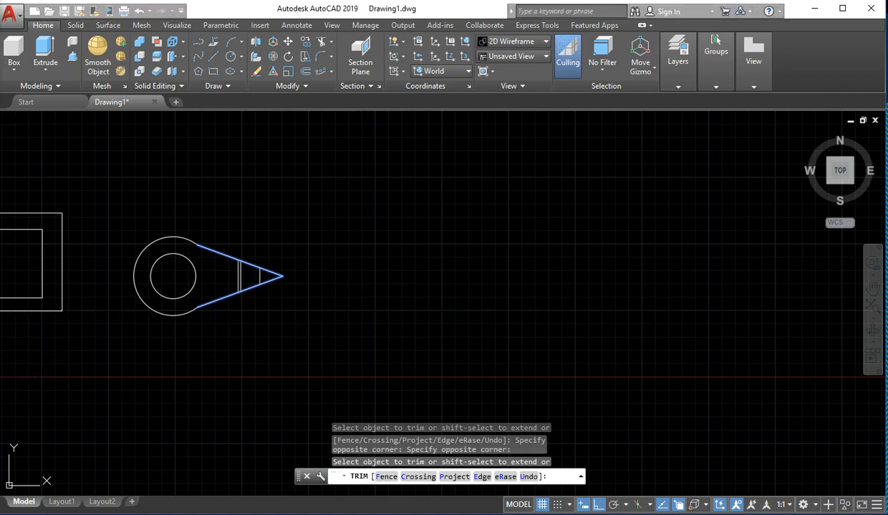
# Step: Switch to the PowerPoint slide show and advance through the TRim Command slides to the Copy Command slide
pyautogui.moveTo(186, 512)
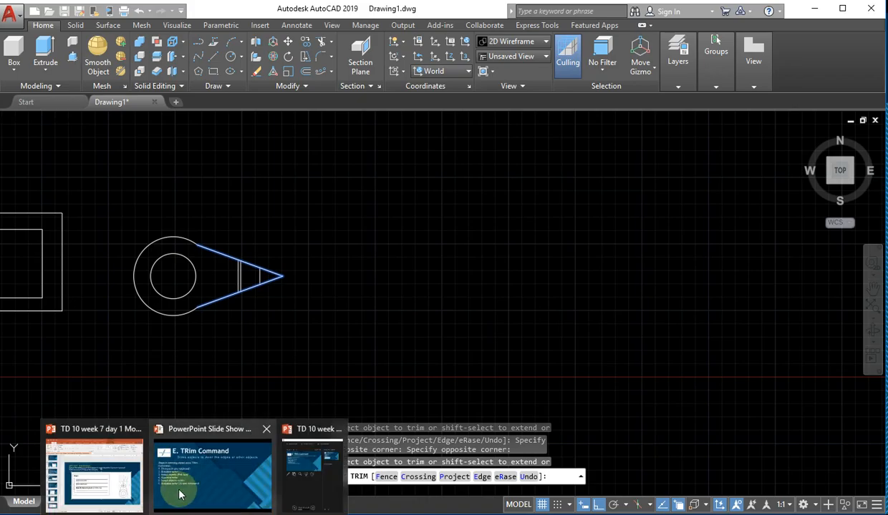
pyautogui.click(104, 490)
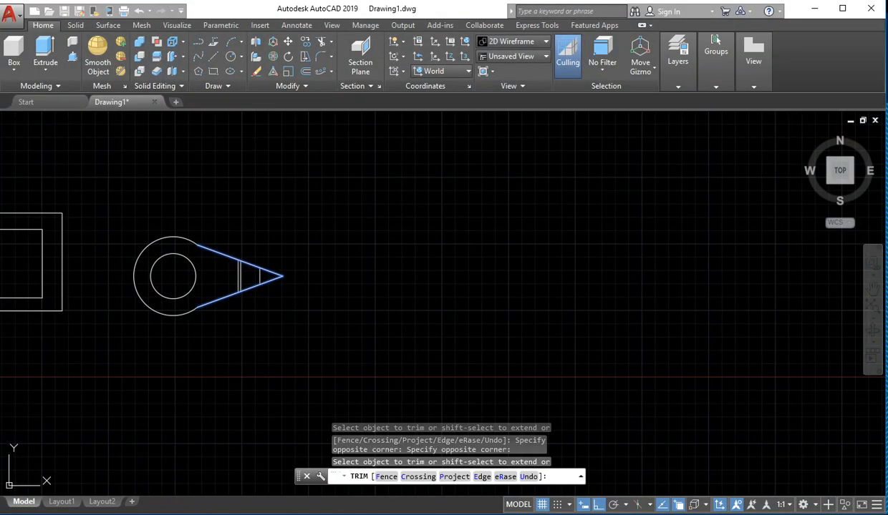
pyautogui.moveTo(193, 513)
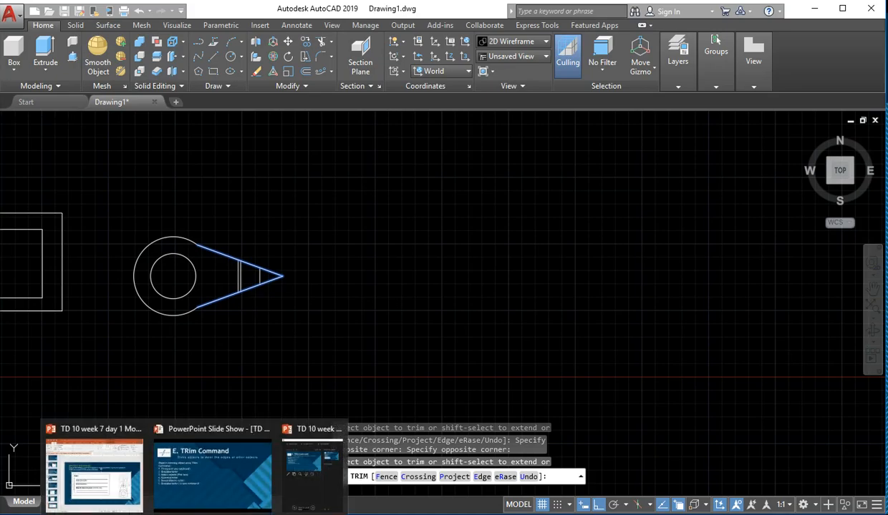
pyautogui.click(214, 494)
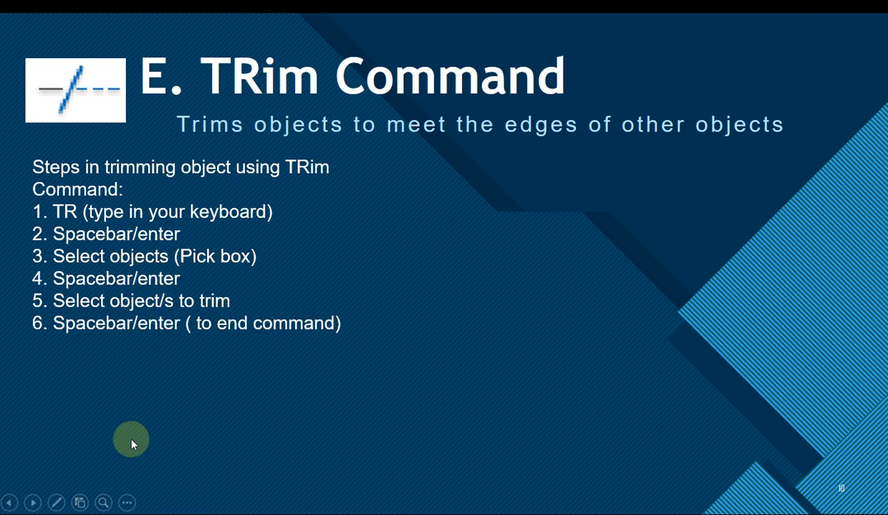
pyautogui.click(32, 504)
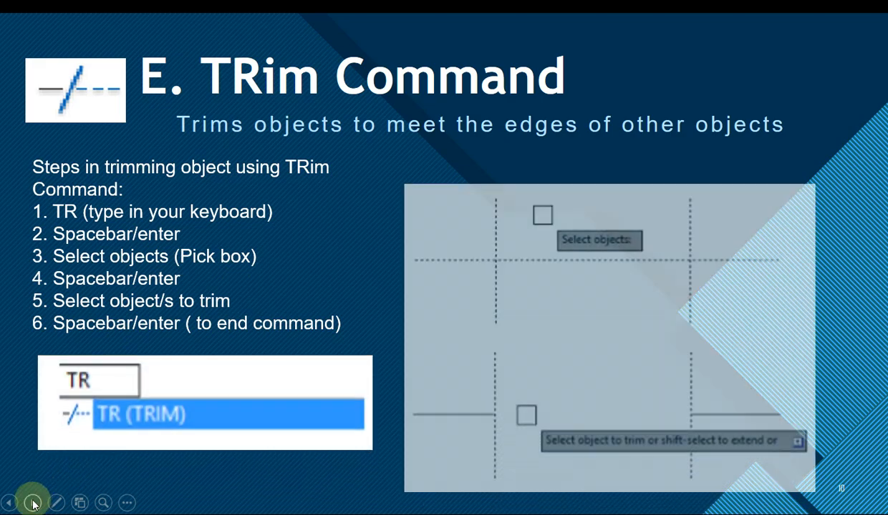
pyautogui.click(32, 504)
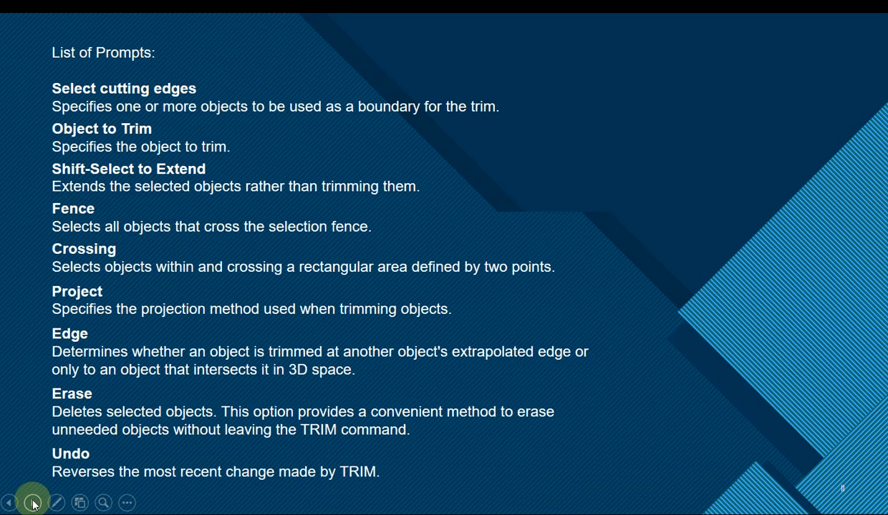
pyautogui.click(32, 504)
pyautogui.click(32, 504)
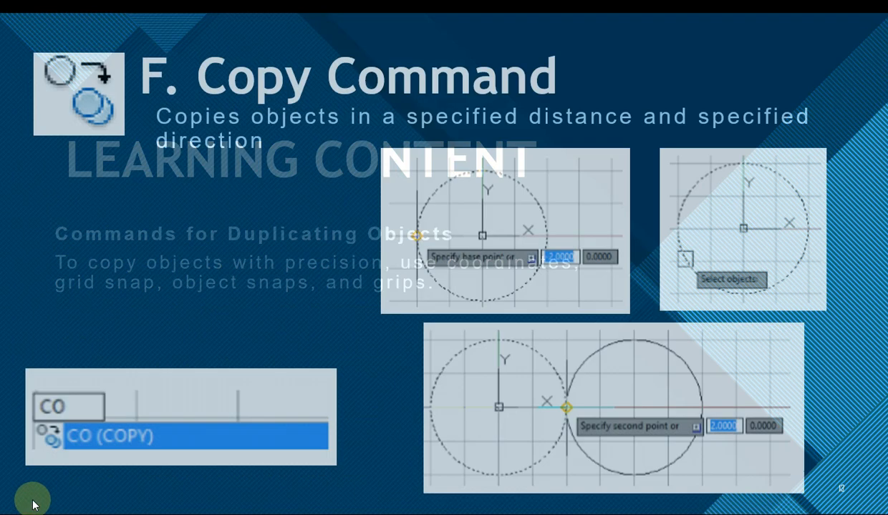
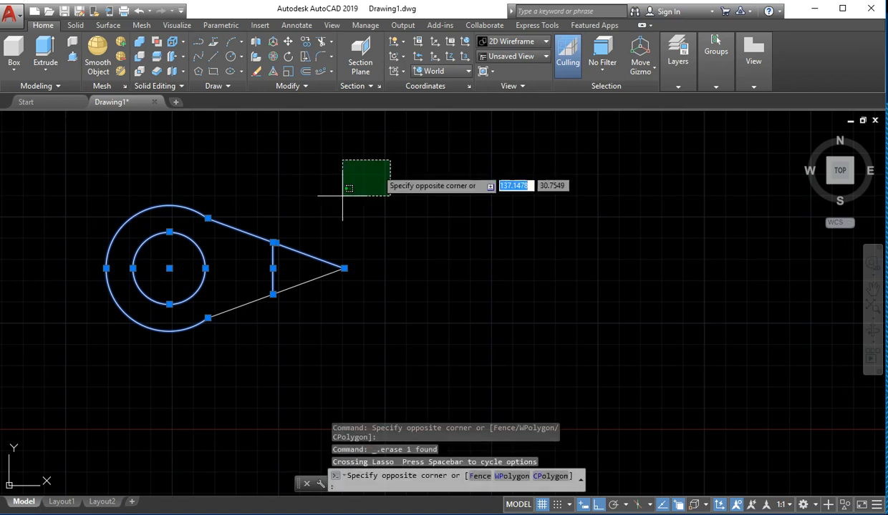
# Step: Move the whole pointed figure with its circles horizontally to the right, using the circles' center as base point
pyautogui.click(79, 385)
pyautogui.write('m')
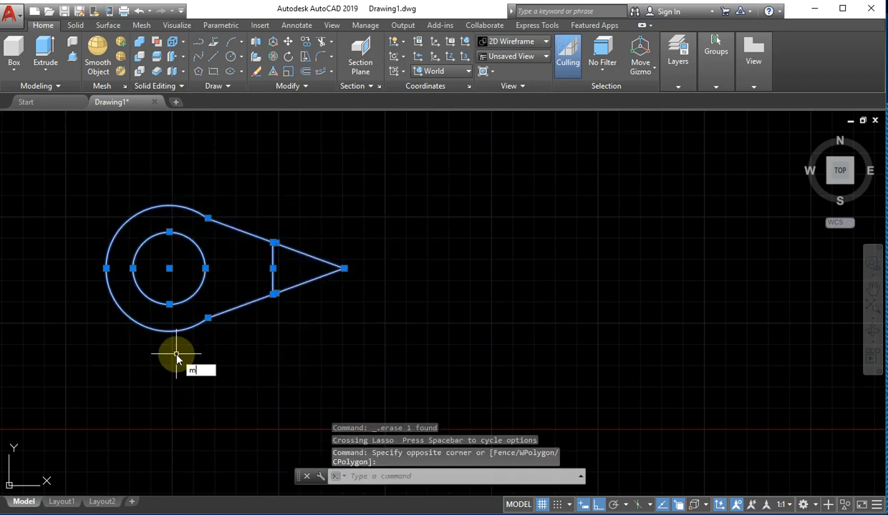
pyautogui.press('Return')
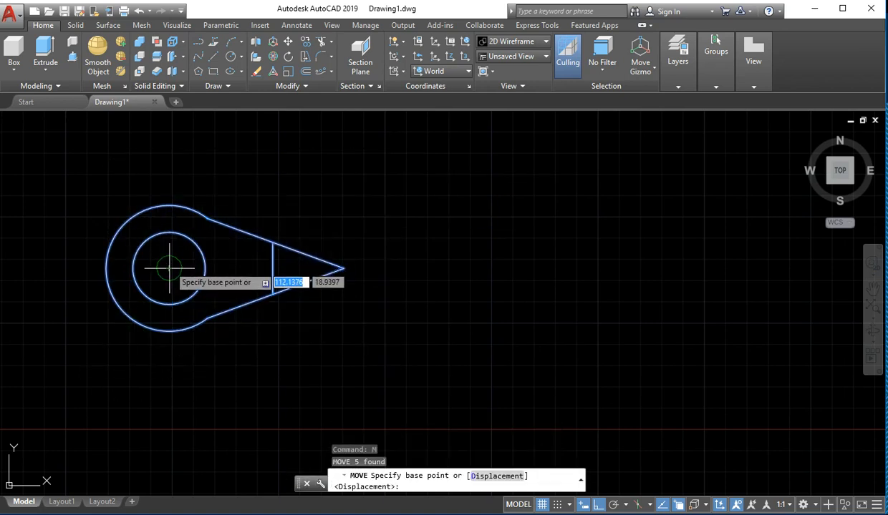
pyautogui.click(169, 269)
pyautogui.click(502, 269)
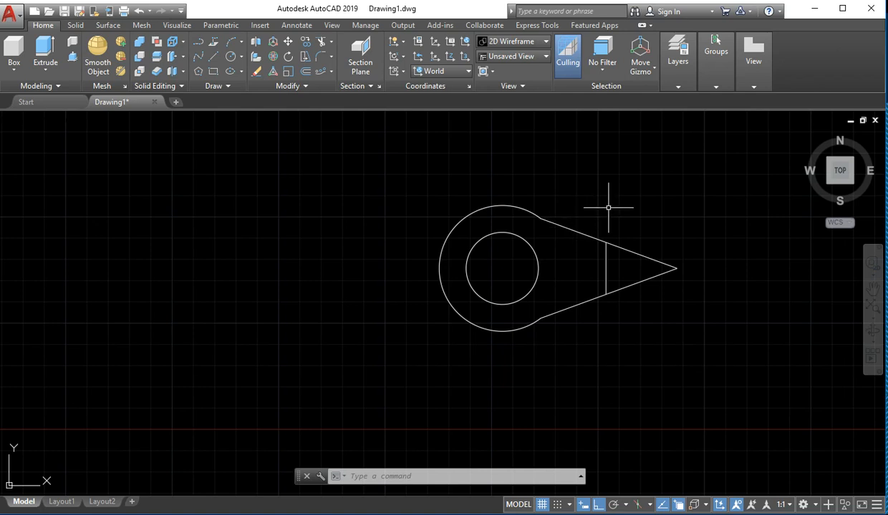
# Step: Mirror the two sloping lines and the vertical line across a vertical axis through the circles' center, keeping the source objects
pyautogui.moveTo(705, 196)
pyautogui.mouseDown()
pyautogui.moveTo(541, 356)
pyautogui.moveTo(733, 234)
pyautogui.mouseUp()
pyautogui.click(759, 212)
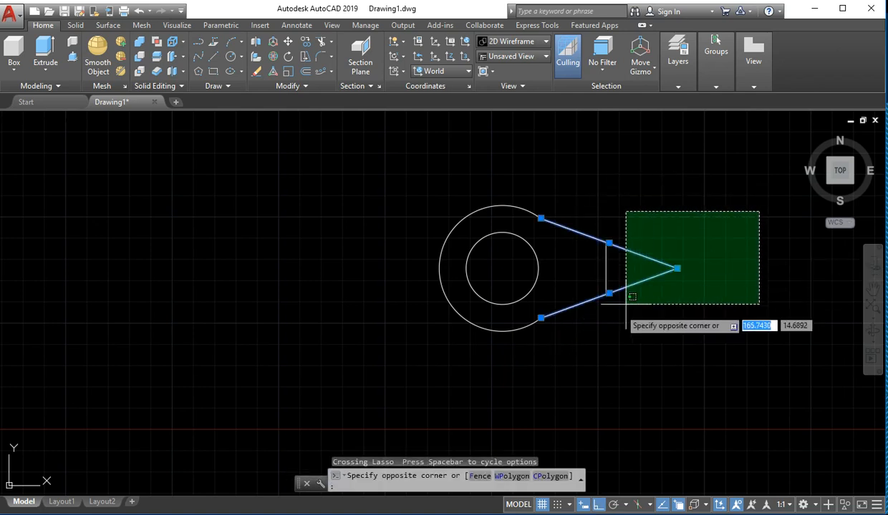
pyautogui.click(577, 342)
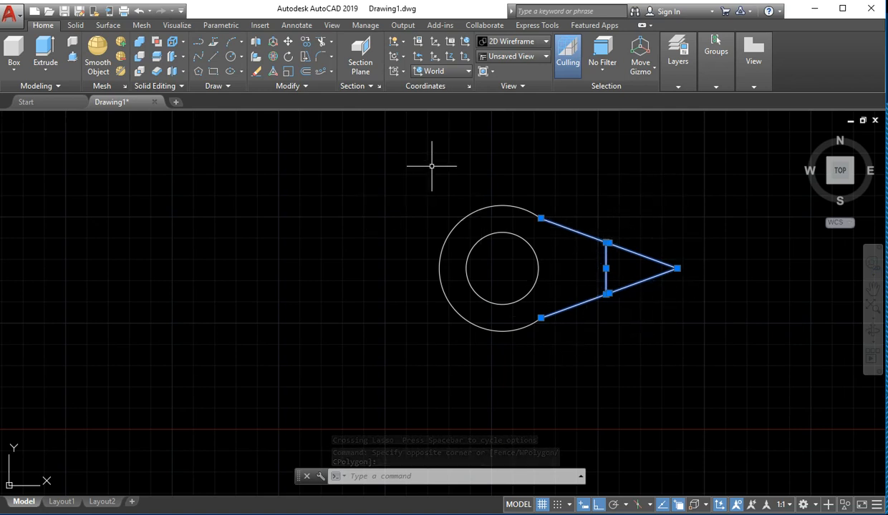
pyautogui.write('MI')
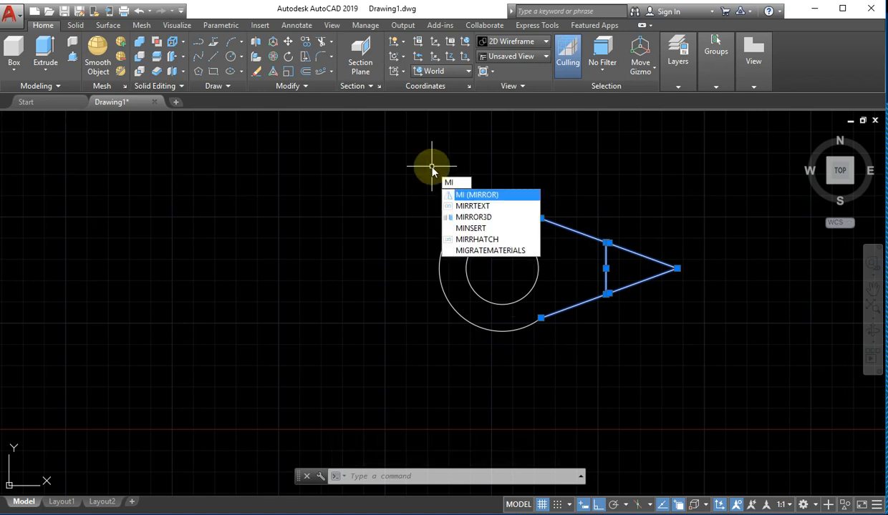
pyautogui.press('Return')
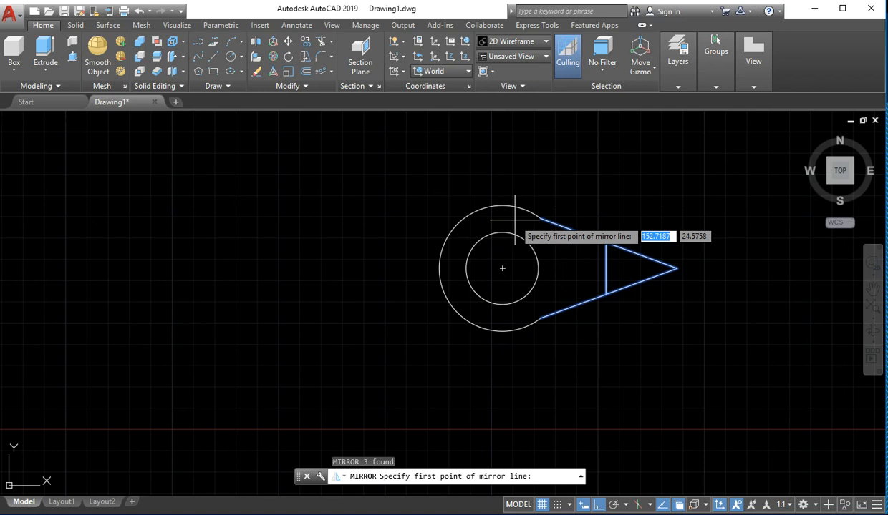
pyautogui.click(502, 268)
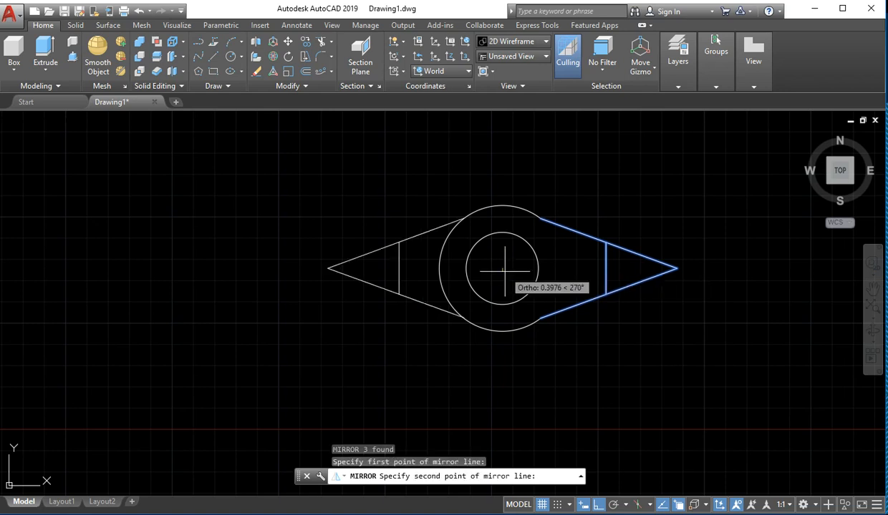
pyautogui.click(600, 507)
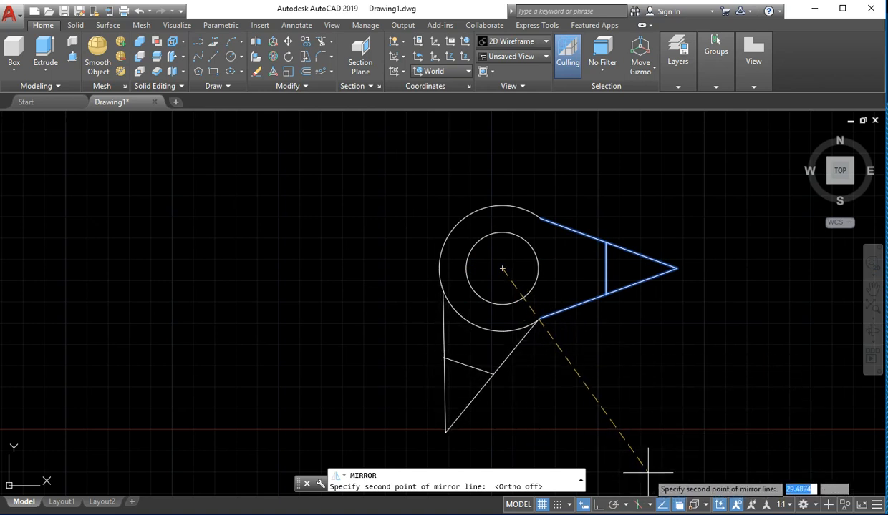
pyautogui.click(598, 505)
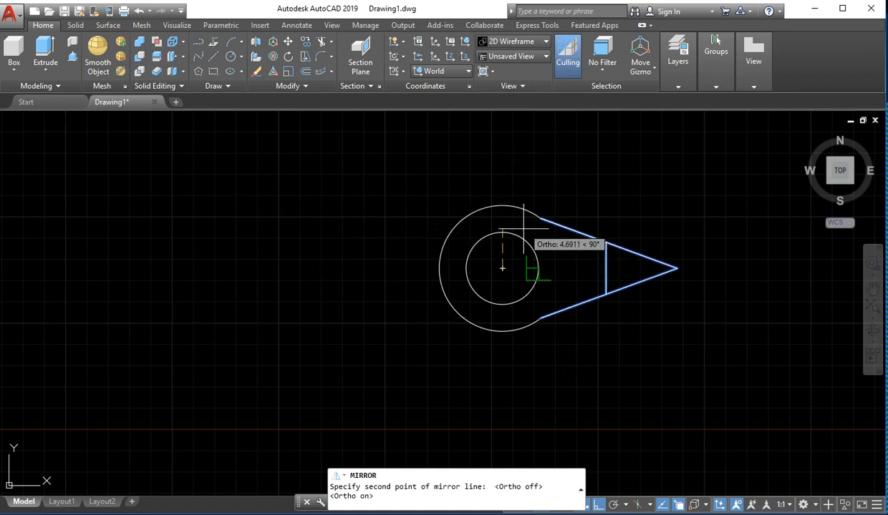
pyautogui.scroll(2, 508, 173)
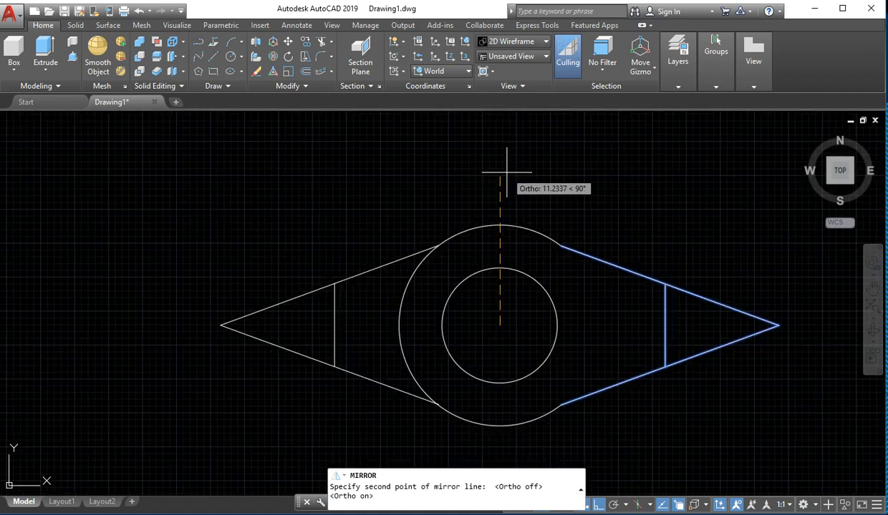
pyautogui.scroll(-3, 511, 175)
pyautogui.scroll(1, 510, 161)
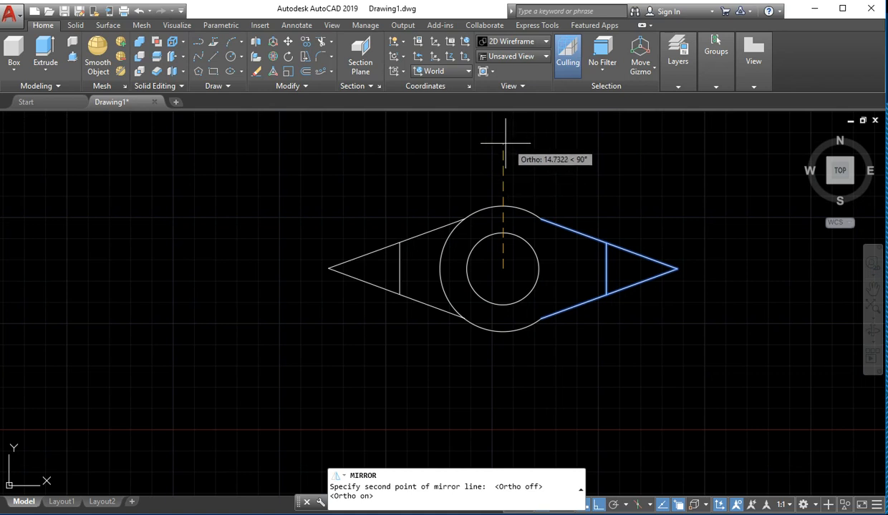
pyautogui.click(507, 134)
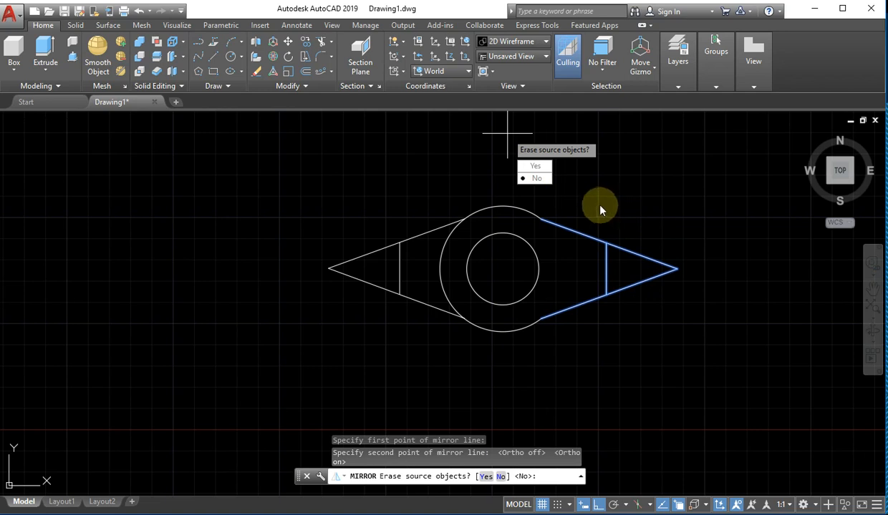
pyautogui.click(544, 178)
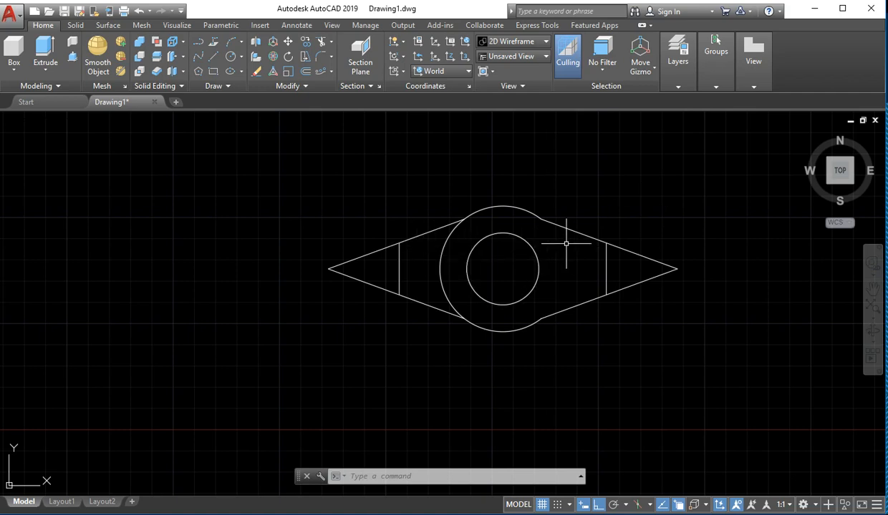
# Step: Mirror the right-hand point's three lines across a 45° axis through the circles' center with Ortho off, keeping the source objects
pyautogui.scroll(-6, 387, 279)
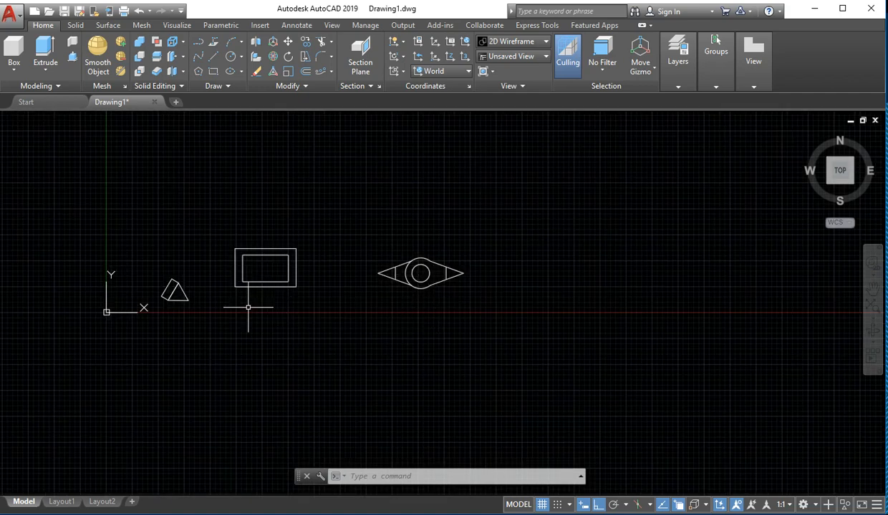
pyautogui.scroll(6, 248, 308)
pyautogui.moveTo(500, 243); pyautogui.dragTo(163, 304, button='middle')
pyautogui.scroll(-5, 164, 304)
pyautogui.scroll(5, 343, 315)
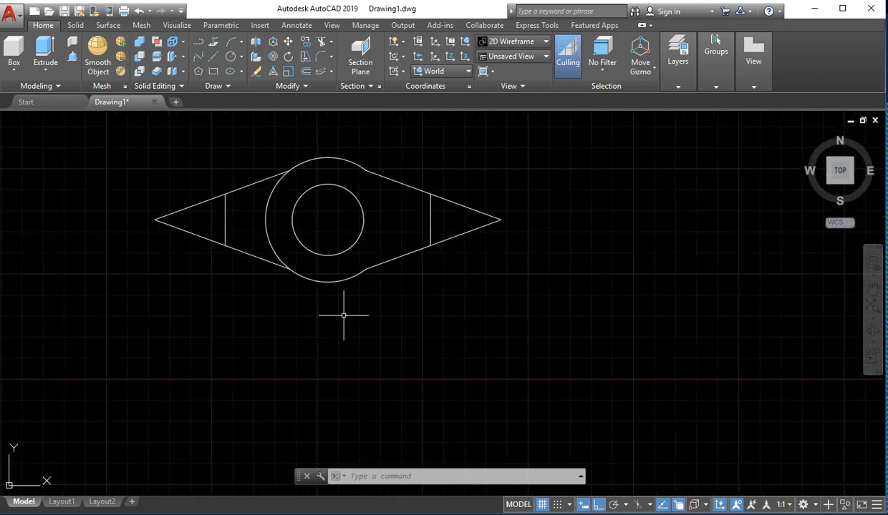
pyautogui.moveTo(307, 338); pyautogui.dragTo(308, 378, button='middle')
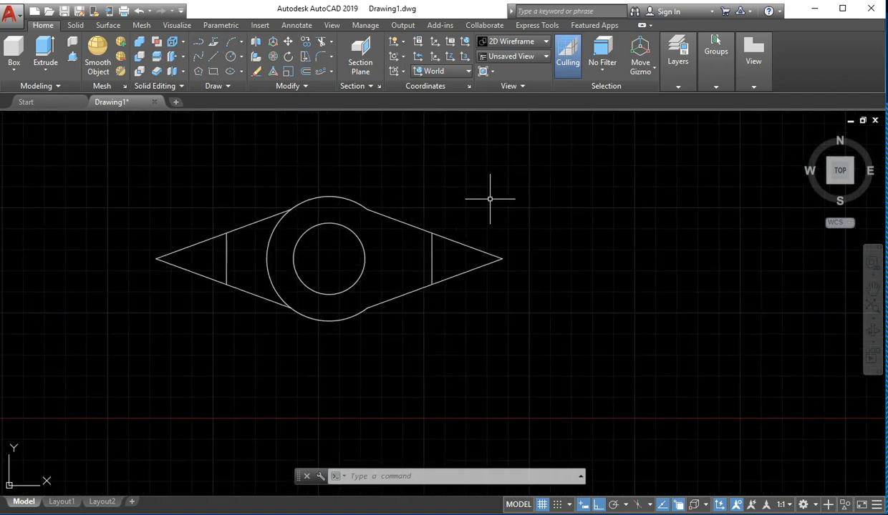
pyautogui.moveTo(396, 350)
pyautogui.mouseDown()
pyautogui.moveTo(431, 302)
pyautogui.moveTo(392, 293)
pyautogui.moveTo(408, 190)
pyautogui.mouseUp()
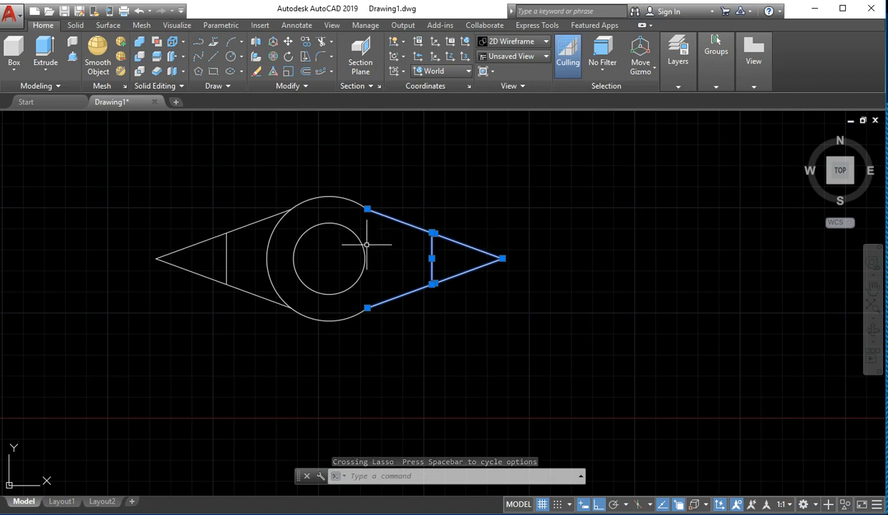
pyautogui.write('mi')
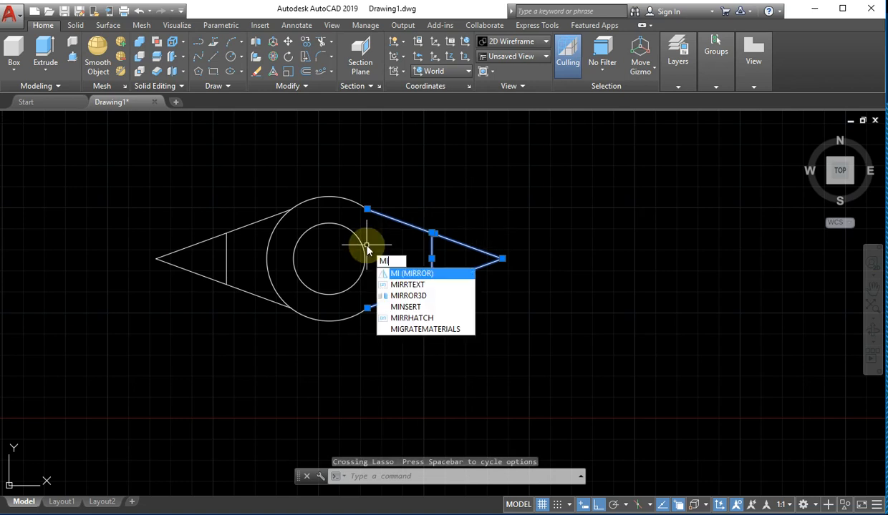
pyautogui.press('Return')
pyautogui.click(329, 258)
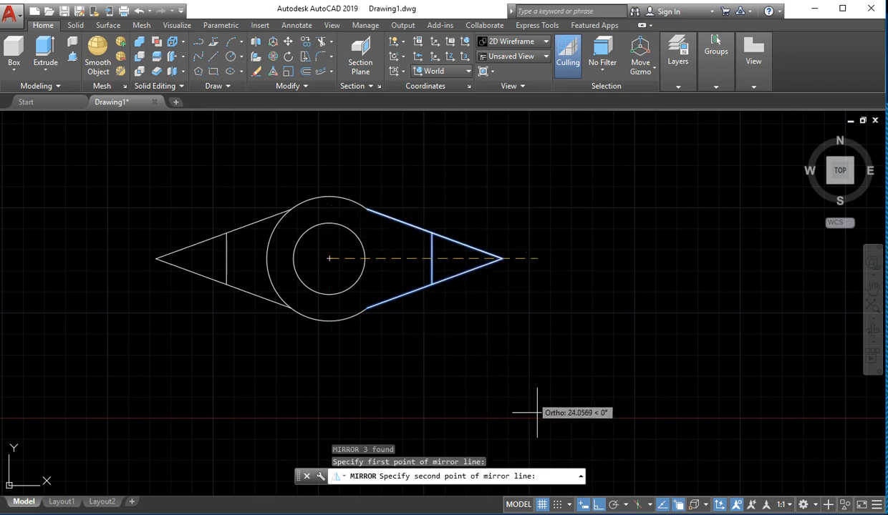
pyautogui.click(597, 505)
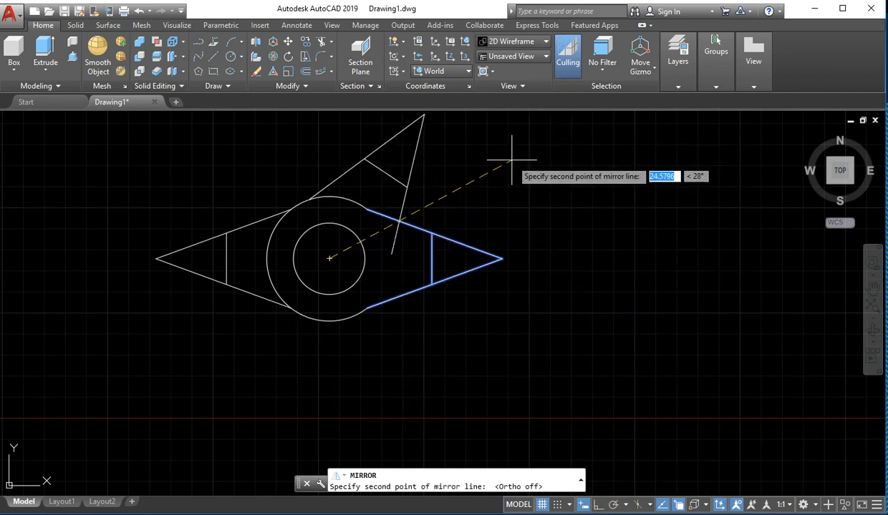
pyautogui.press('Tab')
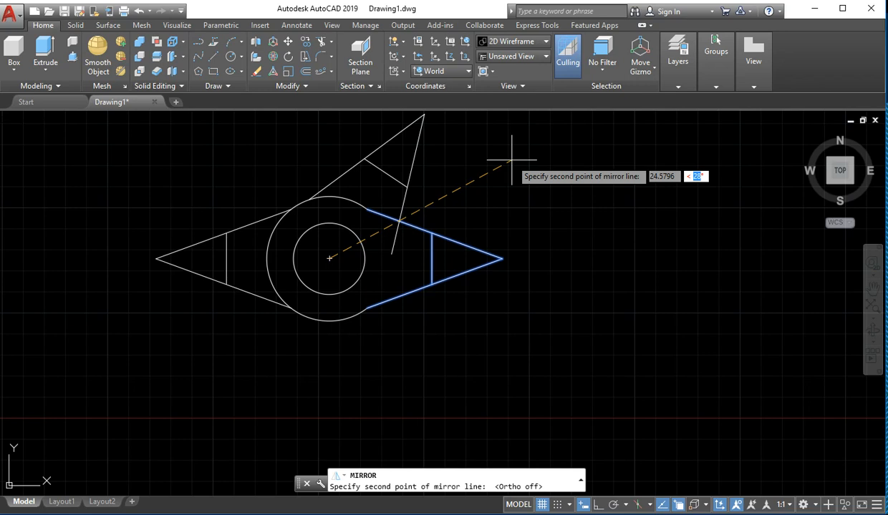
pyautogui.write('45')
pyautogui.press('Return')
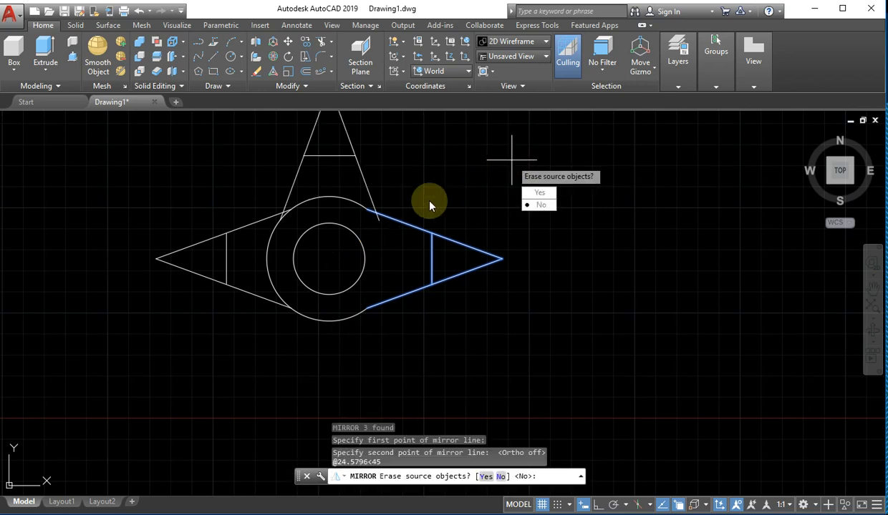
pyautogui.scroll(-2, 358, 246)
pyautogui.scroll(4, 376, 241)
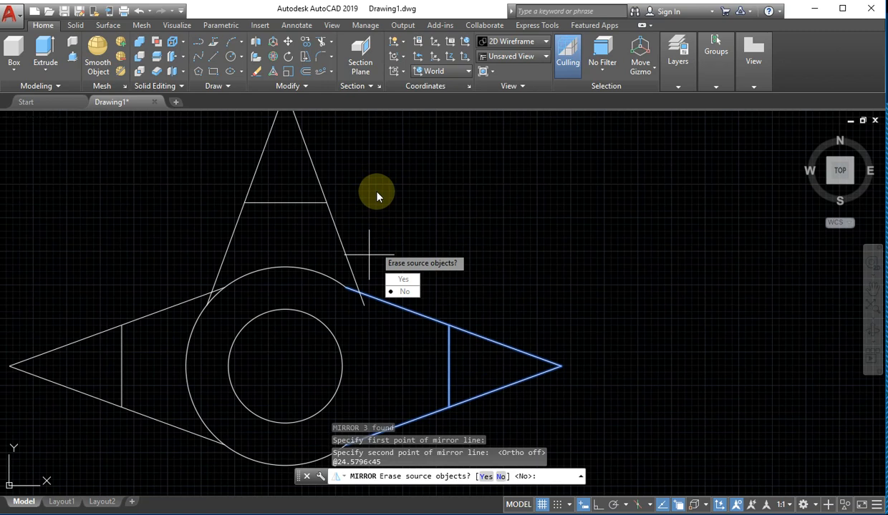
pyautogui.click(405, 292)
# Step: Mirror the upper point's three lines across a horizontal axis through the circles' center with Ortho on, keeping the source objects
pyautogui.scroll(-4, 228, 283)
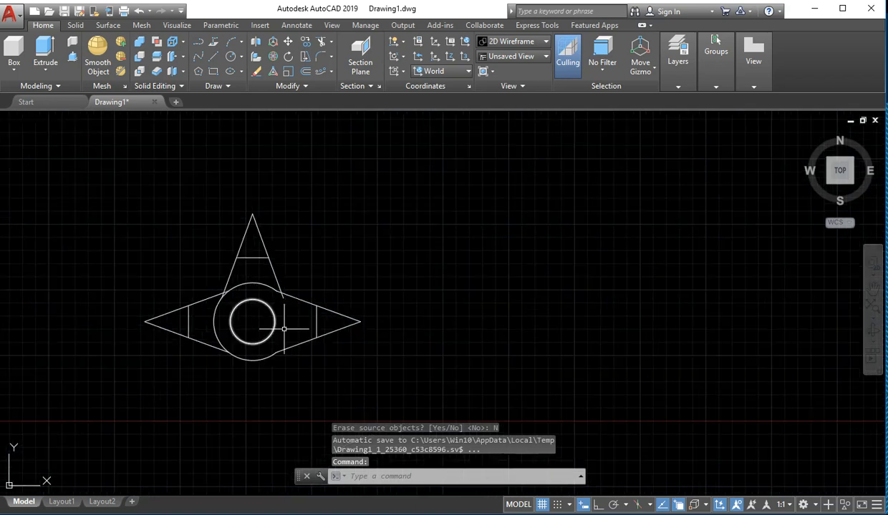
pyautogui.moveTo(313, 238)
pyautogui.mouseDown()
pyautogui.moveTo(189, 283)
pyautogui.moveTo(194, 257)
pyautogui.mouseUp()
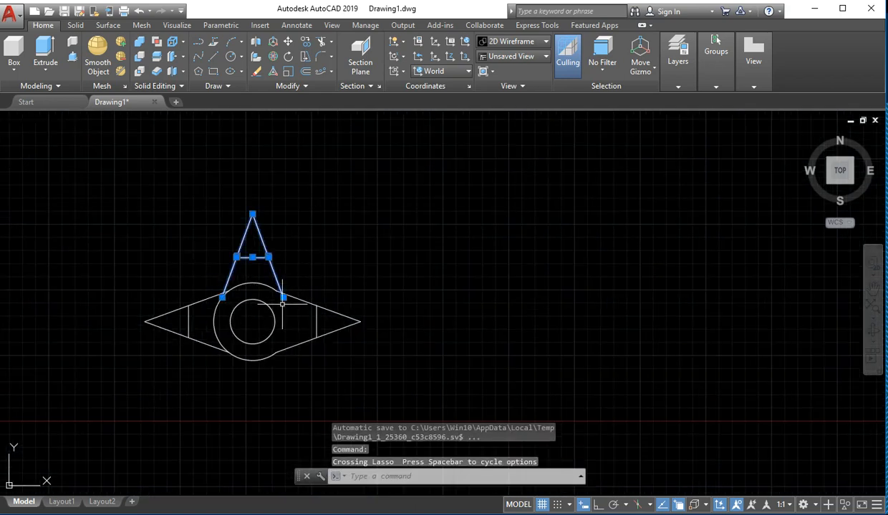
pyautogui.write('MI')
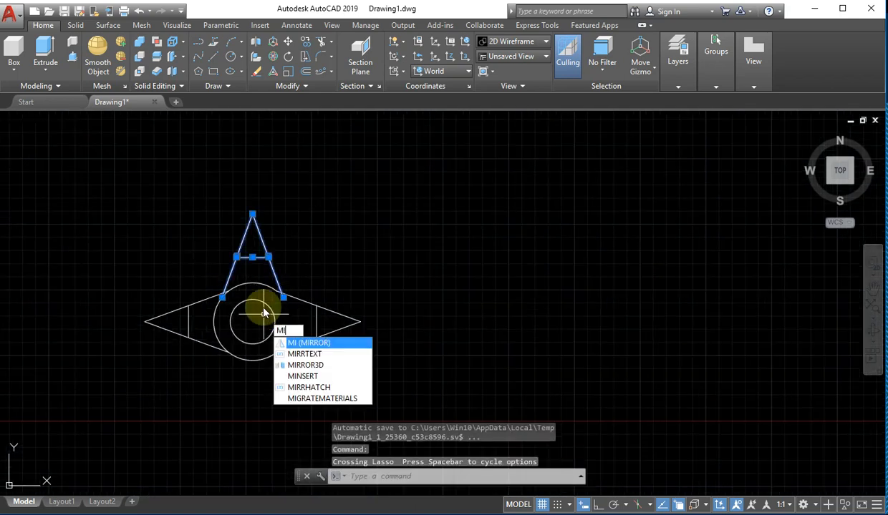
pyautogui.press('Return')
pyautogui.click(252, 322)
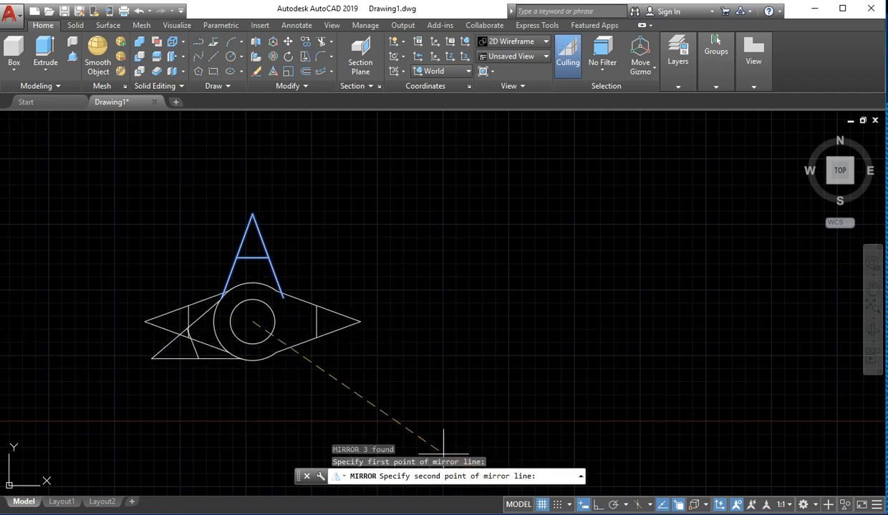
pyautogui.click(598, 505)
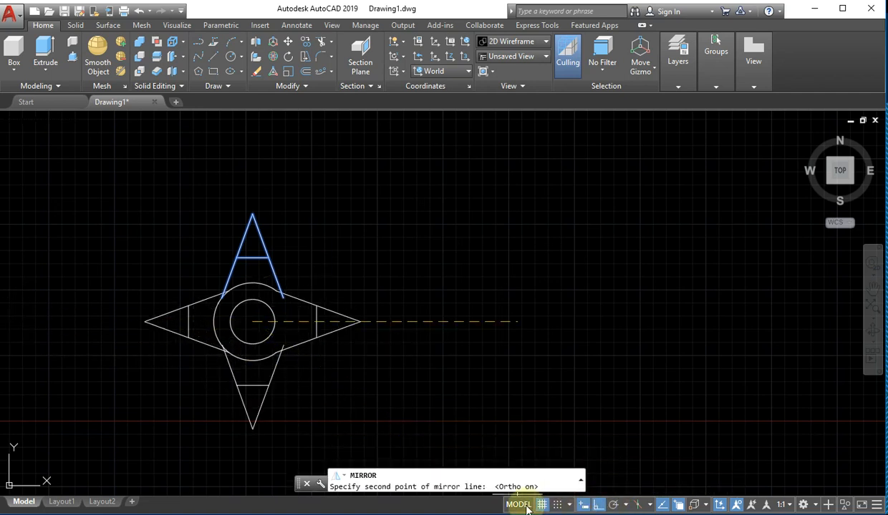
pyautogui.click(39, 342)
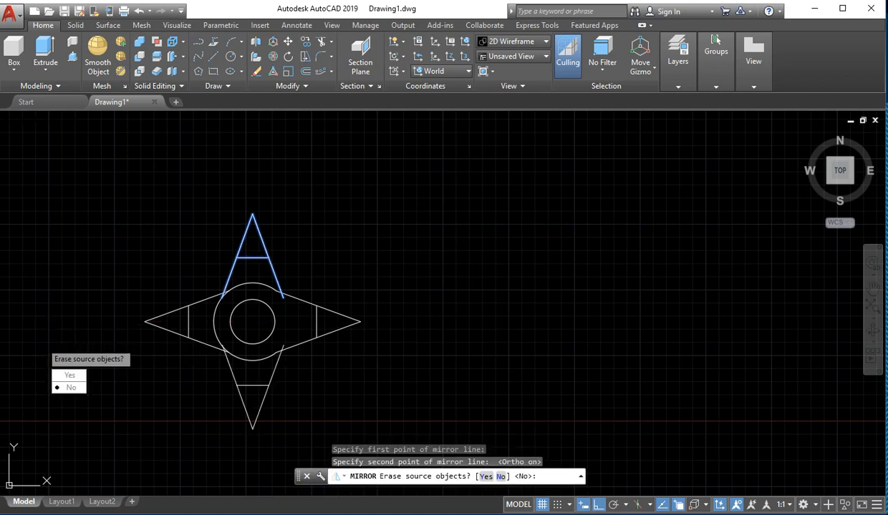
pyautogui.press('Return')
pyautogui.scroll(-5, 354, 294)
pyautogui.scroll(10, 365, 315)
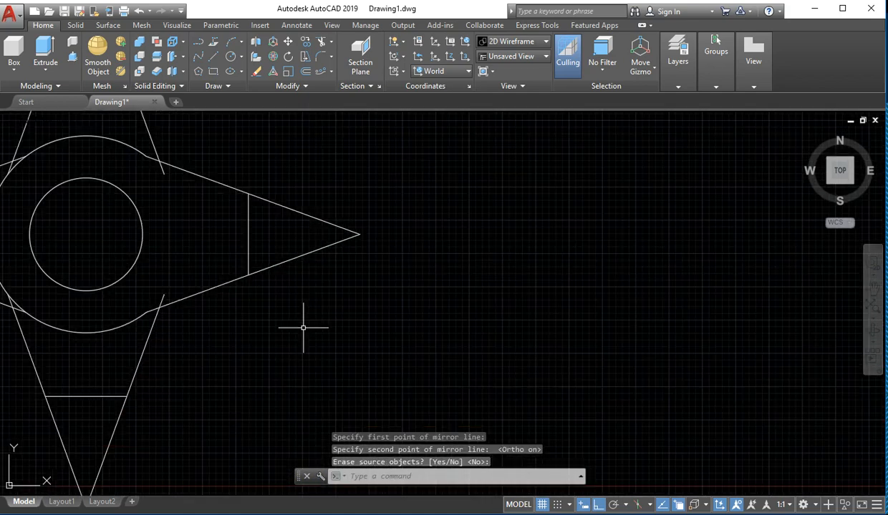
pyautogui.moveTo(302, 323); pyautogui.dragTo(480, 347, button='middle')
pyautogui.scroll(-4, 390, 315)
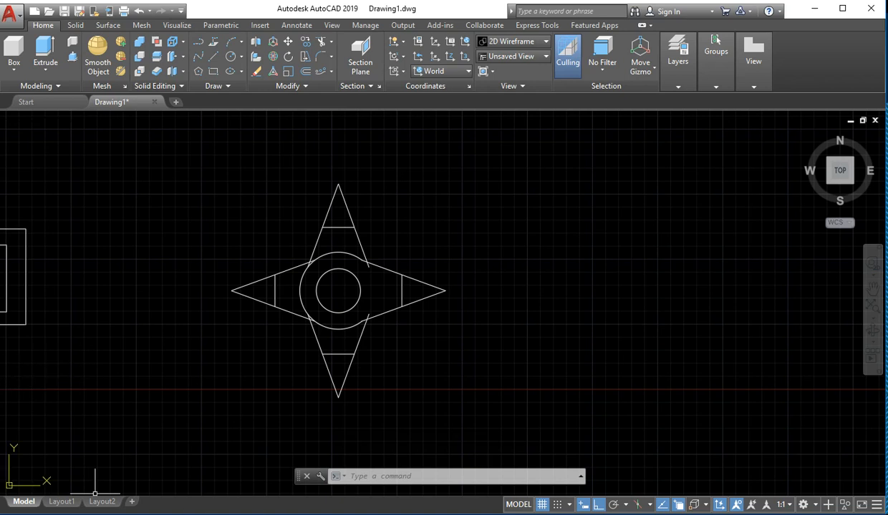
# Step: Switch to the PowerPoint slide show, advance from the Mirror Command slide to the Offset Command slide, and return to AutoCAD
pyautogui.moveTo(102, 513)
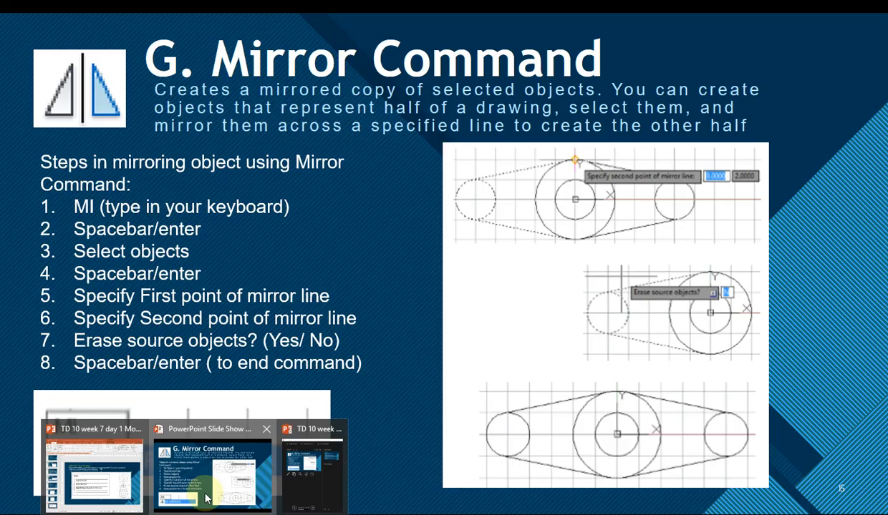
pyautogui.click(206, 497)
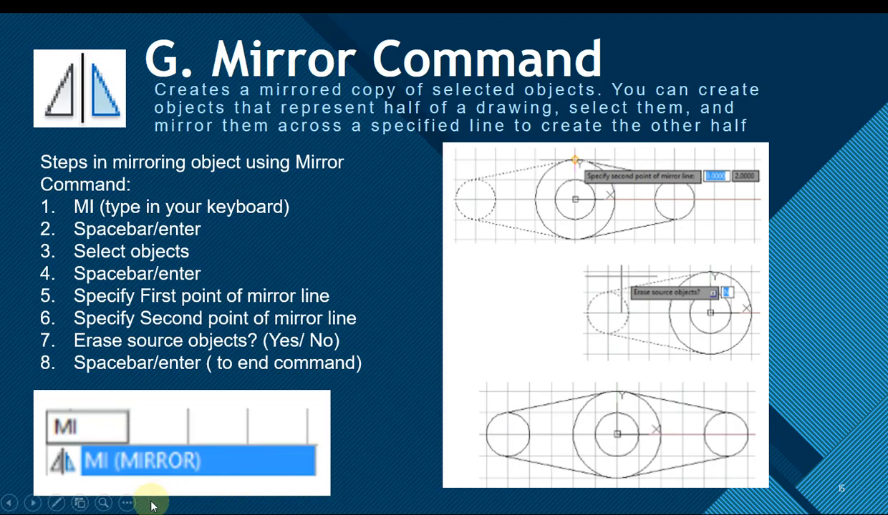
pyautogui.click(33, 503)
pyautogui.click(33, 503)
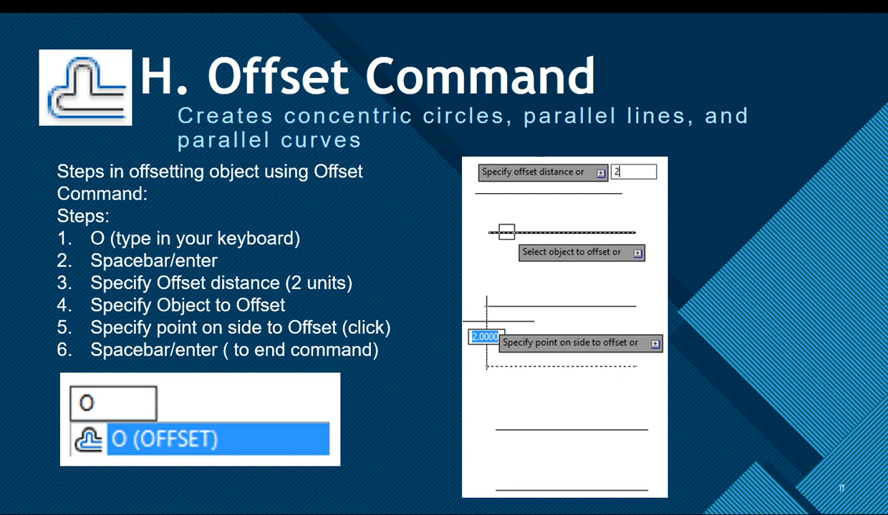
pyautogui.click(352, 393)
pyautogui.click(12, 503)
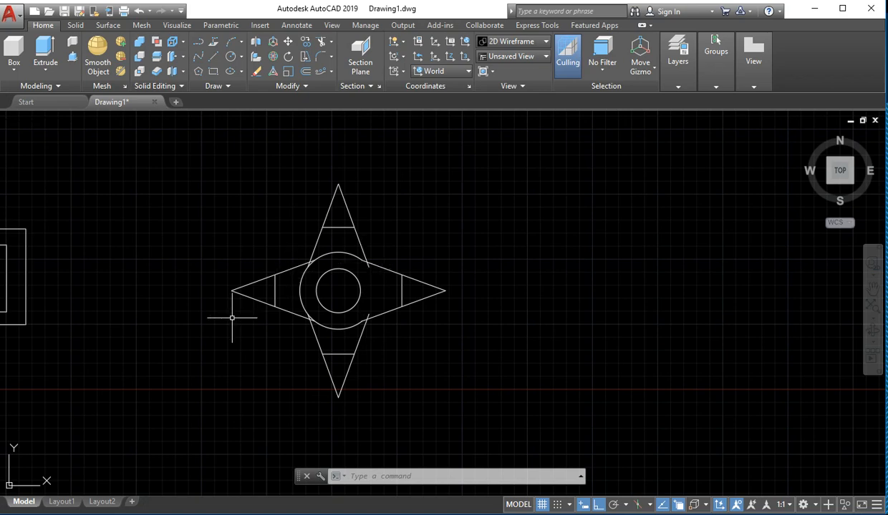
# Step: Draw a large freehand rectangle in the empty area above the small double rectangle and the four-pointed star
pyautogui.scroll(-5, 232, 318)
pyautogui.moveTo(198, 353); pyautogui.dragTo(242, 363, button='middle')
pyautogui.scroll(8, 230, 293)
pyautogui.moveTo(230, 293); pyautogui.dragTo(142, 299, button='middle')
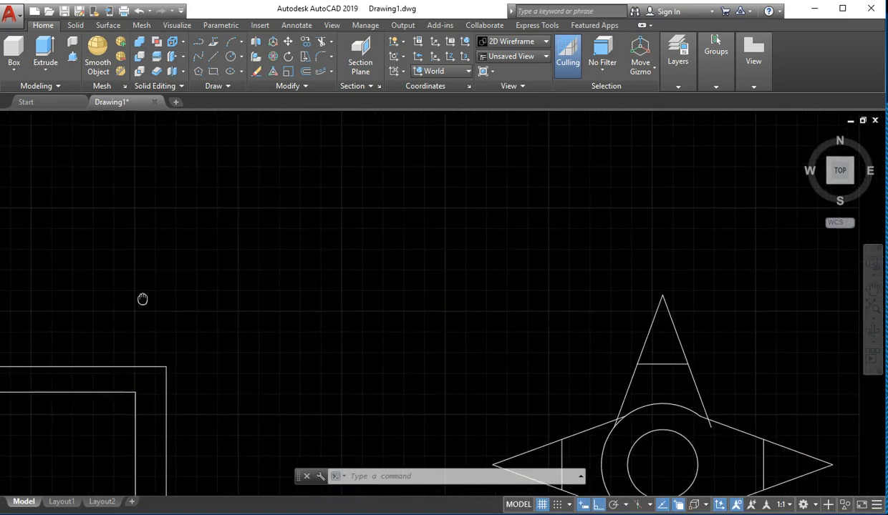
pyautogui.scroll(-2, 142, 300)
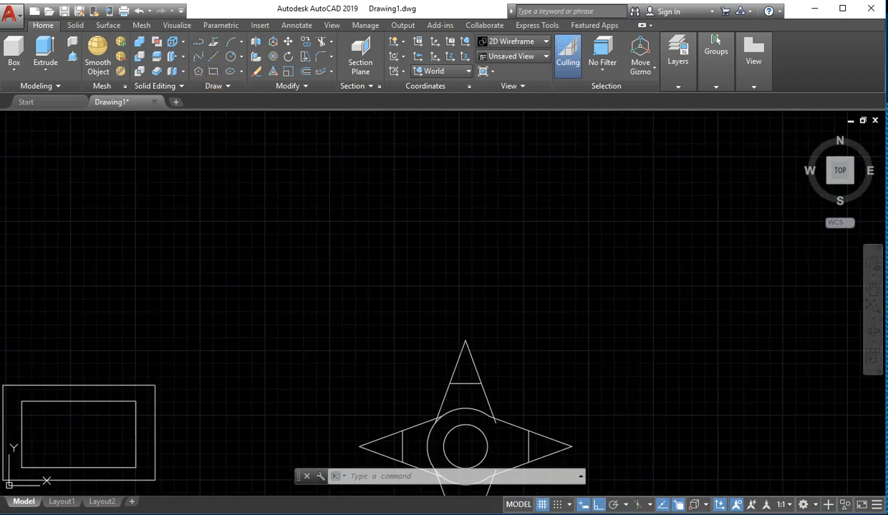
pyautogui.click(213, 71)
pyautogui.scroll(-6, 261, 244)
pyautogui.moveTo(263, 263); pyautogui.dragTo(194, 423, button='middle')
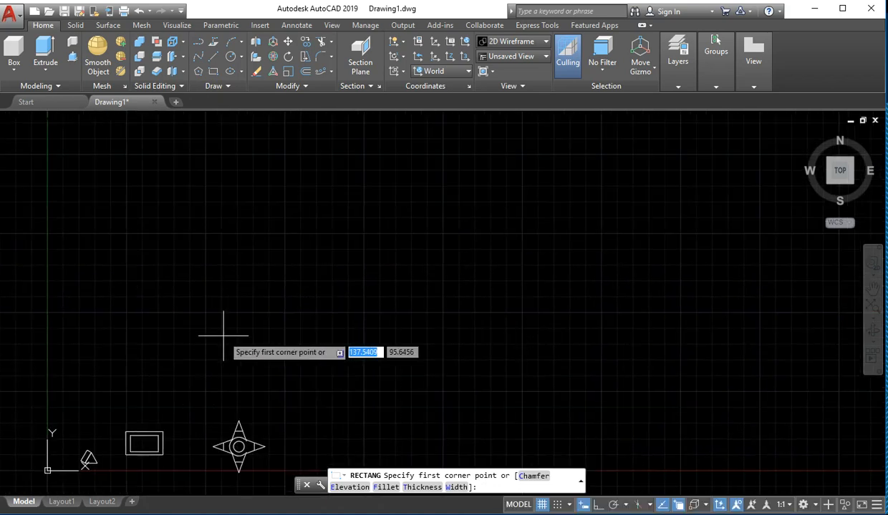
pyautogui.click(163, 293)
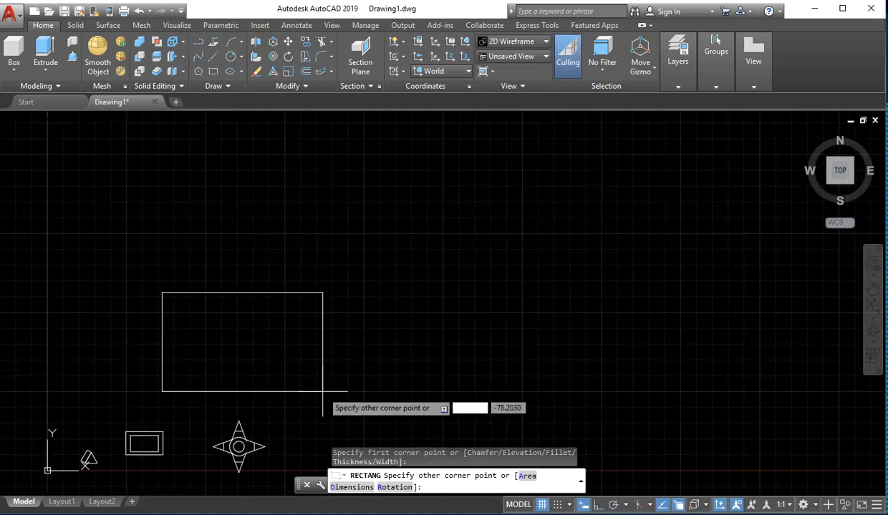
pyautogui.click(356, 394)
pyautogui.scroll(6, 355, 369)
pyautogui.scroll(-4, 307, 367)
pyautogui.moveTo(311, 373); pyautogui.dragTo(377, 327, button='middle')
pyautogui.scroll(2, 339, 365)
pyautogui.scroll(-4, 337, 367)
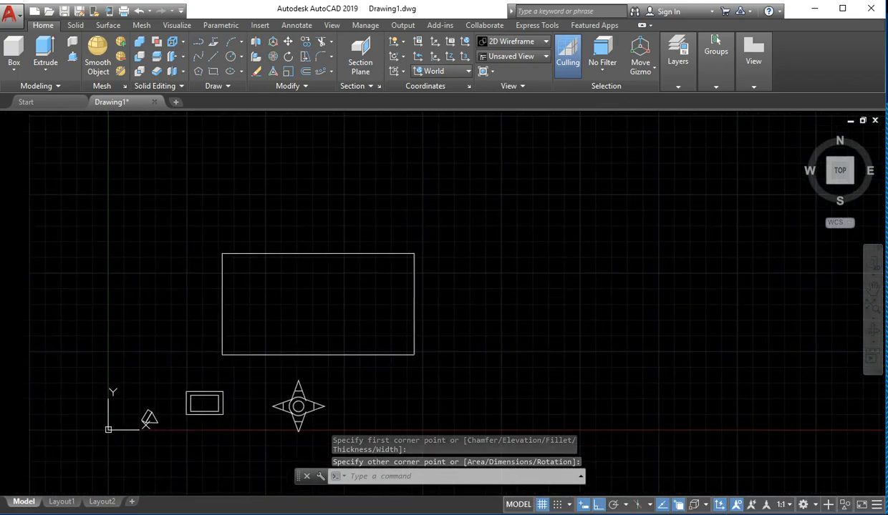
pyautogui.scroll(4, 336, 325)
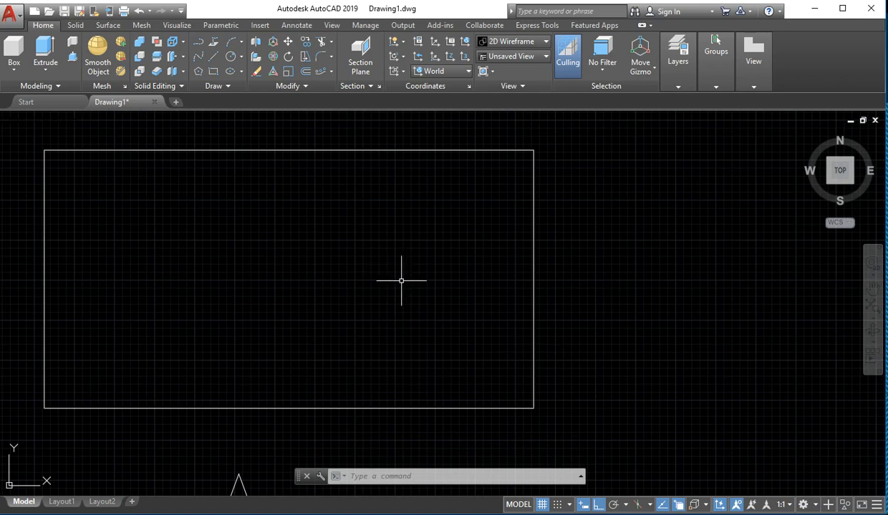
# Step: Start the Offset command and, with Ortho off, pick a distance of about 18.87 down from the midpoint of the large rectangle's upper edge
pyautogui.click(619, 288)
pyautogui.click(492, 355)
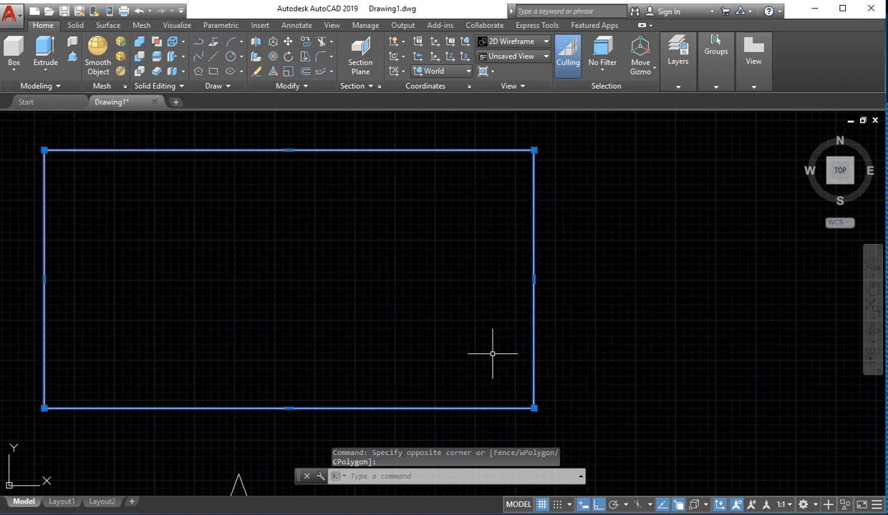
pyautogui.write('o')
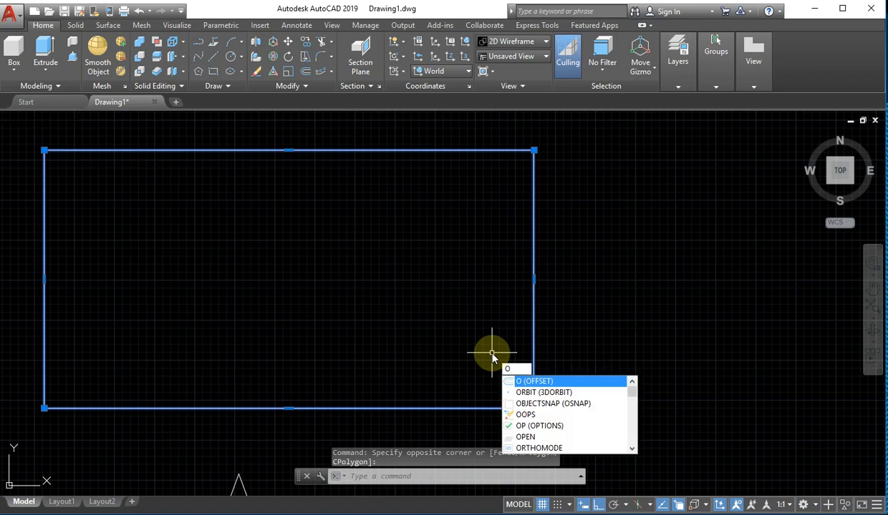
pyautogui.press('Return')
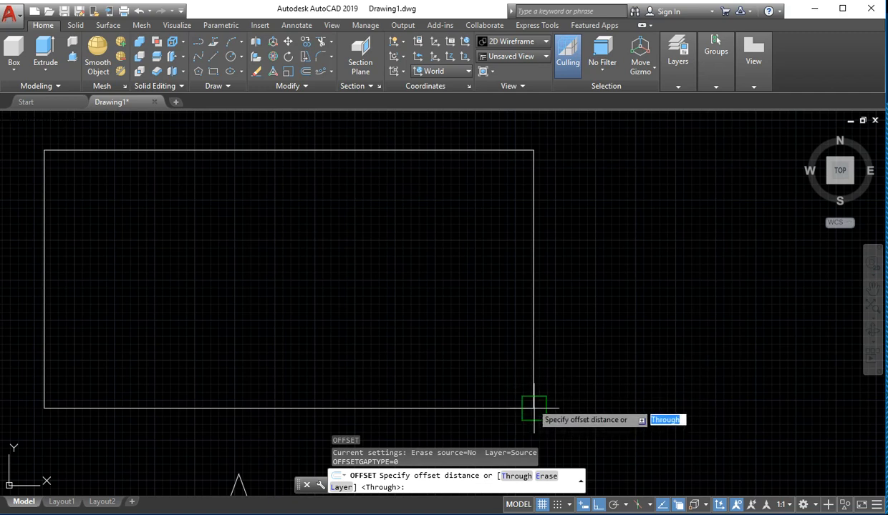
pyautogui.click(289, 150)
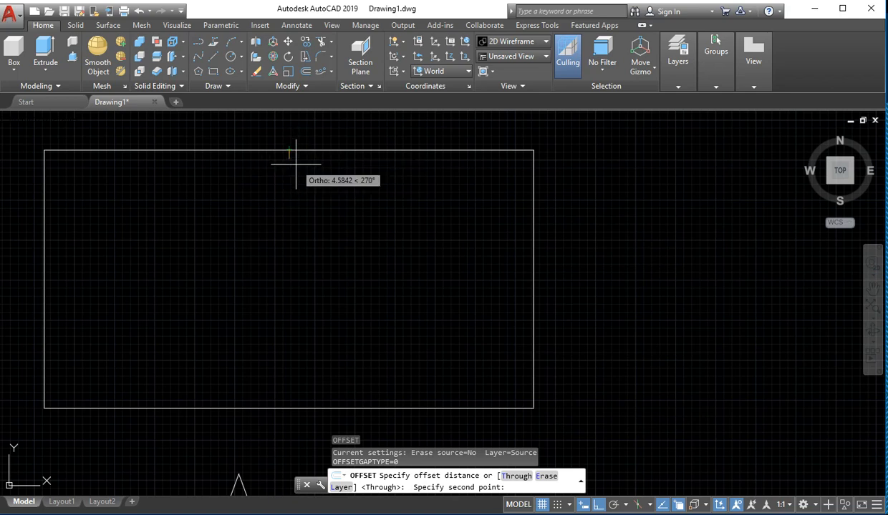
pyautogui.click(598, 505)
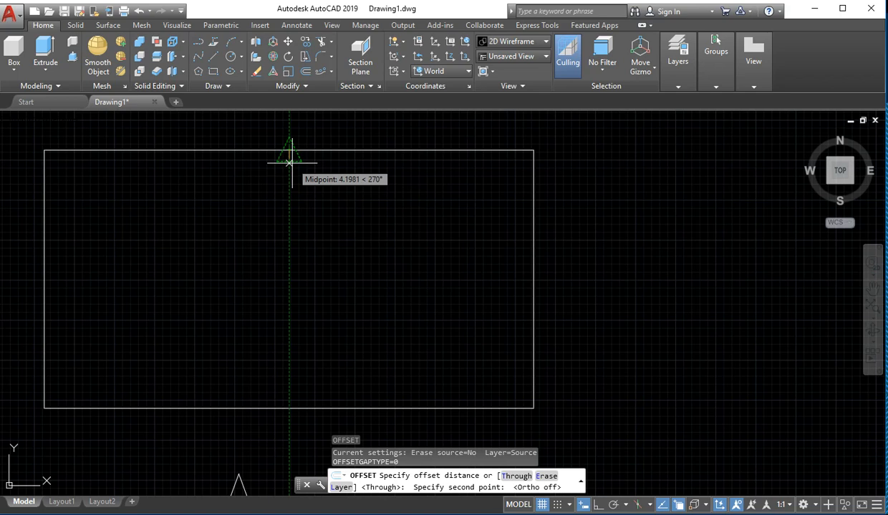
pyautogui.click(293, 211)
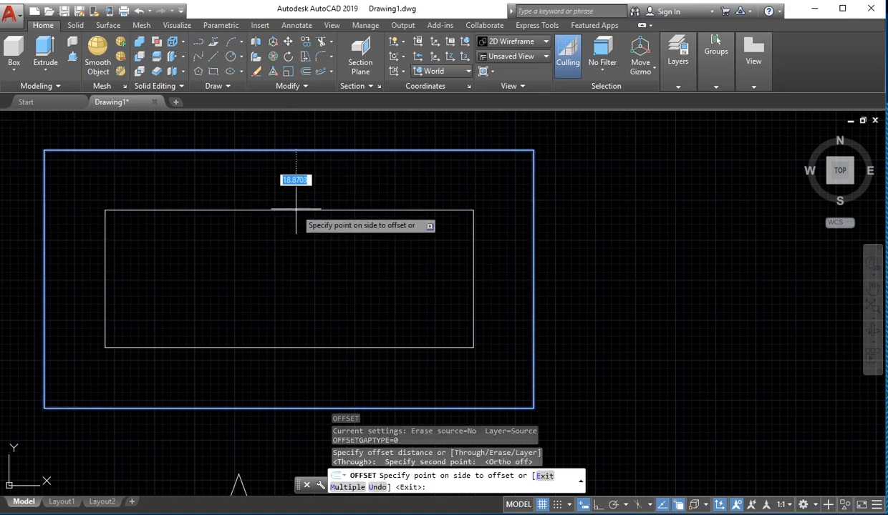
pyautogui.hotkey('ctrl', 'z')
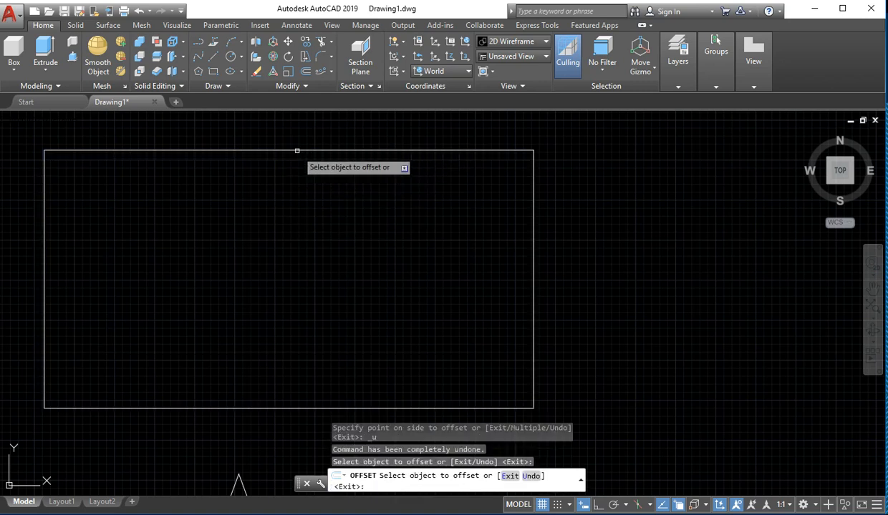
# Step: Try to offset the large rectangle inward with a distance of 20, and undo the offset copy
pyautogui.click(297, 151)
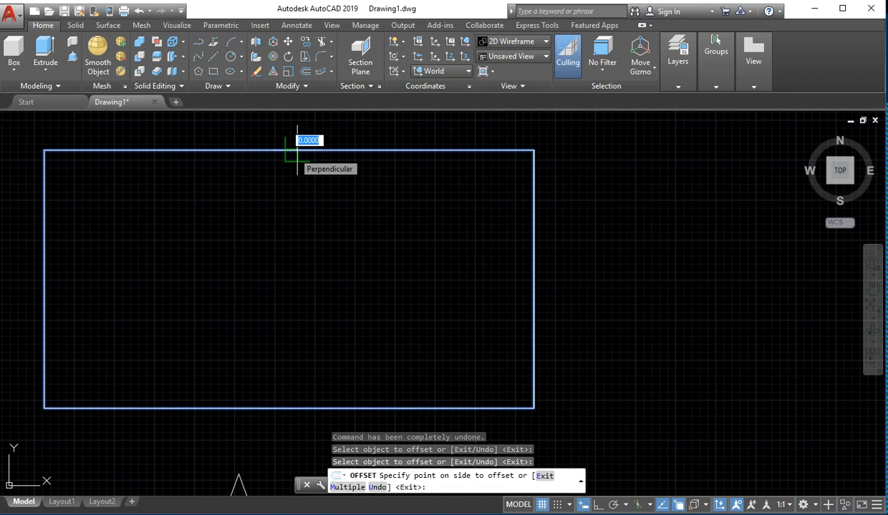
pyautogui.write('20')
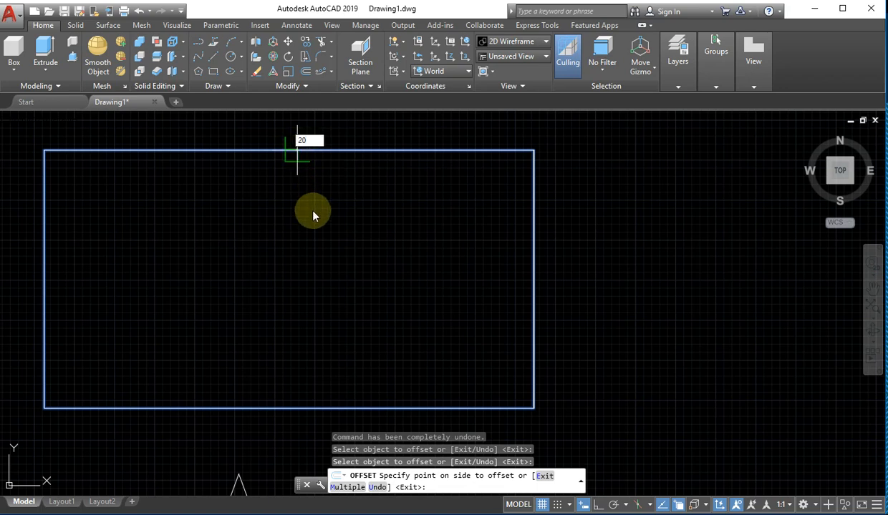
pyautogui.click(312, 215)
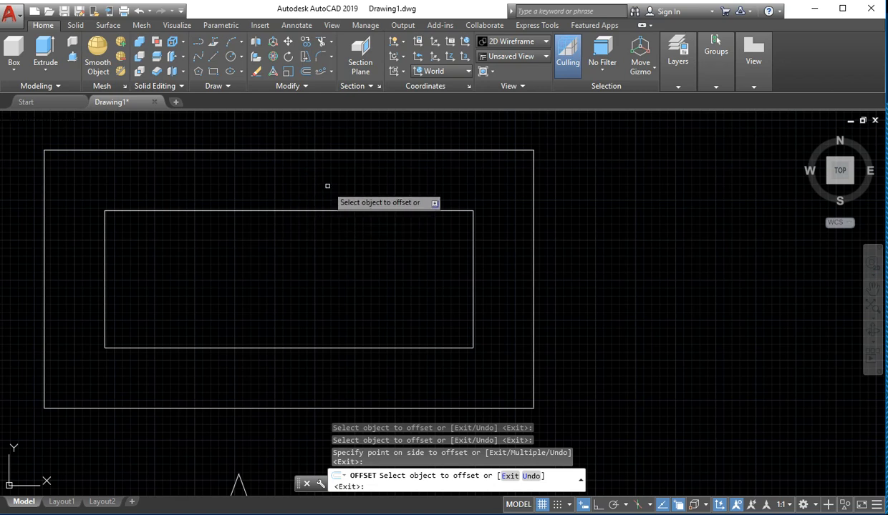
pyautogui.click(247, 229)
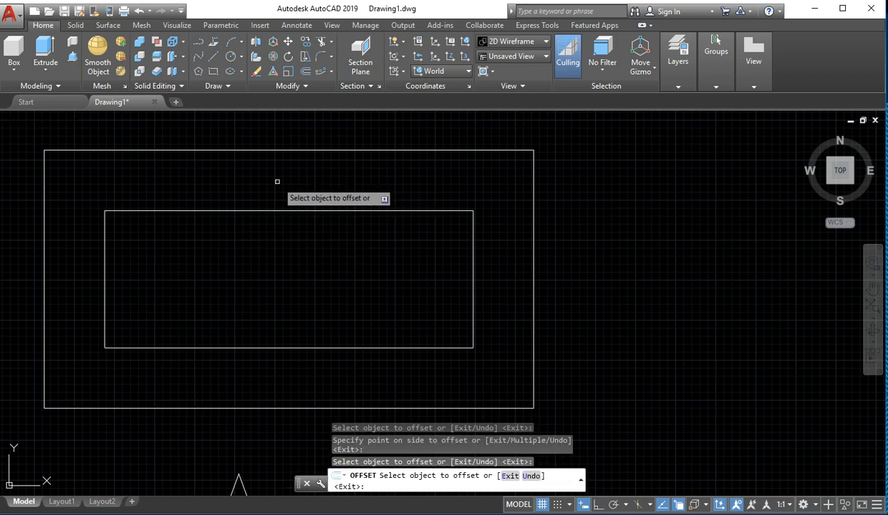
pyautogui.hotkey('ctrl', 'z')
pyautogui.hotkey('ctrl', 'z')
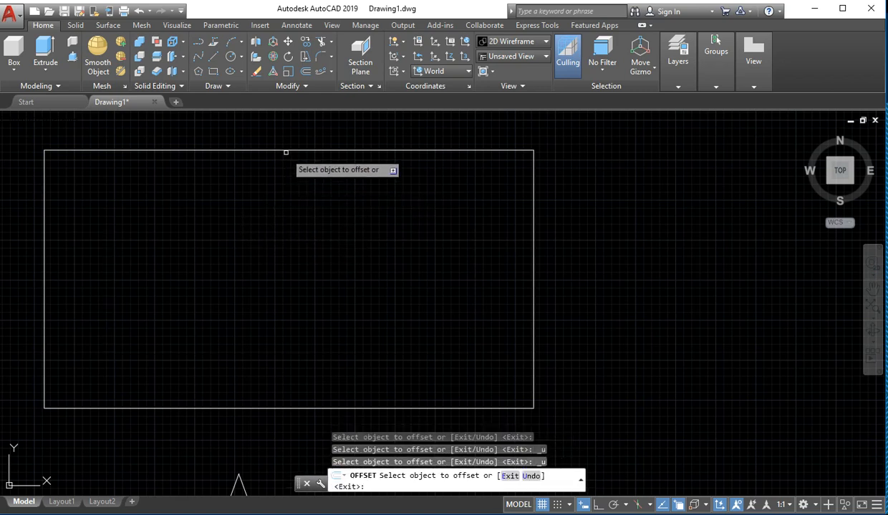
# Step: Offset the large rectangle inward by 10
pyautogui.click(285, 152)
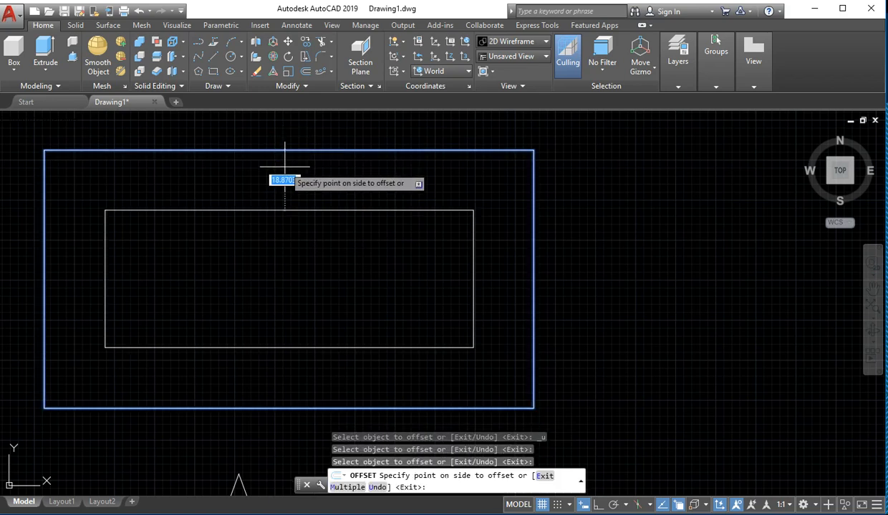
pyautogui.write('1')
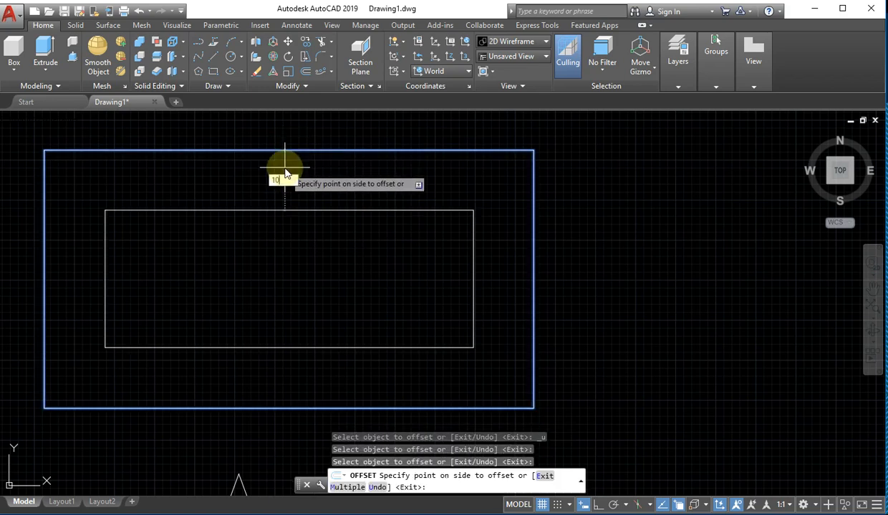
pyautogui.write('0')
pyautogui.press('Return')
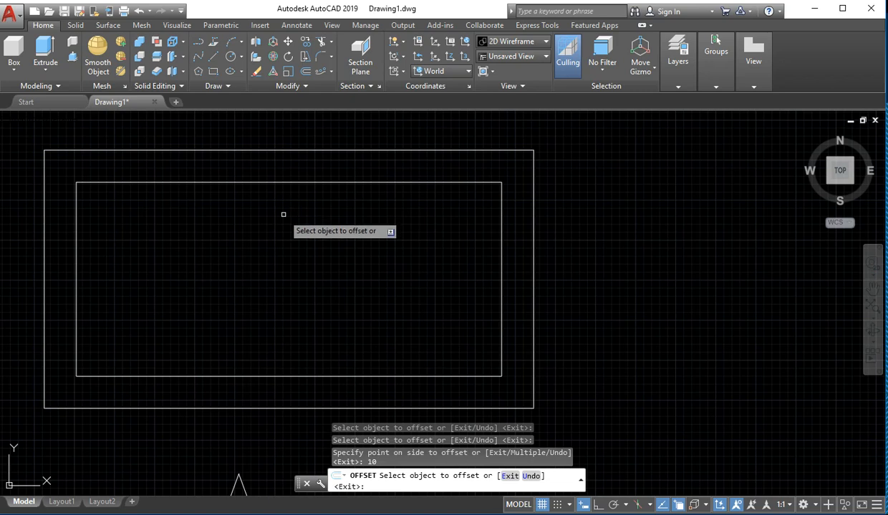
# Step: Undo the 10-unit inner copy of the large rectangle and offset the large rectangle inward by 3
pyautogui.click(310, 174)
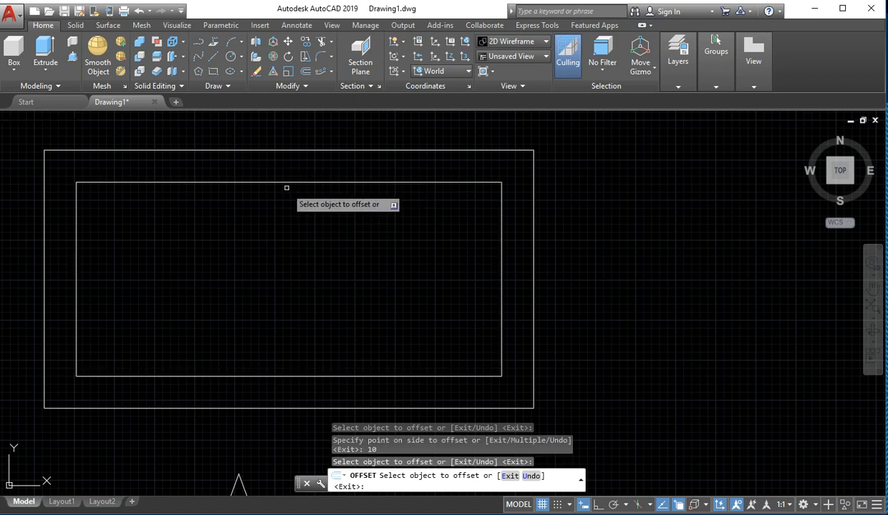
pyautogui.click(285, 182)
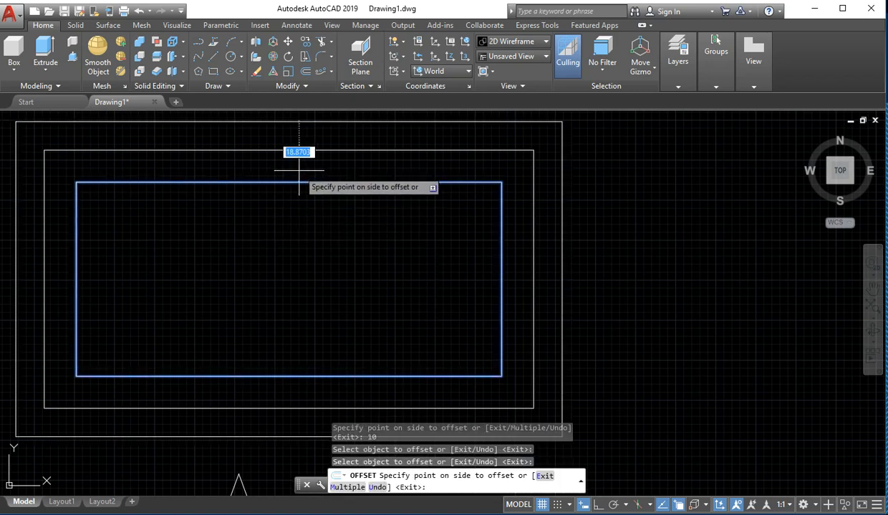
pyautogui.hotkey('ctrl', 'z')
pyautogui.hotkey('ctrl', 'z')
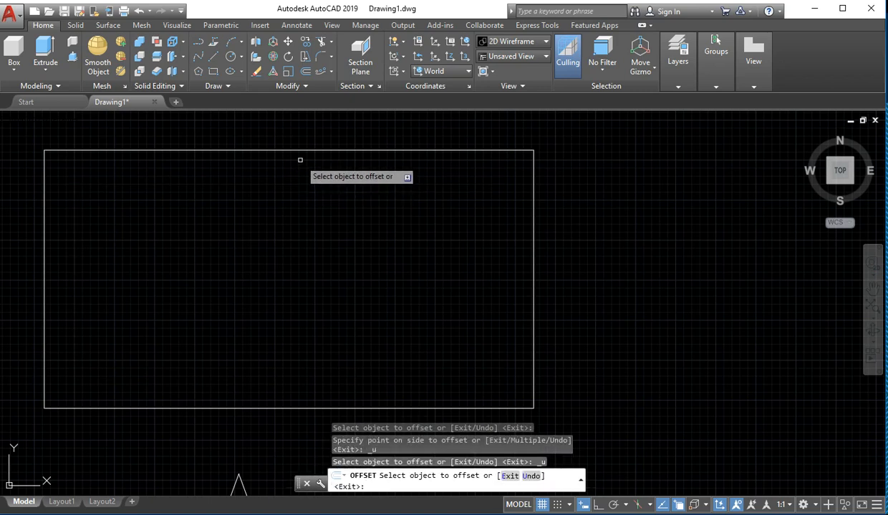
pyautogui.click(289, 148)
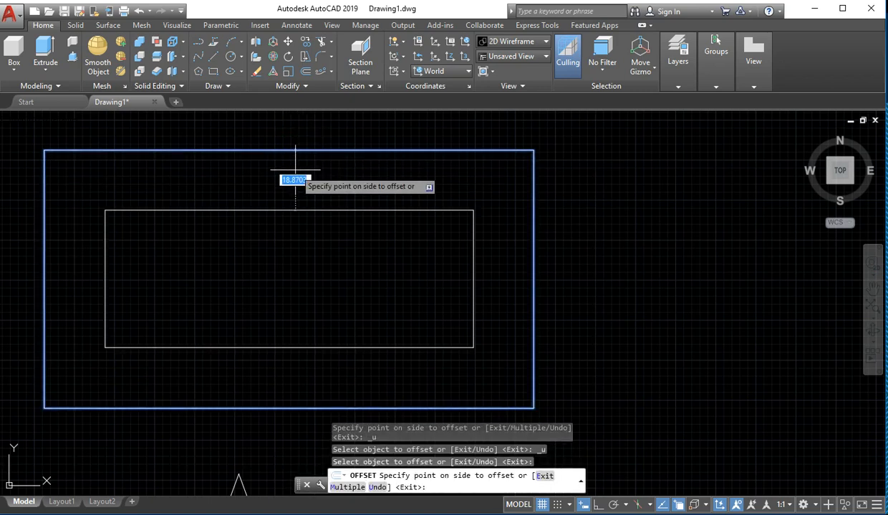
pyautogui.write('3')
pyautogui.press('Return')
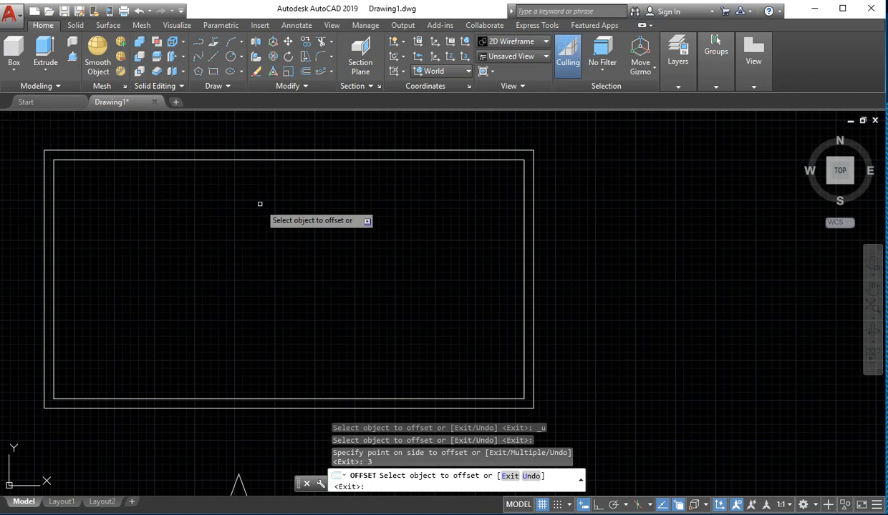
# Step: Offset the large original rectangle outward by 5, and offset the resulting outer rectangle outward by another 5
pyautogui.scroll(2, 256, 188)
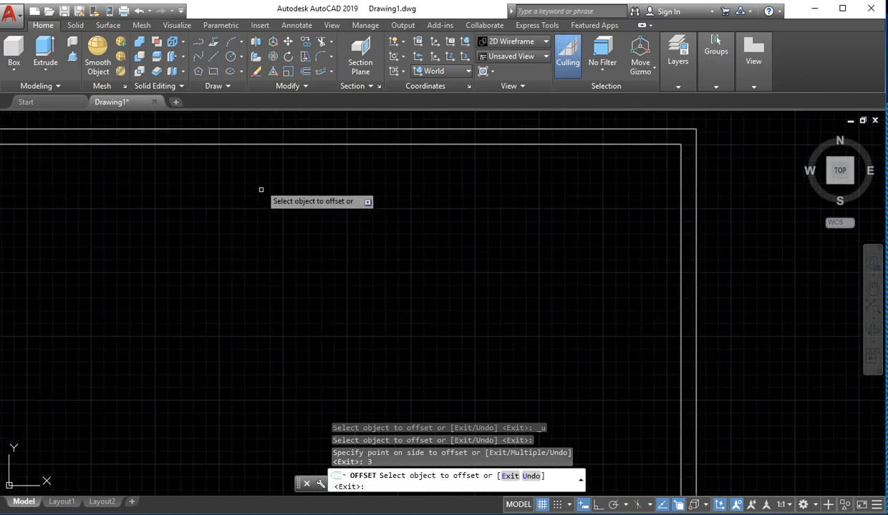
pyautogui.scroll(-4, 260, 190)
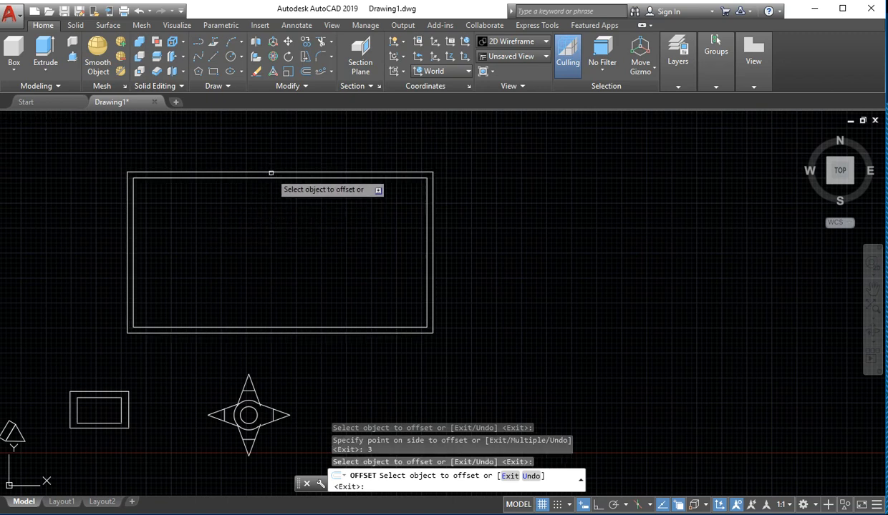
pyautogui.click(272, 170)
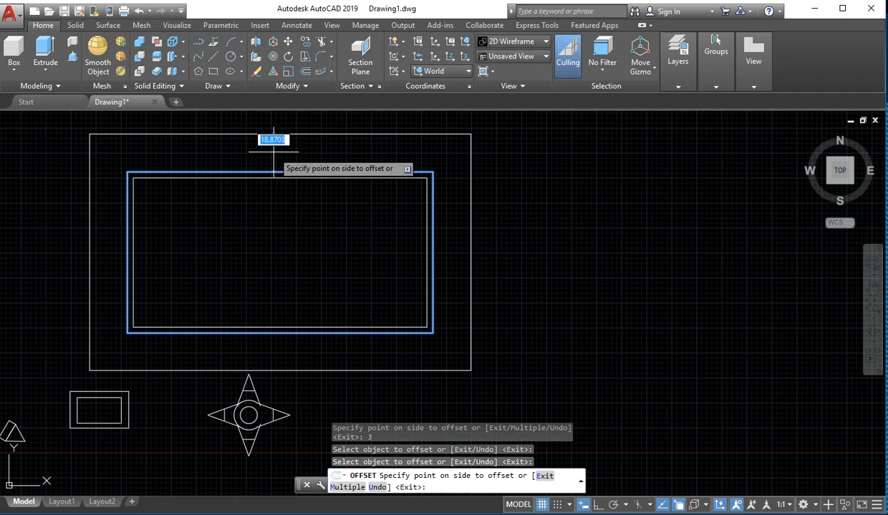
pyautogui.click(274, 158)
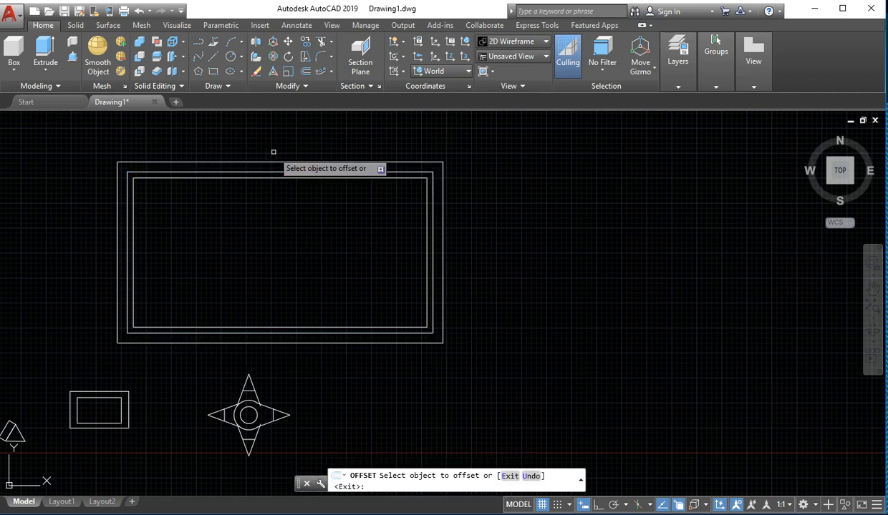
pyautogui.click(254, 164)
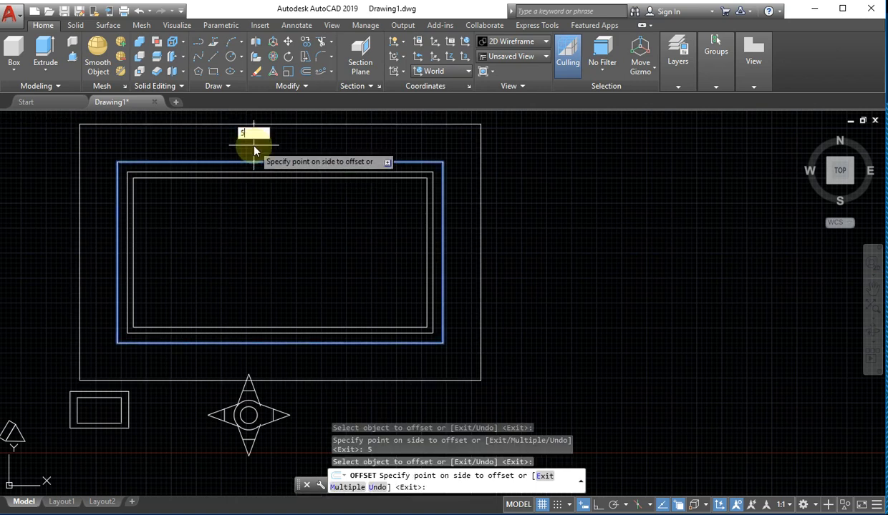
pyautogui.click(251, 140)
# Step: Offset the outermost rectangle outward and the innermost rectangle inward, both using the picked distance of about 18.87
pyautogui.click(245, 152)
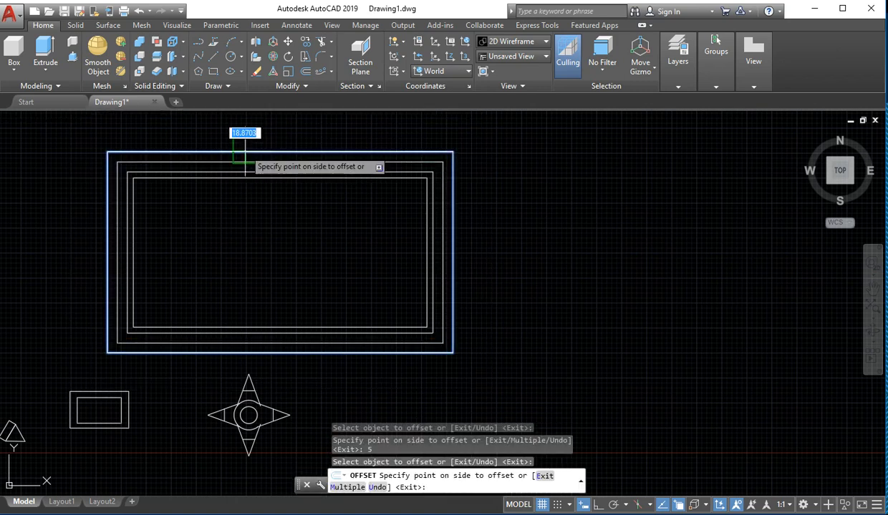
pyautogui.click(243, 137)
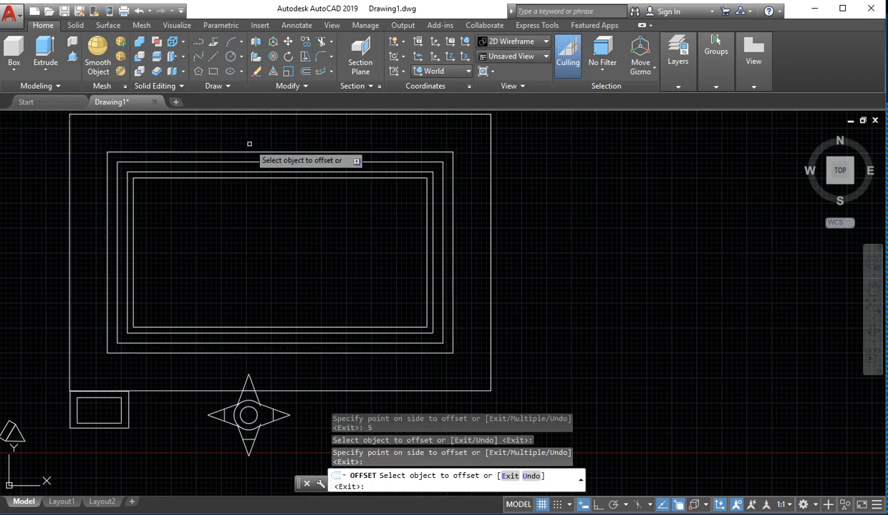
pyautogui.click(233, 177)
pyautogui.click(237, 194)
# Step: Offset the new smallest rectangle at the centre of the nest inward by 3
pyautogui.click(237, 215)
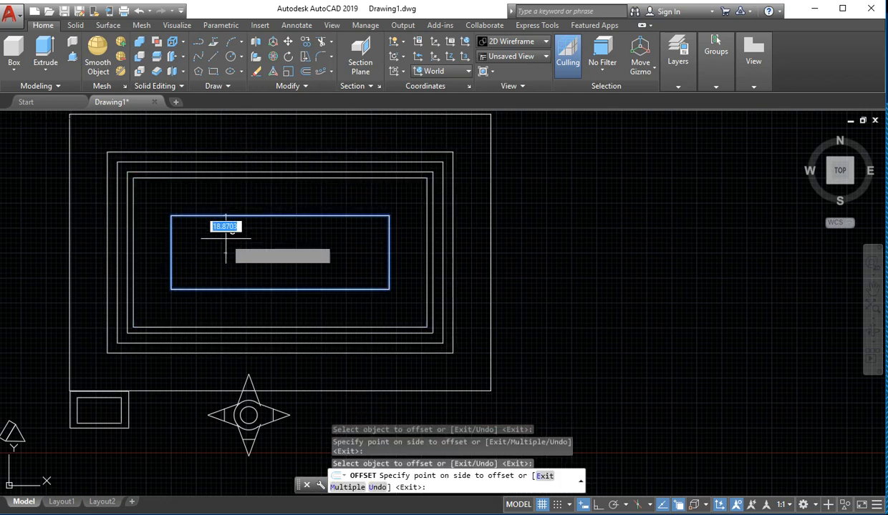
pyautogui.click(230, 246)
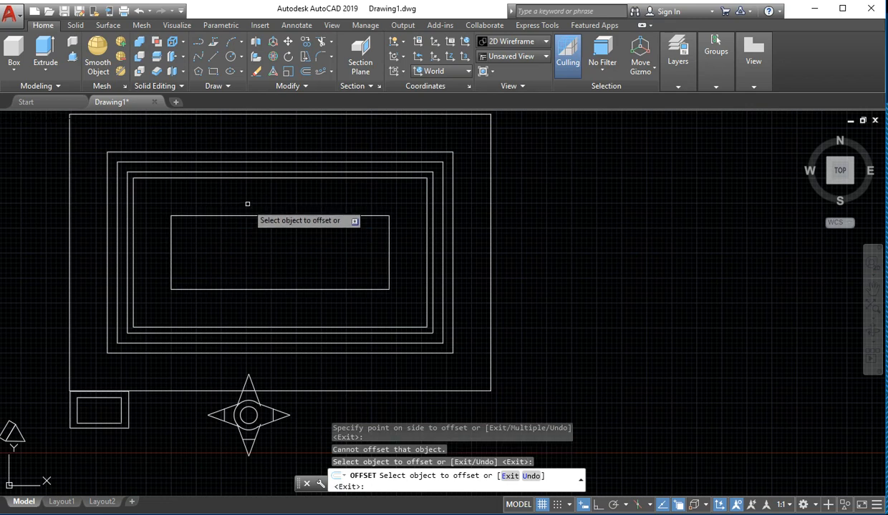
pyautogui.click(240, 216)
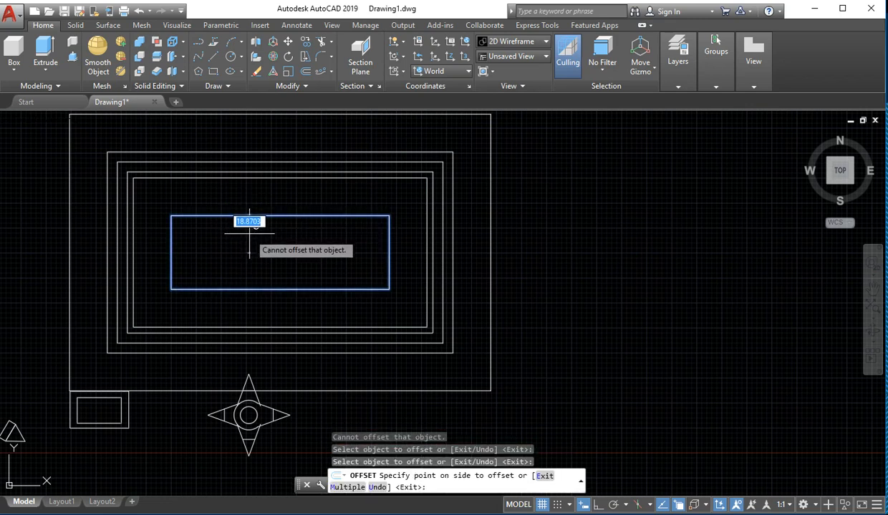
pyautogui.write('3')
pyautogui.press('Return')
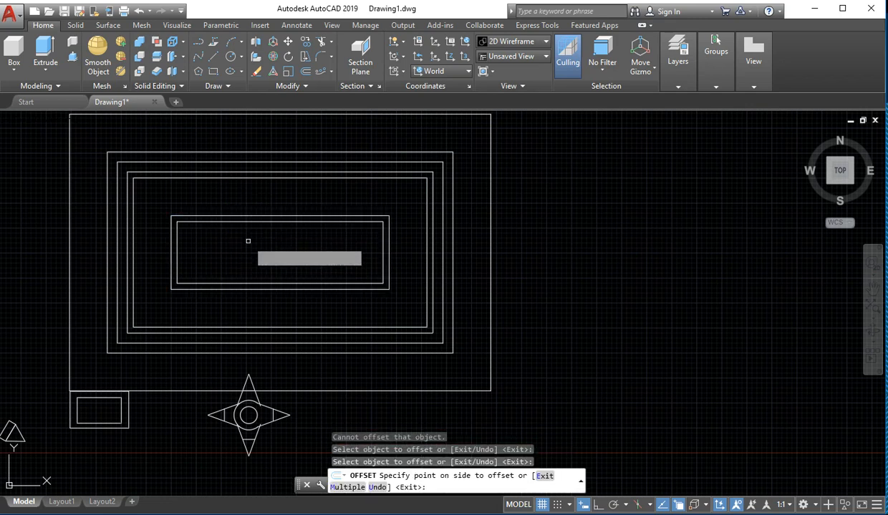
# Step: Draw a large freehand circle to the right of the nested rectangles, overlapping their right-hand edges
pyautogui.scroll(-3, 237, 254)
pyautogui.scroll(6, 200, 248)
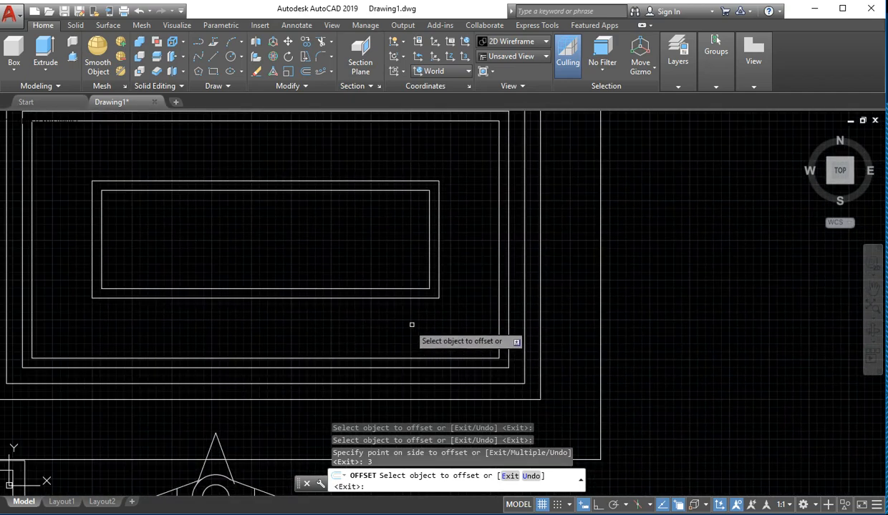
pyautogui.scroll(-4, 428, 302)
pyautogui.moveTo(445, 304)
pyautogui.mouseDown(button='middle')
pyautogui.moveTo(251, 300)
pyautogui.moveTo(162, 319)
pyautogui.mouseUp(button='middle')
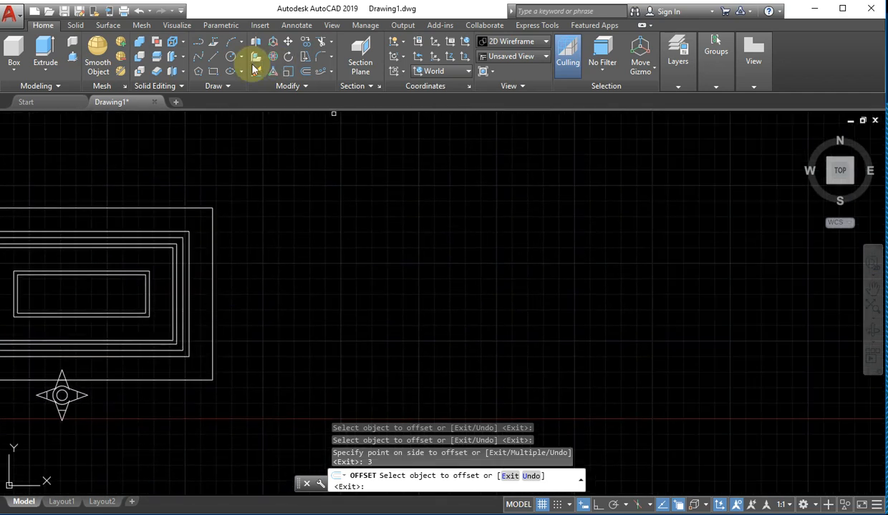
pyautogui.click(231, 56)
pyautogui.click(290, 262)
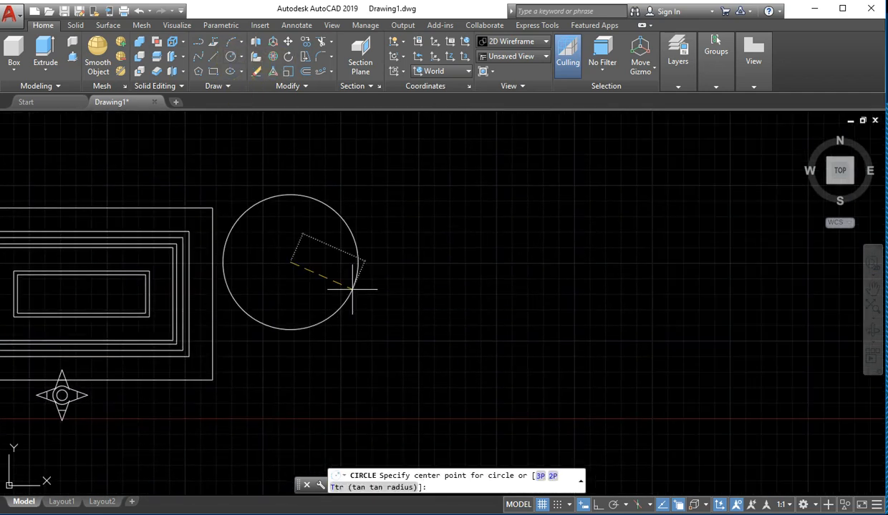
pyautogui.click(389, 331)
# Step: Start the Offset command with a distance of 10 and offset the large circle inward
pyautogui.write('o')
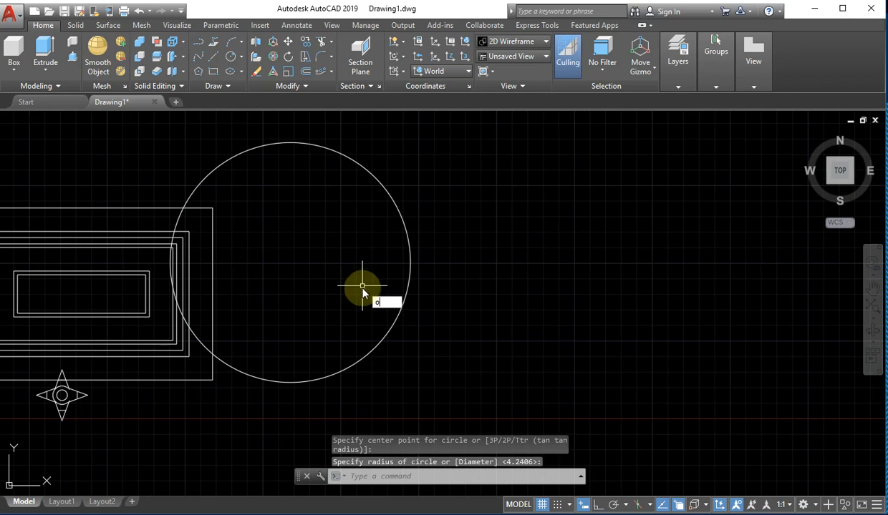
pyautogui.press('Return')
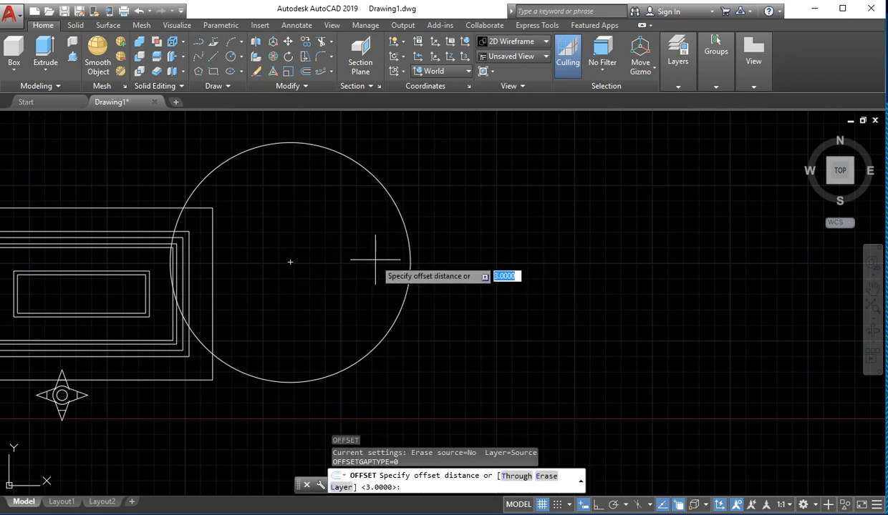
pyautogui.click(408, 263)
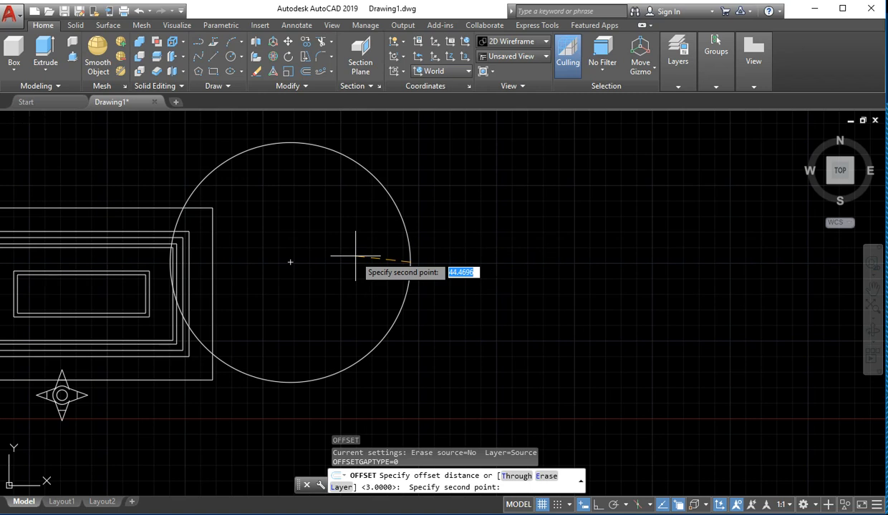
pyautogui.write('10')
pyautogui.press('Return')
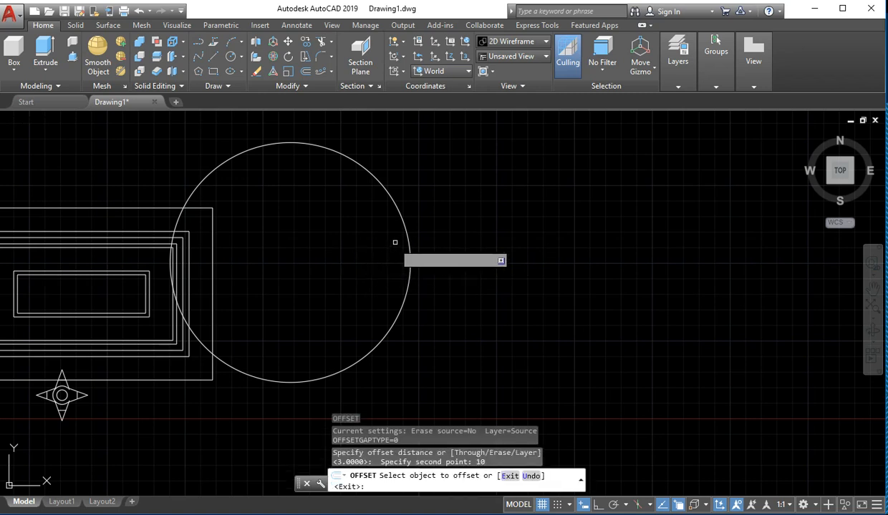
pyautogui.click(403, 223)
pyautogui.click(343, 239)
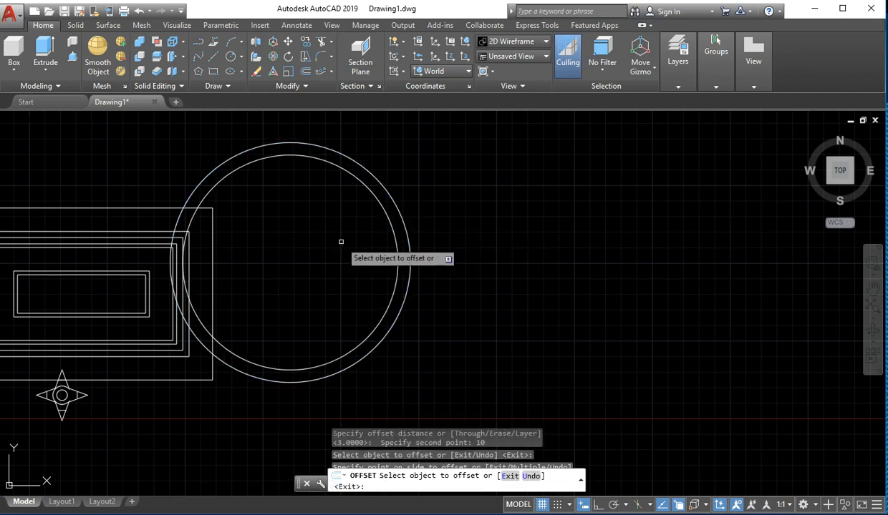
# Step: Offset each new innermost circle inward by the same distance of 10, adding six more concentric circles
pyautogui.click(392, 231)
pyautogui.click(360, 233)
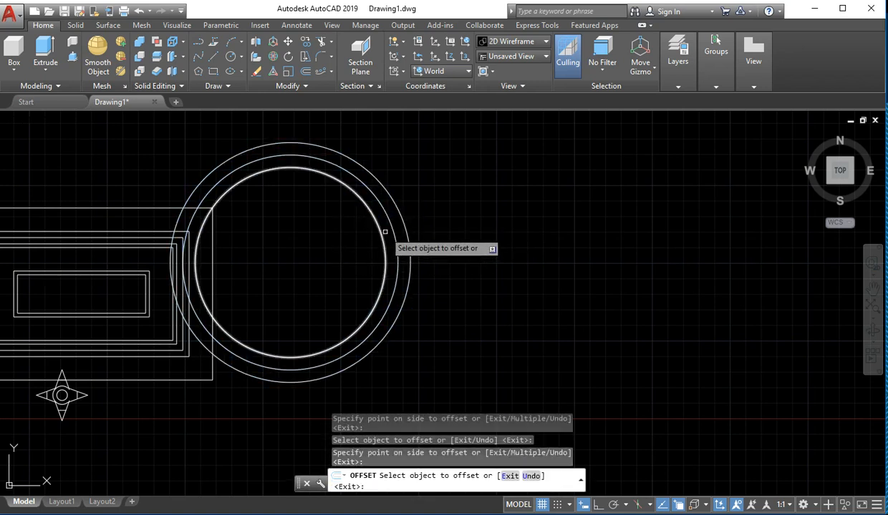
pyautogui.click(381, 233)
pyautogui.click(367, 237)
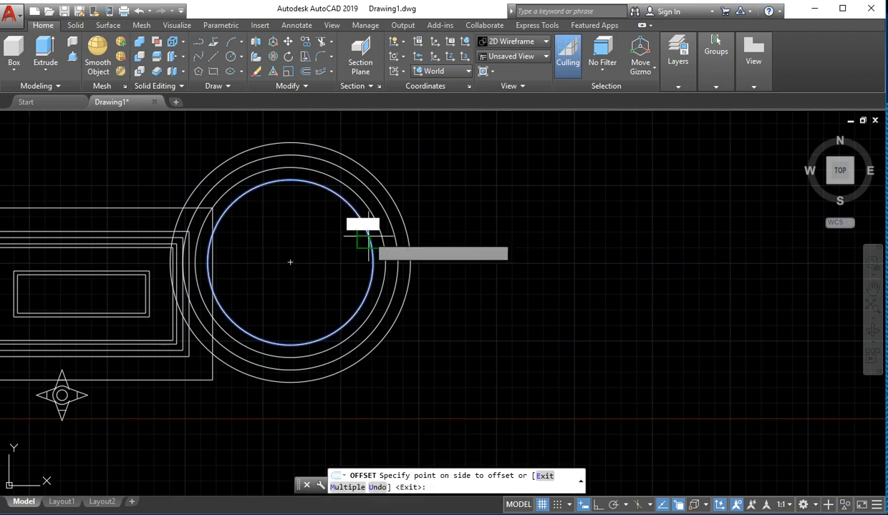
pyautogui.click(344, 251)
pyautogui.click(356, 235)
pyautogui.click(328, 238)
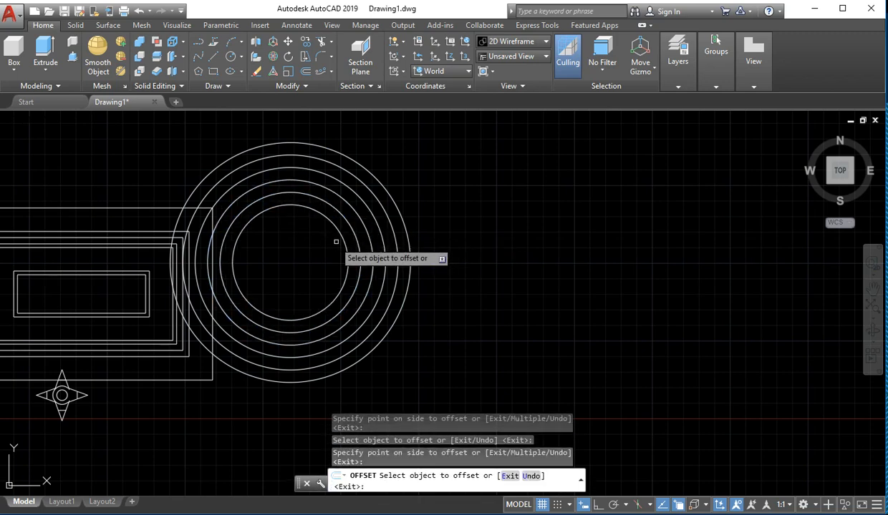
pyautogui.click(328, 227)
pyautogui.click(328, 240)
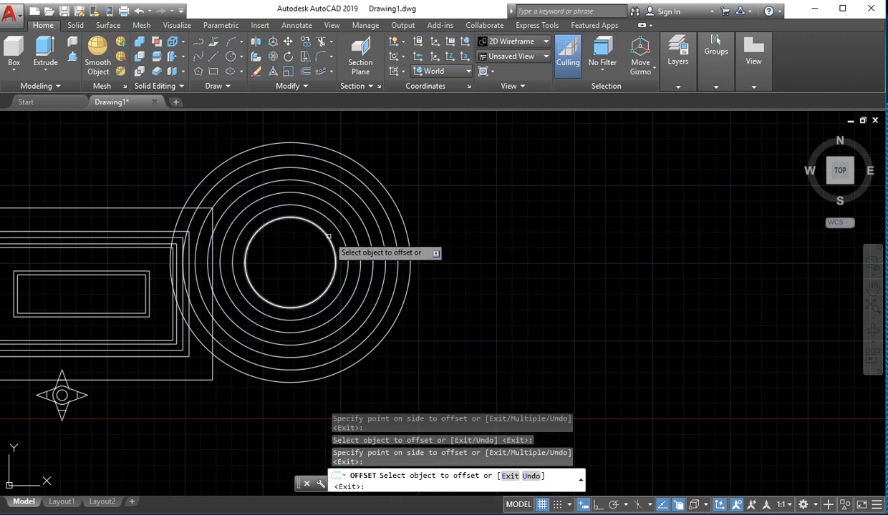
pyautogui.click(318, 230)
pyautogui.click(312, 267)
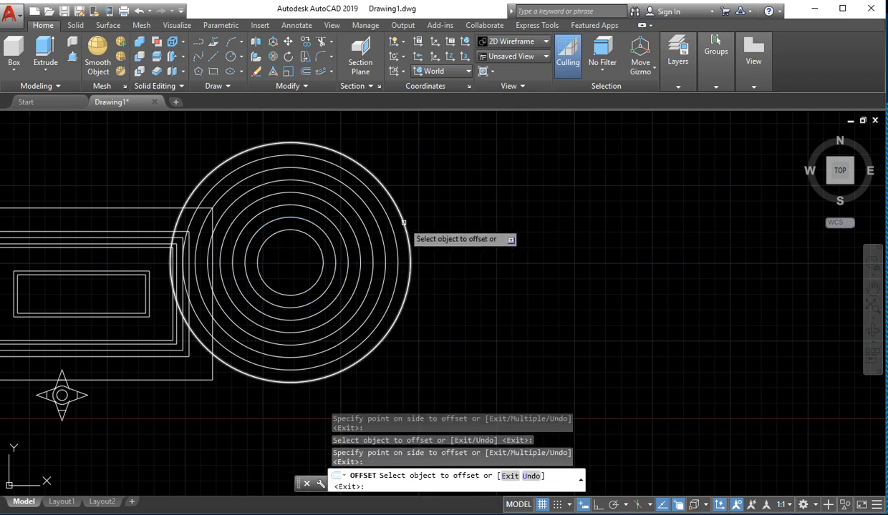
# Step: Offset the outermost circle outward twice in succession at the same distance of 10
pyautogui.click(396, 209)
pyautogui.click(442, 214)
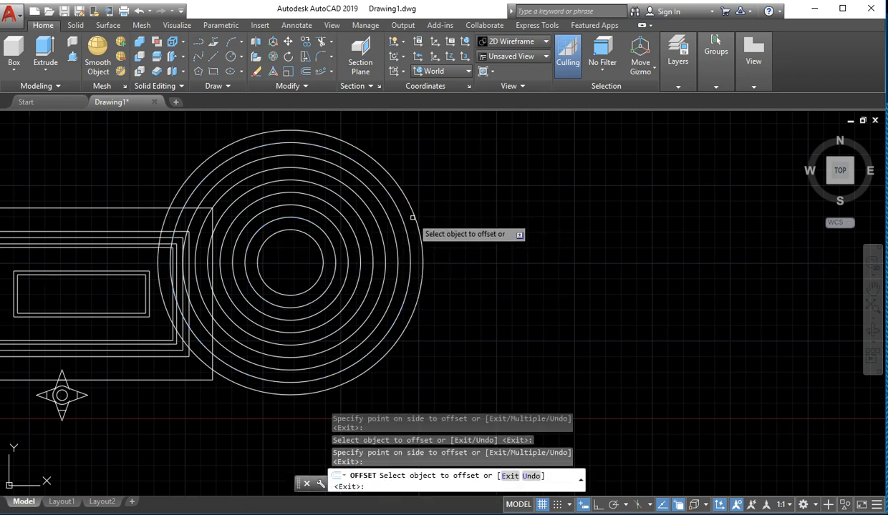
pyautogui.click(412, 214)
pyautogui.click(441, 214)
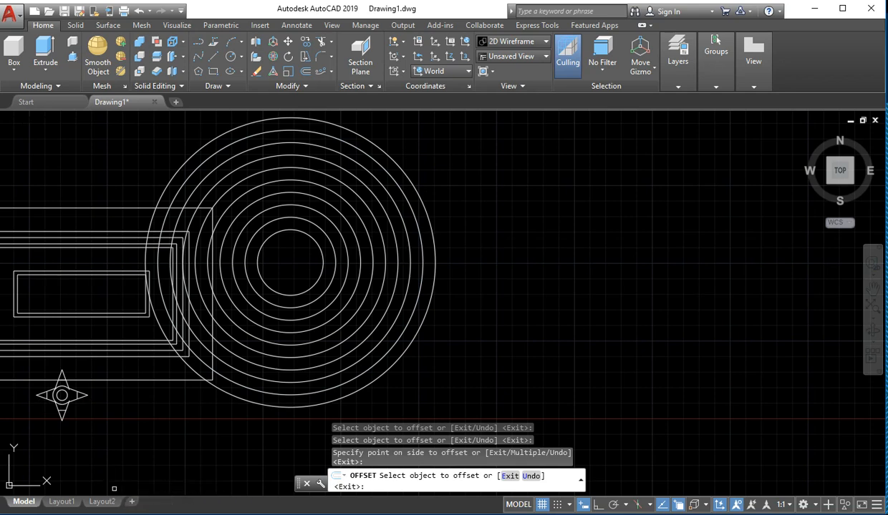
pyautogui.moveTo(189, 510)
pyautogui.click(190, 473)
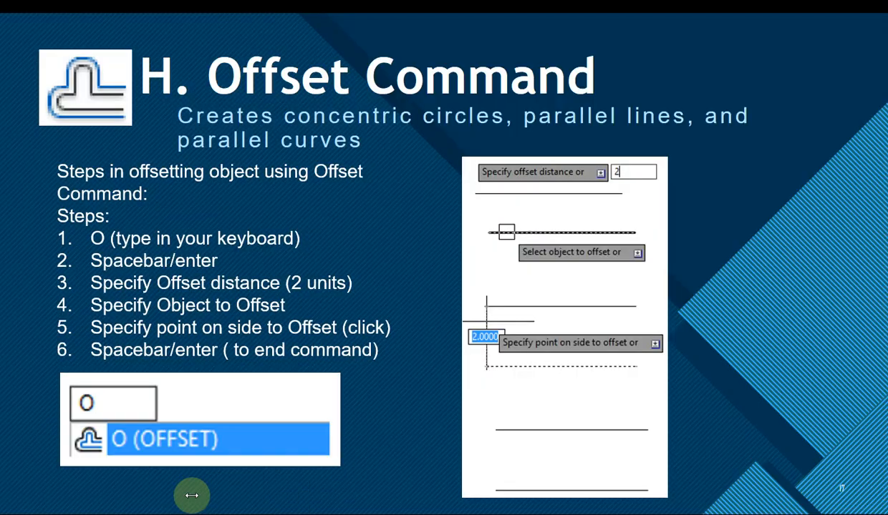
pyautogui.click(30, 502)
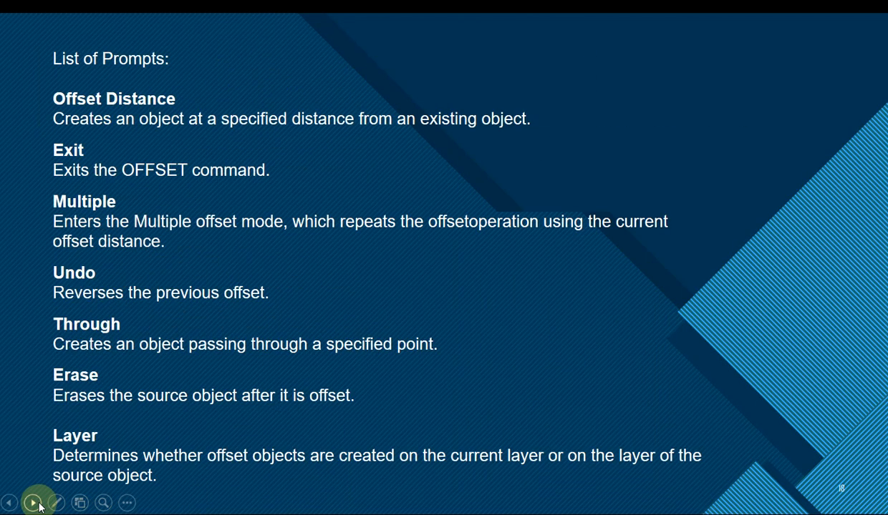
pyautogui.click(36, 505)
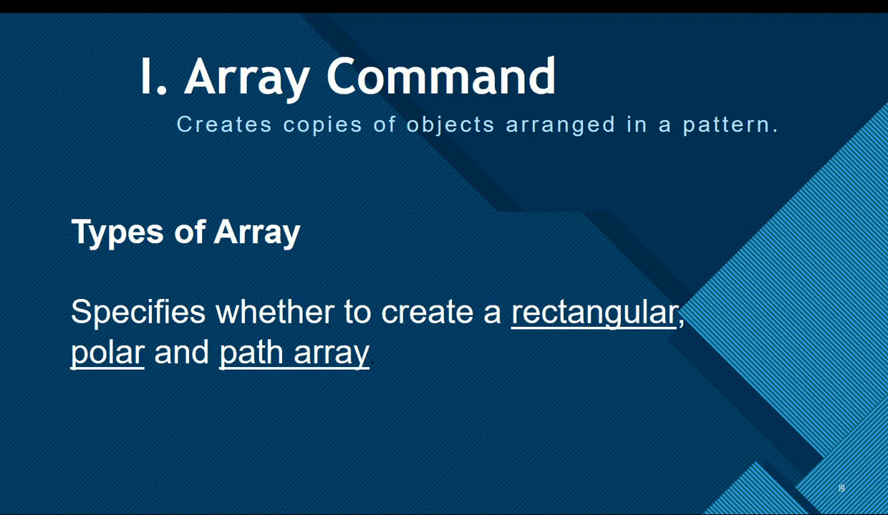
pyautogui.click(149, 458)
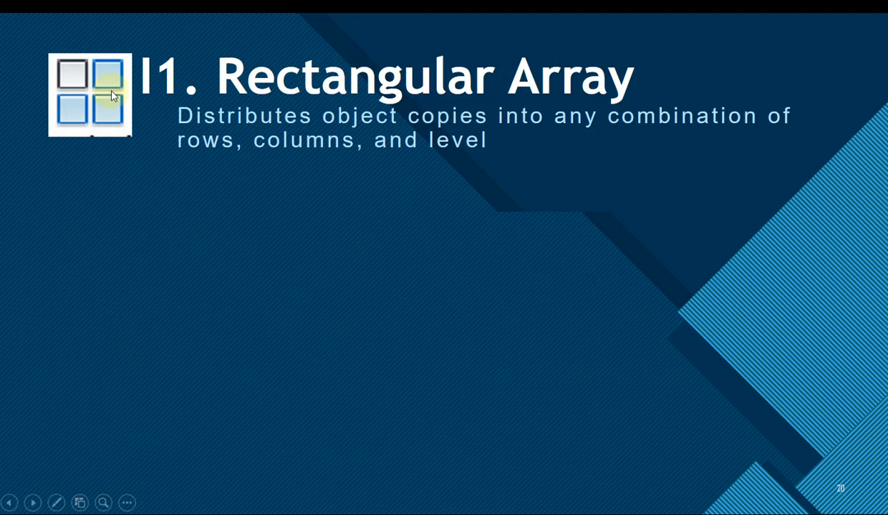
pyautogui.click(176, 288)
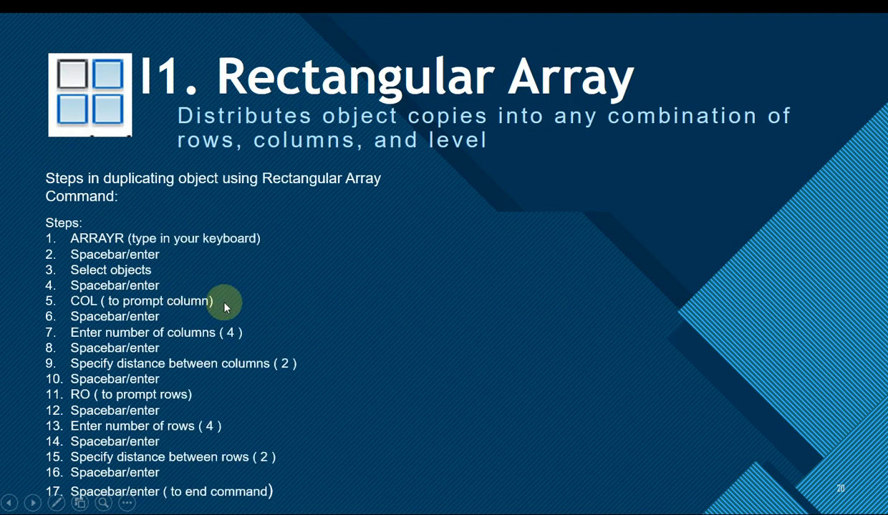
pyautogui.click(247, 307)
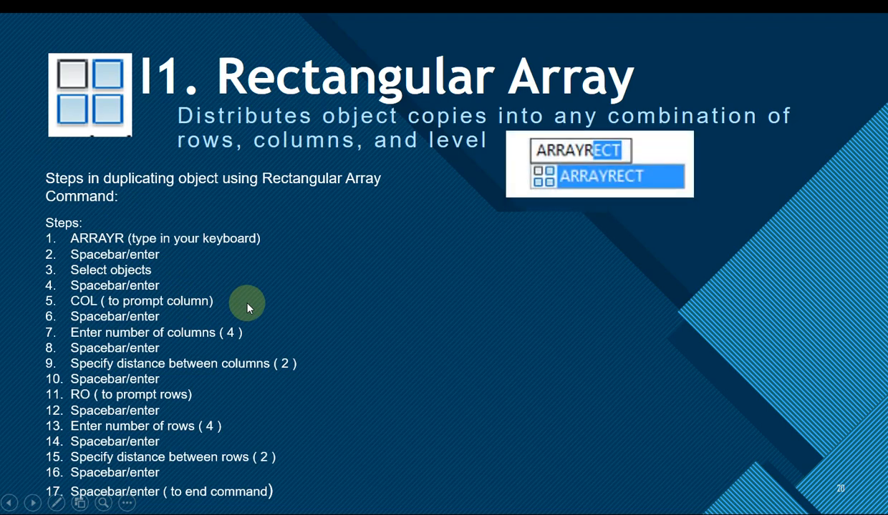
pyautogui.click(247, 307)
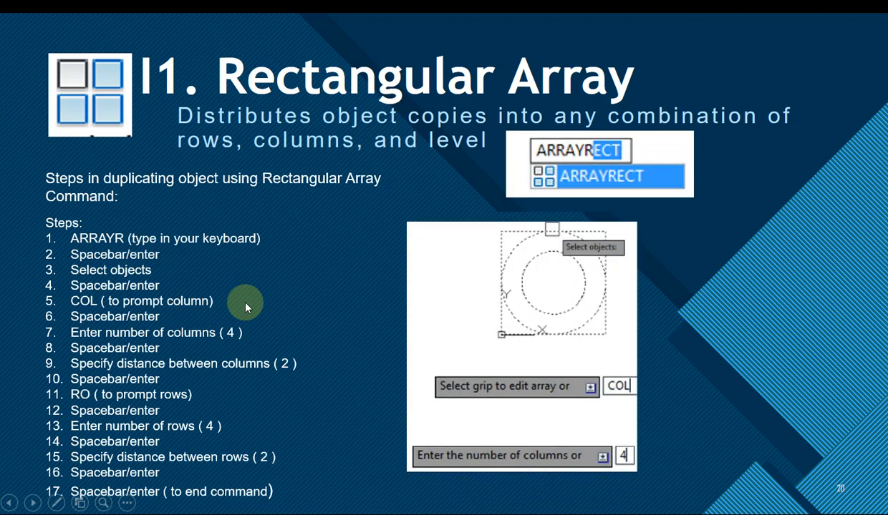
pyautogui.click(245, 307)
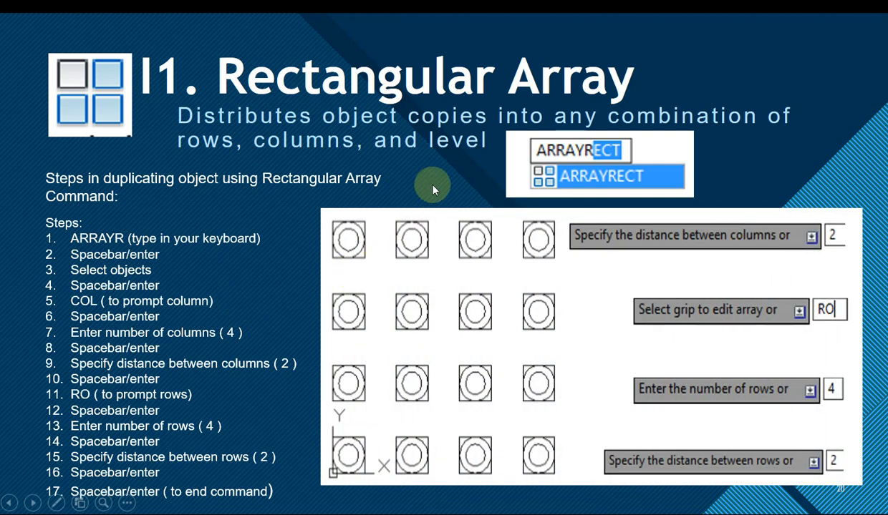
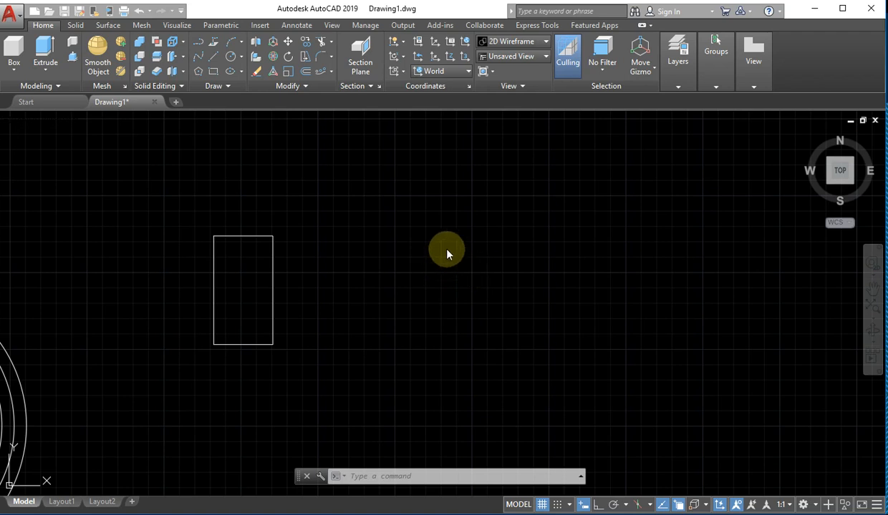
# Step: Create a rectangular array of the tall rectangle with the ARRAYRECT command
pyautogui.write('ARR')
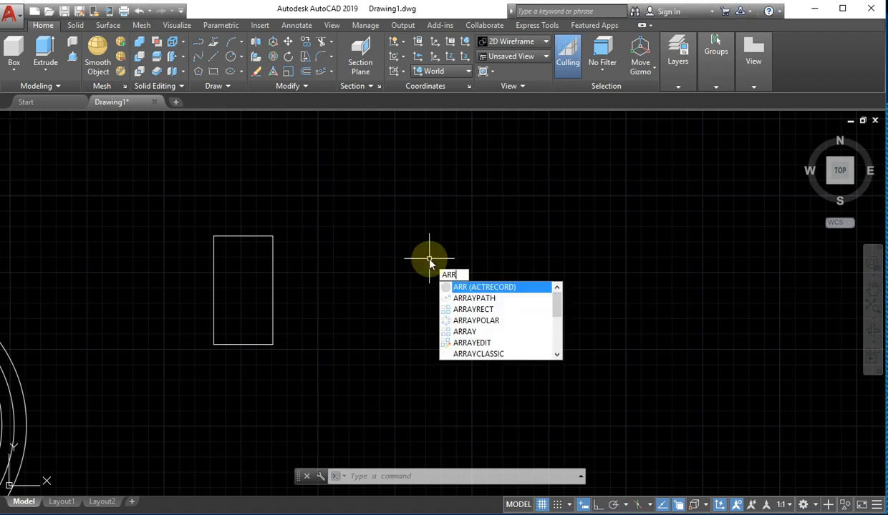
pyautogui.write('AYRECT')
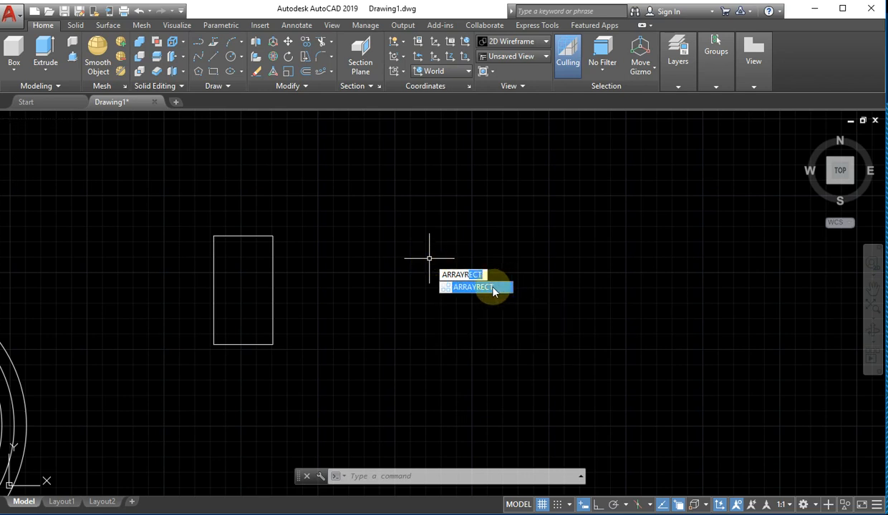
pyautogui.click(492, 287)
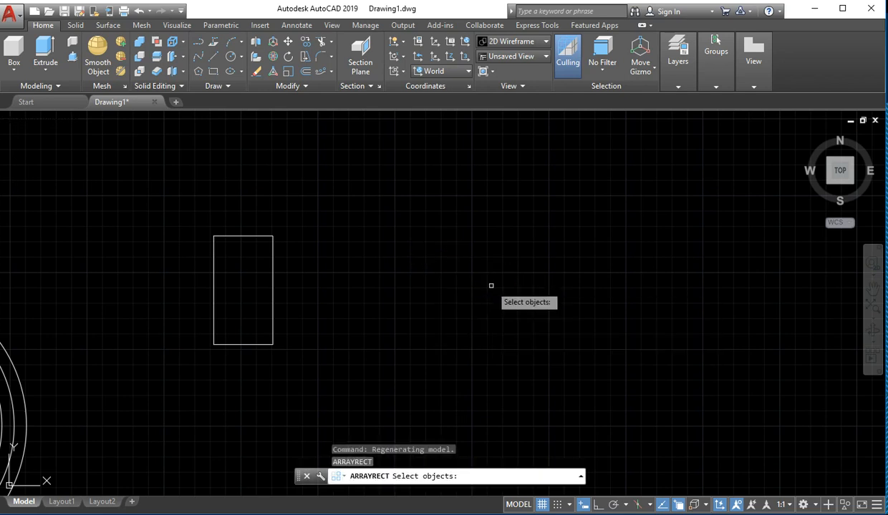
pyautogui.click(272, 260)
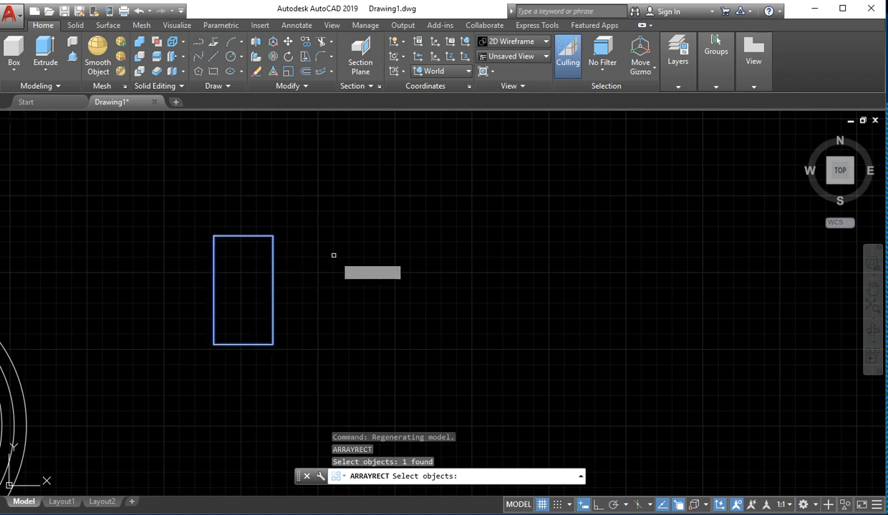
pyautogui.press('Return')
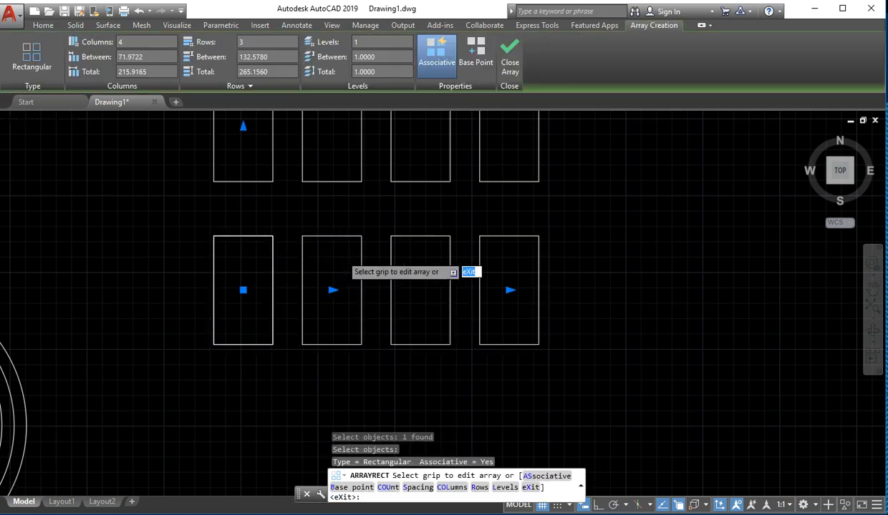
# Step: Set the rectangular array's column count to 2
pyautogui.scroll(3, 343, 254)
pyautogui.scroll(-3, 343, 253)
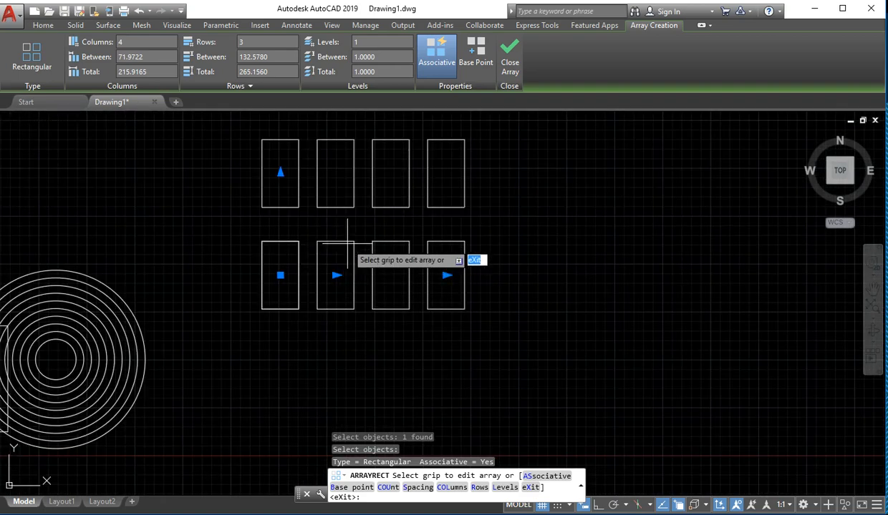
pyautogui.scroll(2, 348, 244)
pyautogui.scroll(-4, 362, 232)
pyautogui.scroll(2, 322, 279)
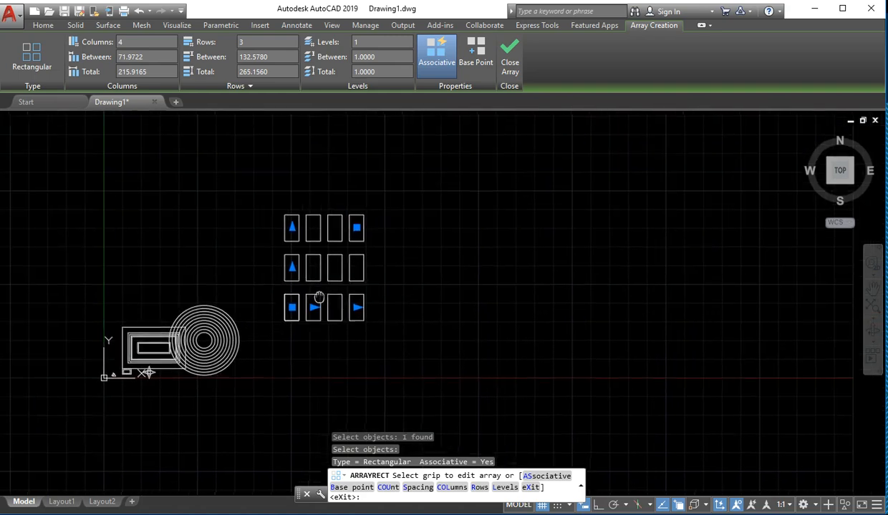
pyautogui.scroll(4, 334, 269)
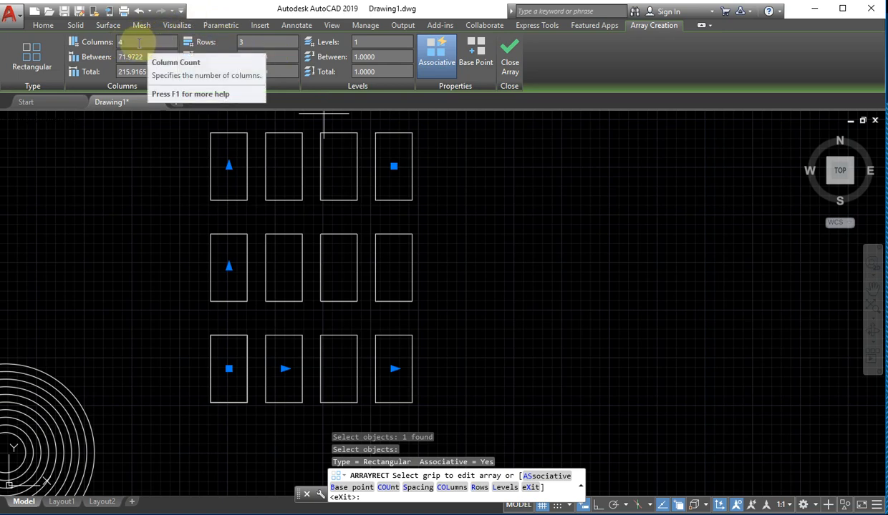
pyautogui.click(139, 43)
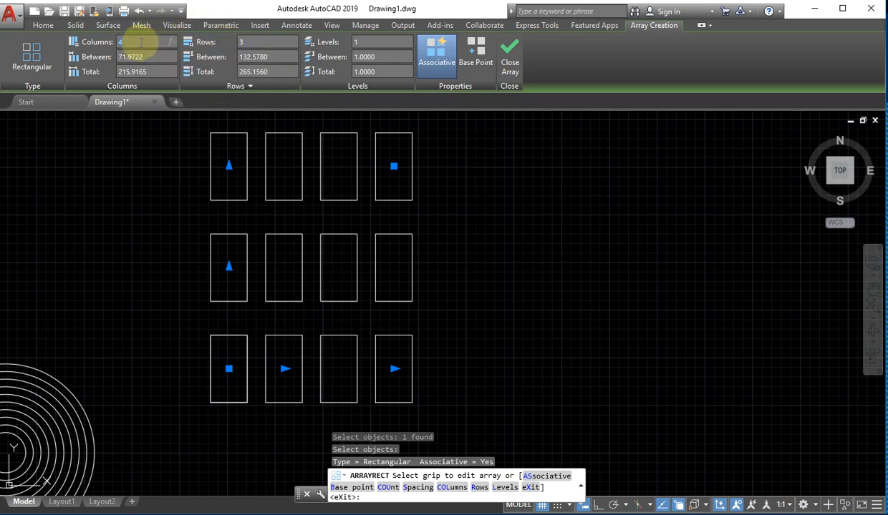
pyautogui.write('2')
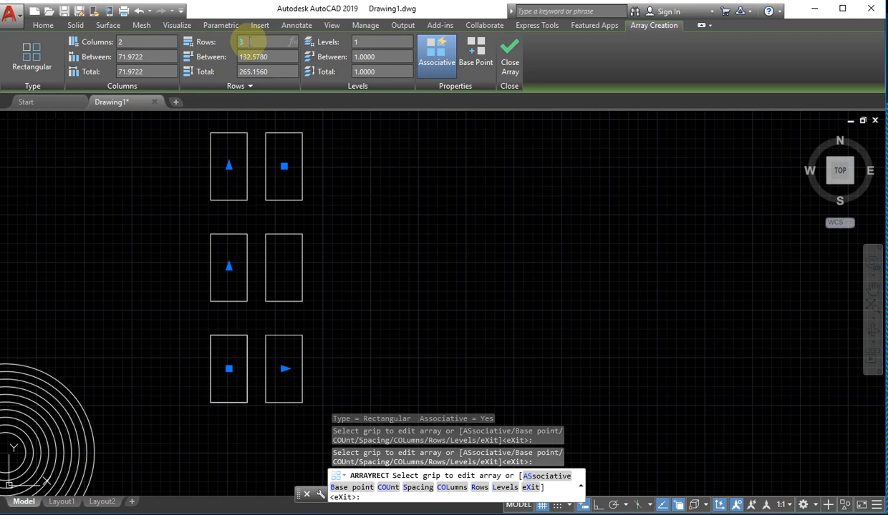
# Step: Set the rectangular array to 2 rows and 4 columns
pyautogui.write('2')
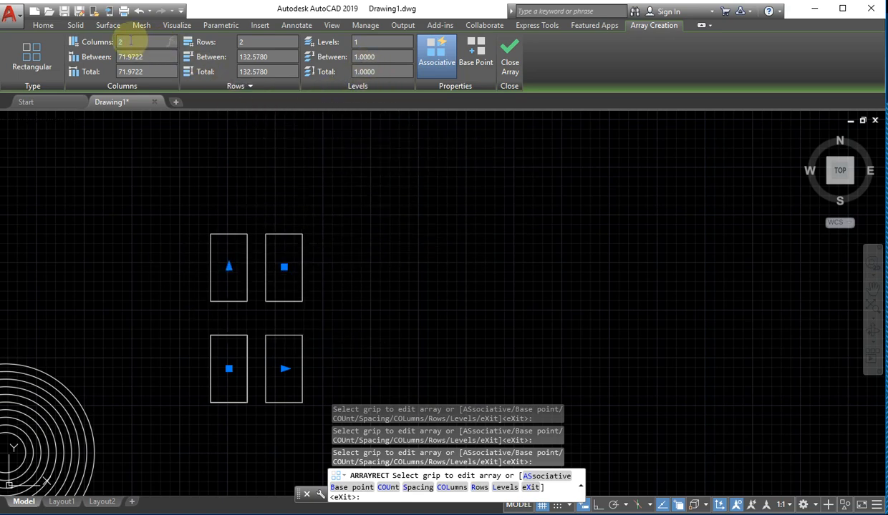
pyautogui.write('4')
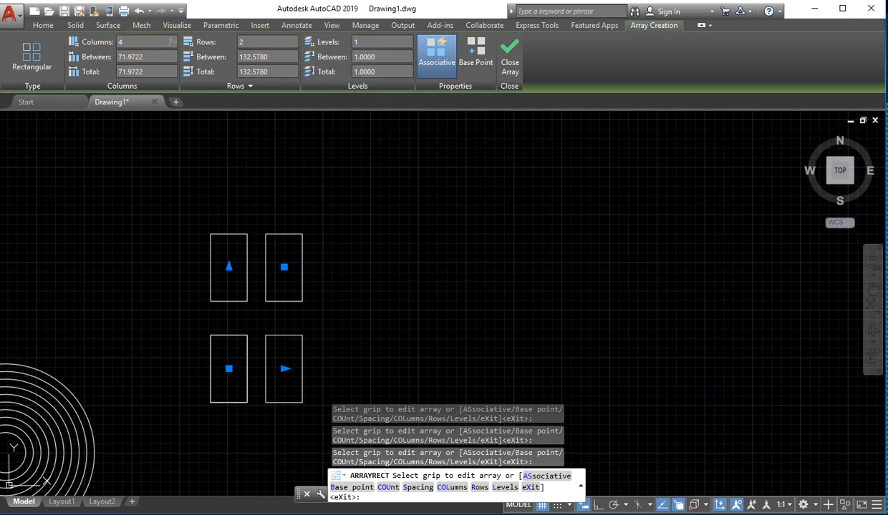
pyautogui.press('Return')
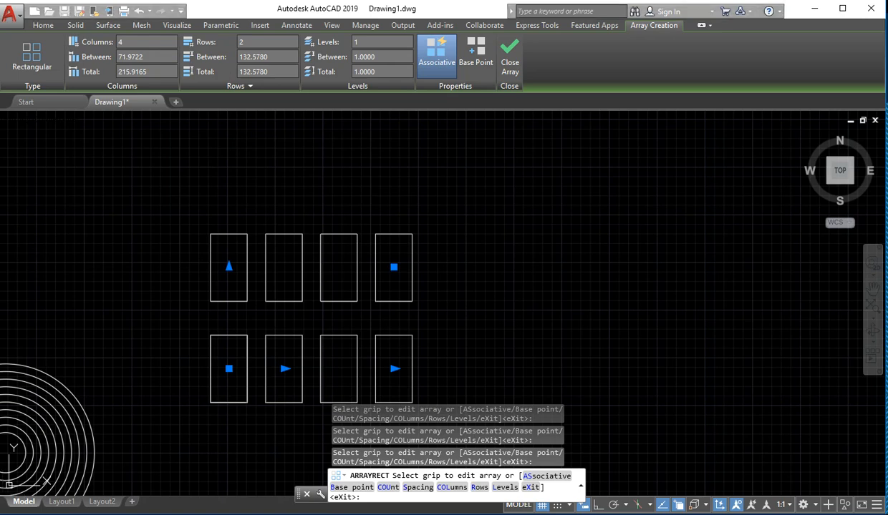
pyautogui.click(207, 481)
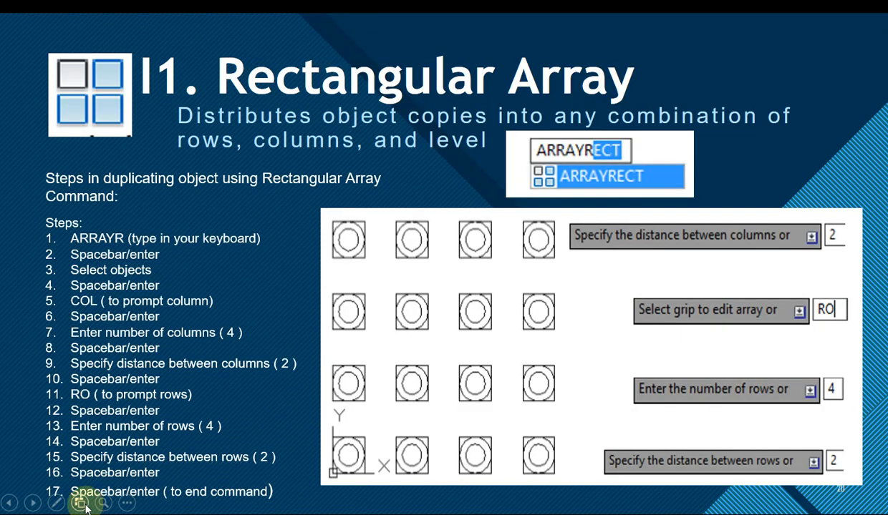
pyautogui.click(32, 504)
pyautogui.click(32, 503)
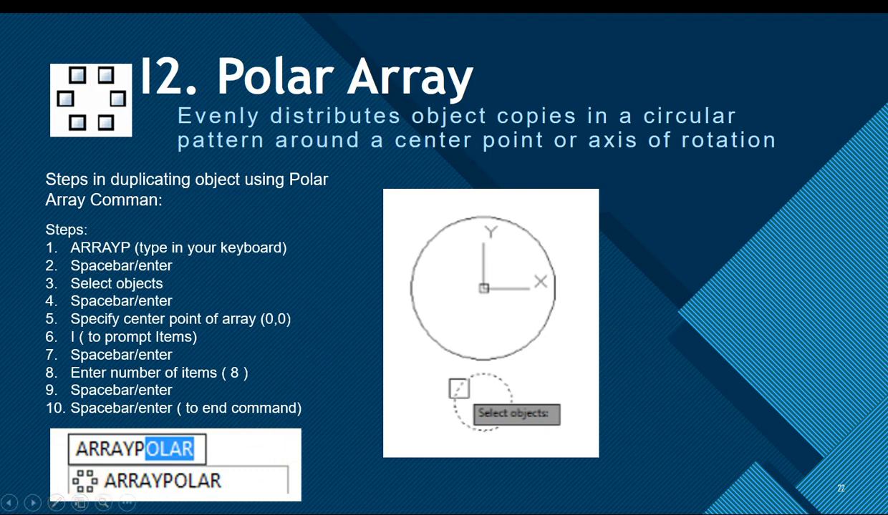
pyautogui.hotkey('alt', 'Tab')
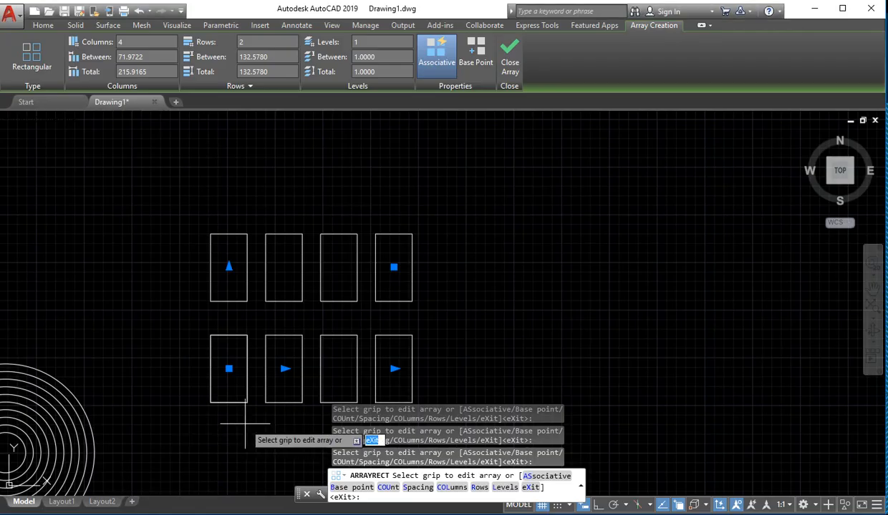
# Step: Draw a large freehand circle in the empty area to the right of the rectangle array
pyautogui.scroll(-3, 637, 277)
pyautogui.moveTo(634, 287); pyautogui.dragTo(331, 327, button='middle')
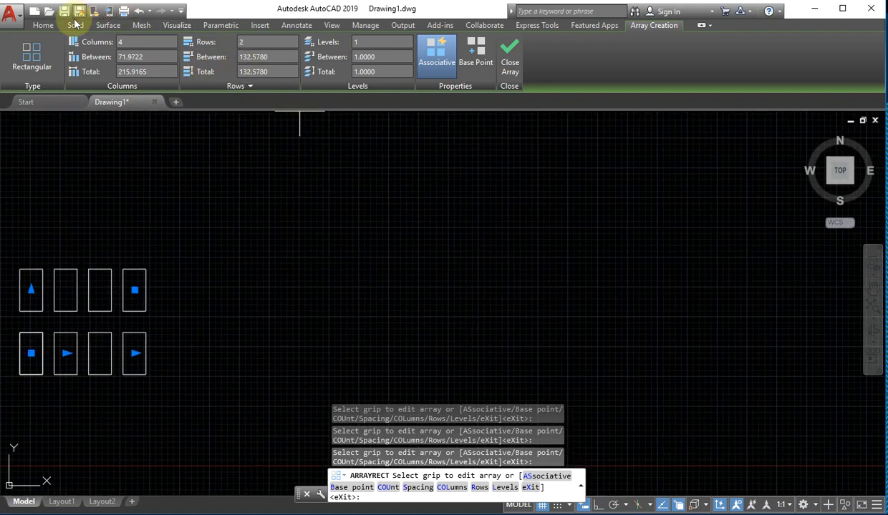
pyautogui.click(41, 24)
pyautogui.click(230, 56)
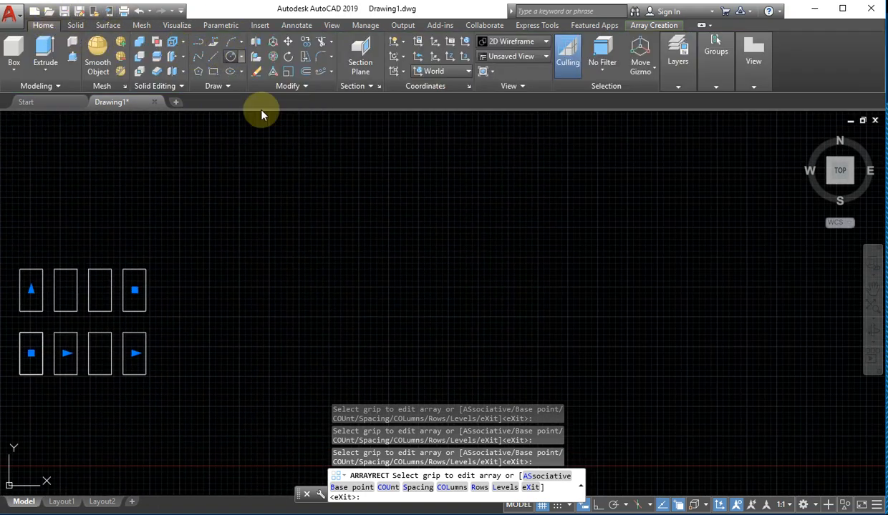
pyautogui.click(276, 312)
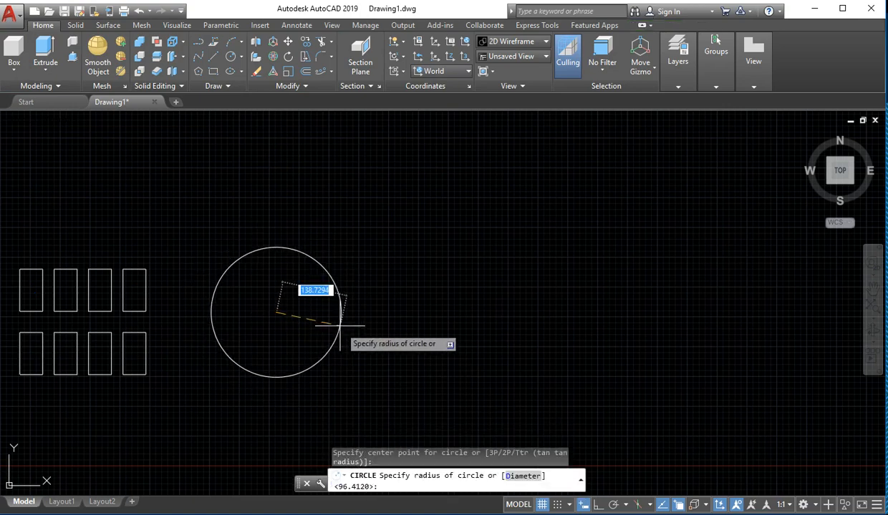
pyautogui.click(323, 309)
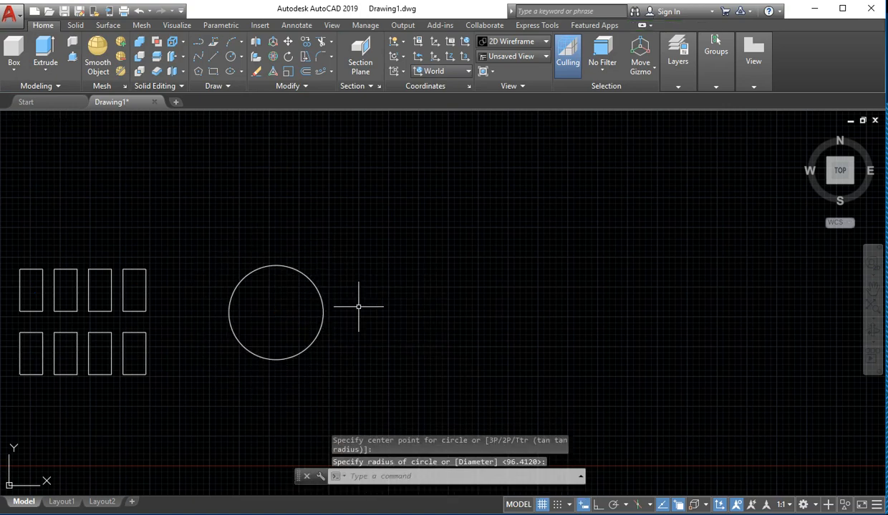
# Step: Undo the large circle beside the rectangle array
pyautogui.scroll(-4, 359, 306)
pyautogui.scroll(4, 352, 318)
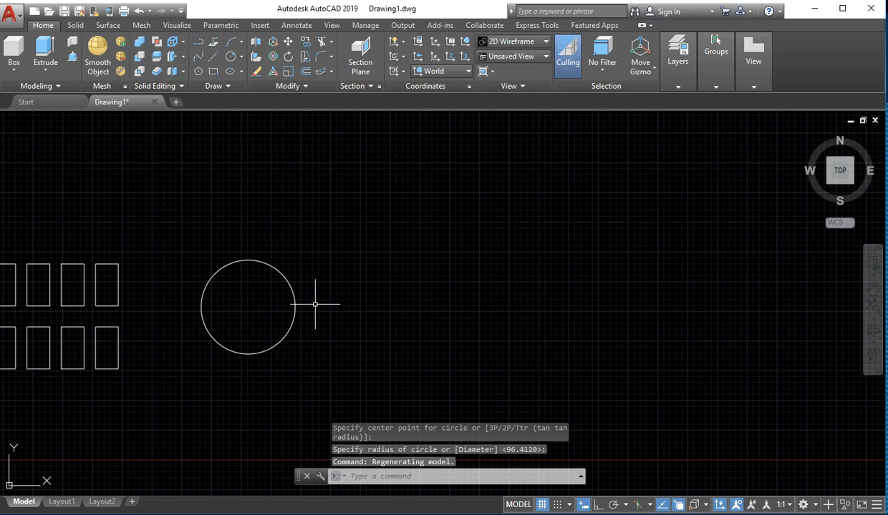
pyautogui.hotkey('ctrl', 'z')
pyautogui.hotkey('ctrl', 'z')
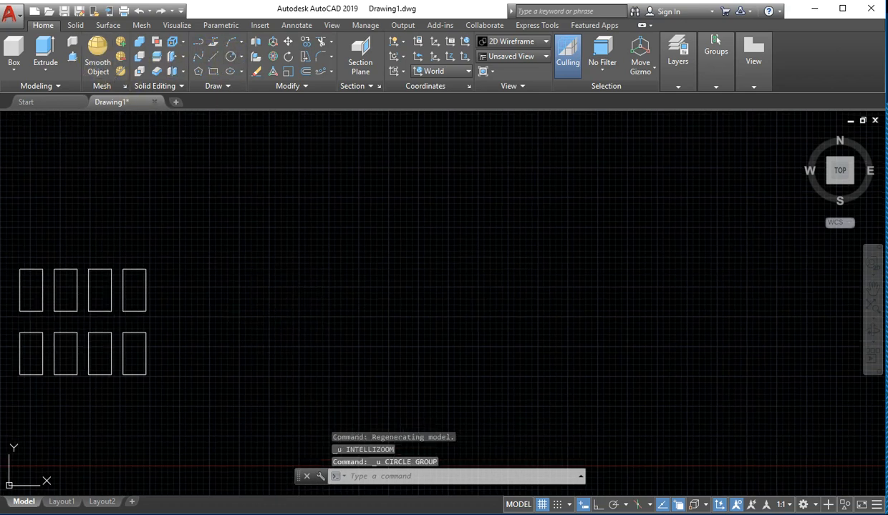
# Step: Draw a small freehand circle in the empty area to the right of the rectangle array
pyautogui.click(231, 56)
pyautogui.click(259, 289)
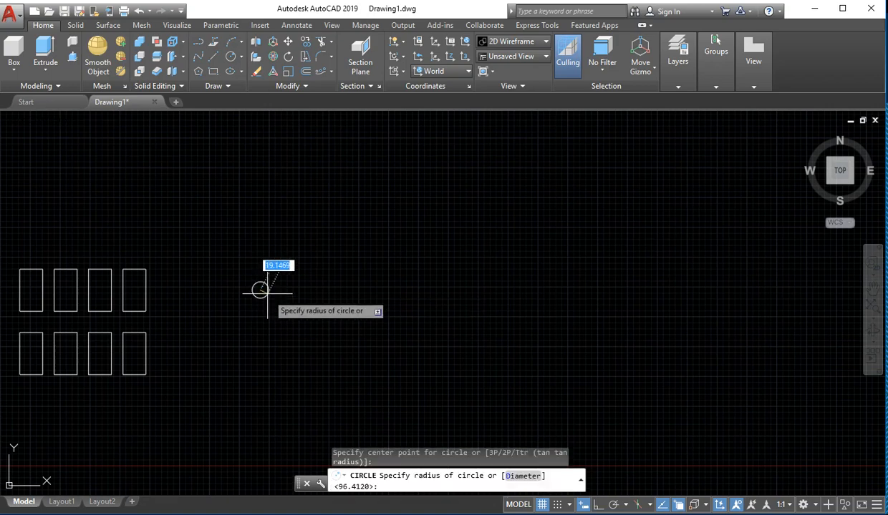
pyautogui.click(273, 292)
pyautogui.scroll(5, 290, 302)
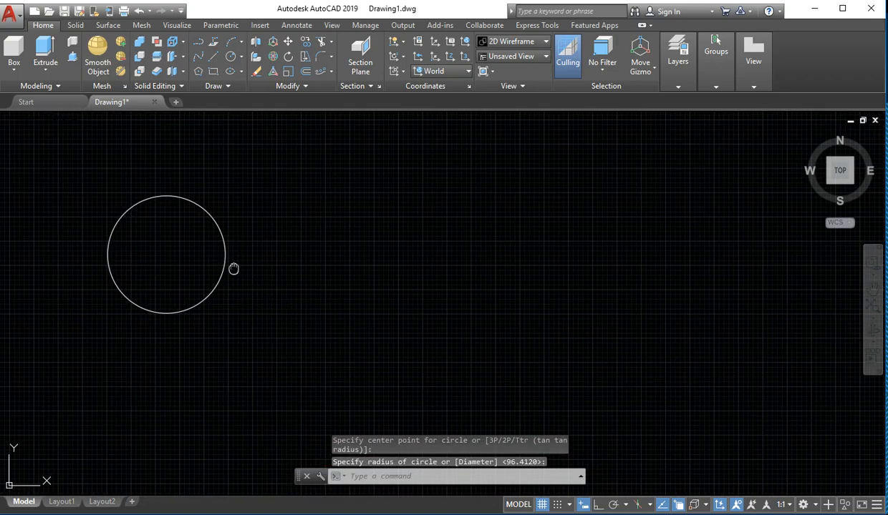
pyautogui.moveTo(233, 269); pyautogui.dragTo(169, 364, button='middle')
pyautogui.scroll(-2, 184, 359)
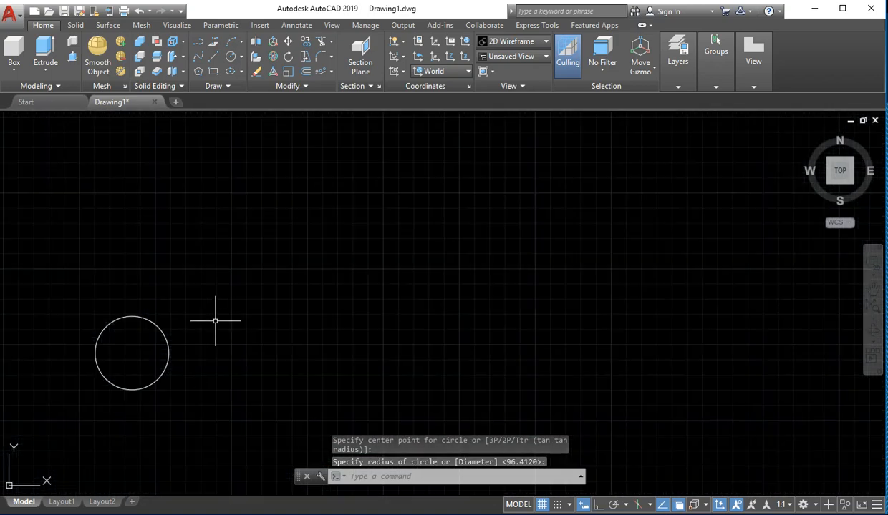
pyautogui.write('arra')
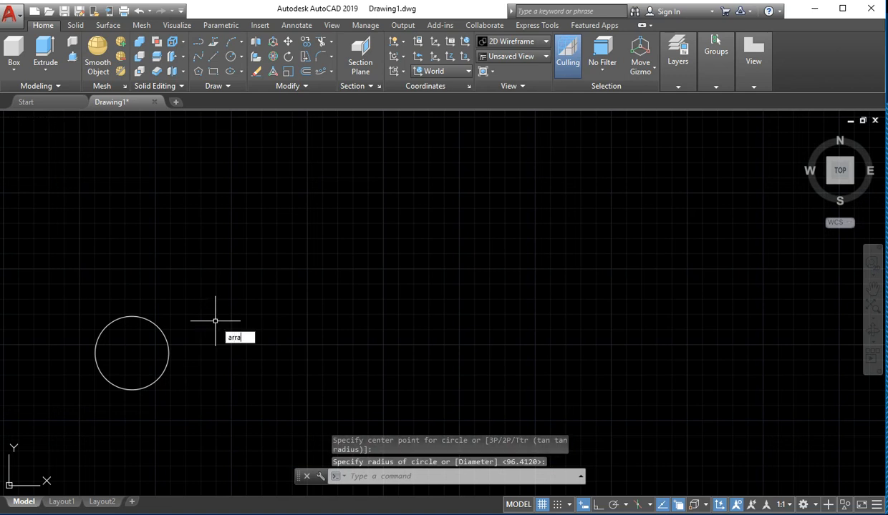
pyautogui.write('yp')
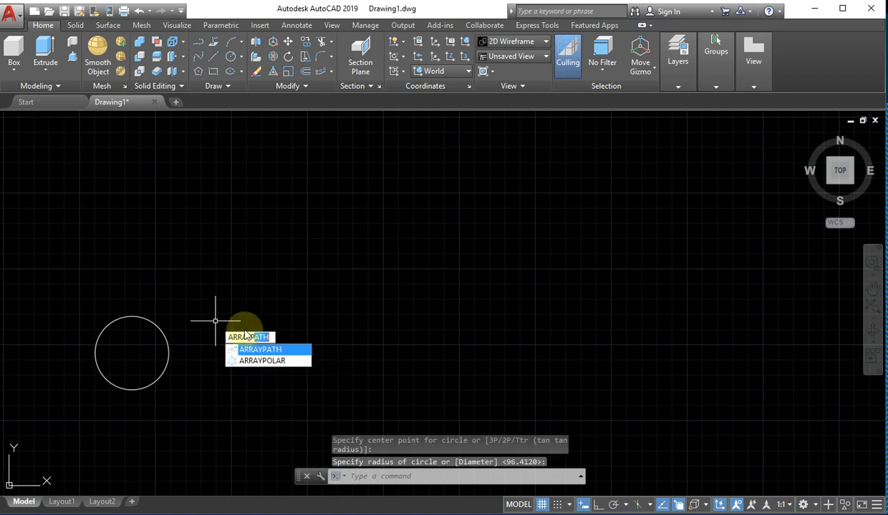
pyautogui.click(269, 363)
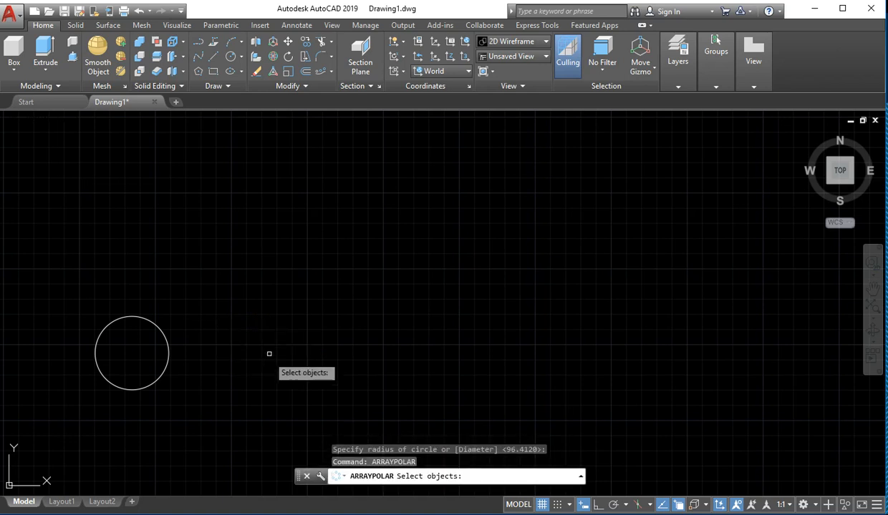
pyautogui.click(167, 345)
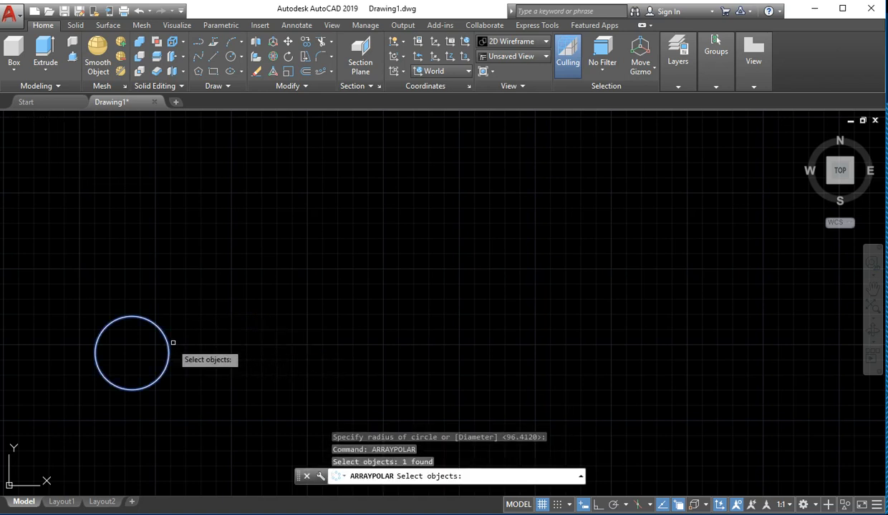
pyautogui.press('Return')
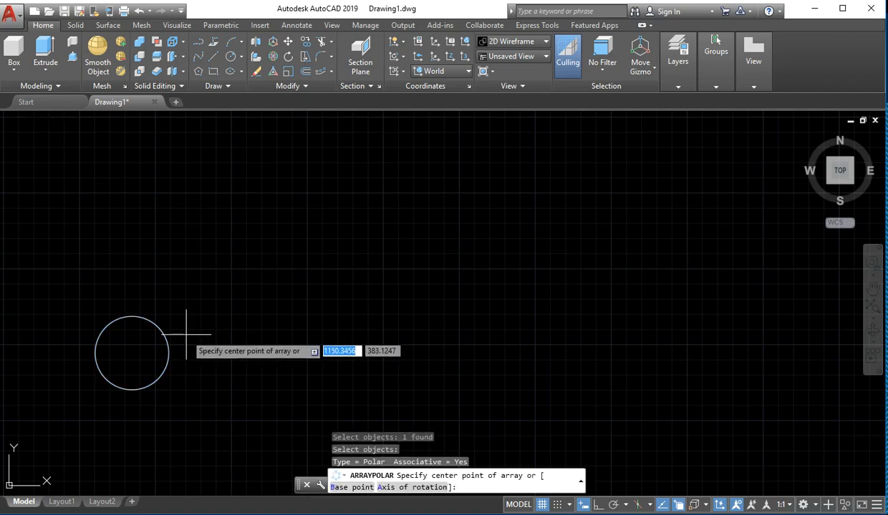
pyautogui.scroll(-4, 188, 335)
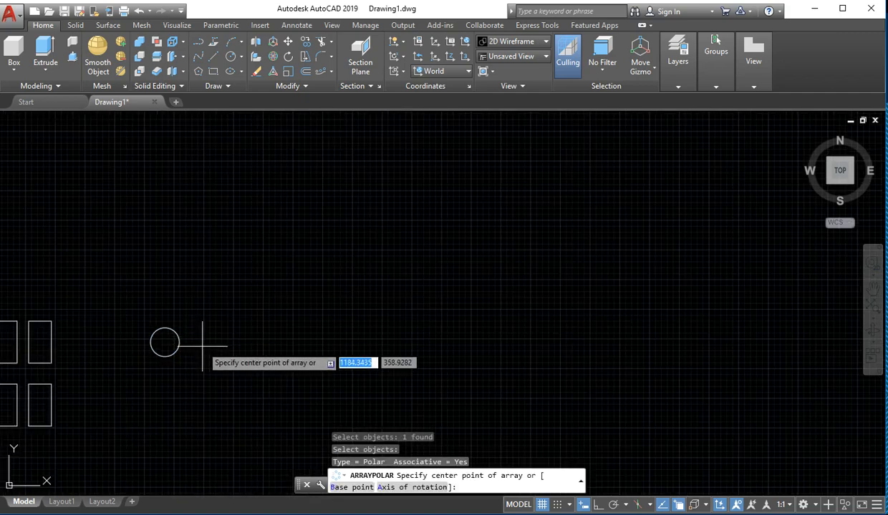
pyautogui.press('Escape')
pyautogui.press('Escape')
pyautogui.press('Escape')
pyautogui.press('Escape')
pyautogui.scroll(-4, 187, 319)
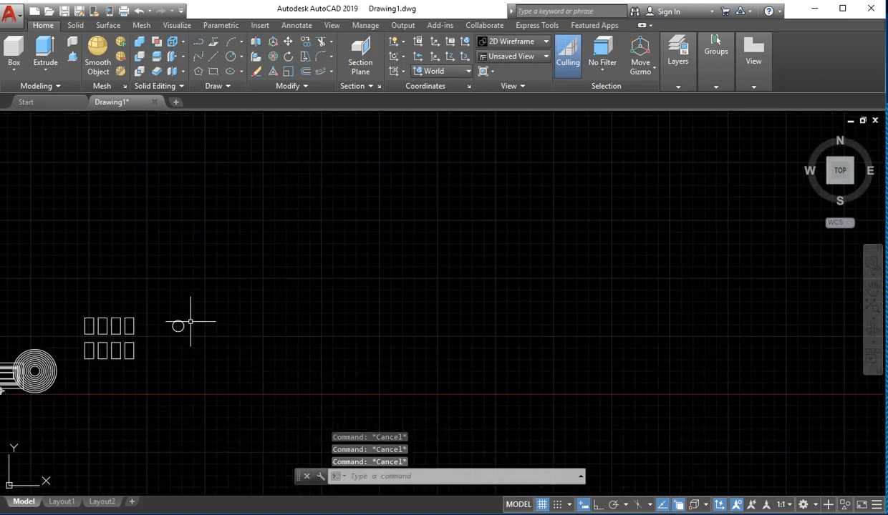
pyautogui.scroll(4, 187, 322)
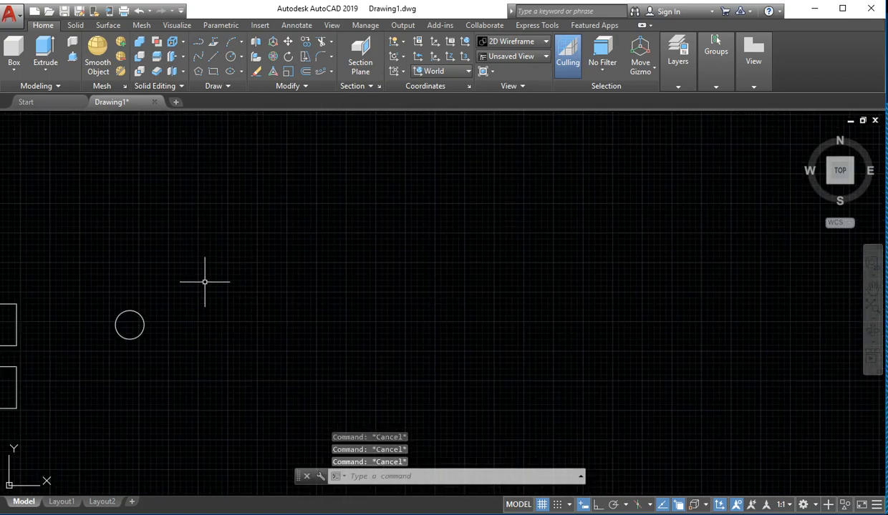
pyautogui.write('c')
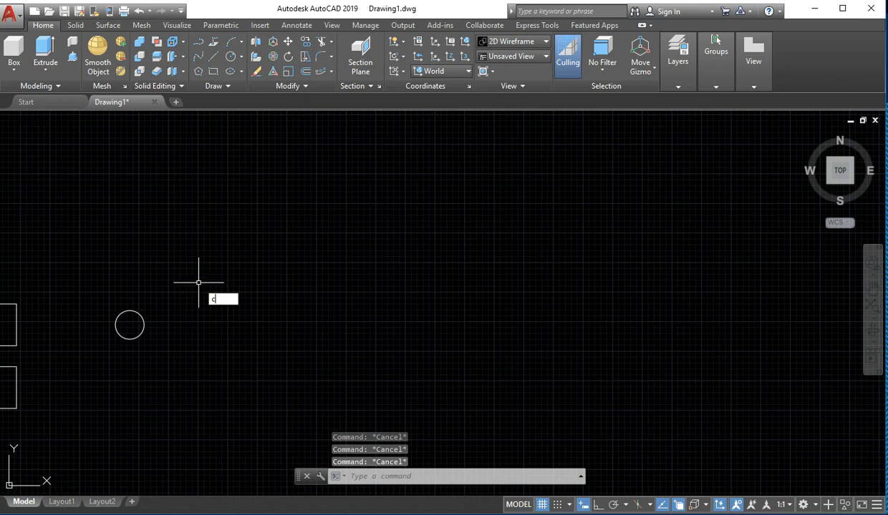
pyautogui.press('Return')
pyautogui.click(241, 264)
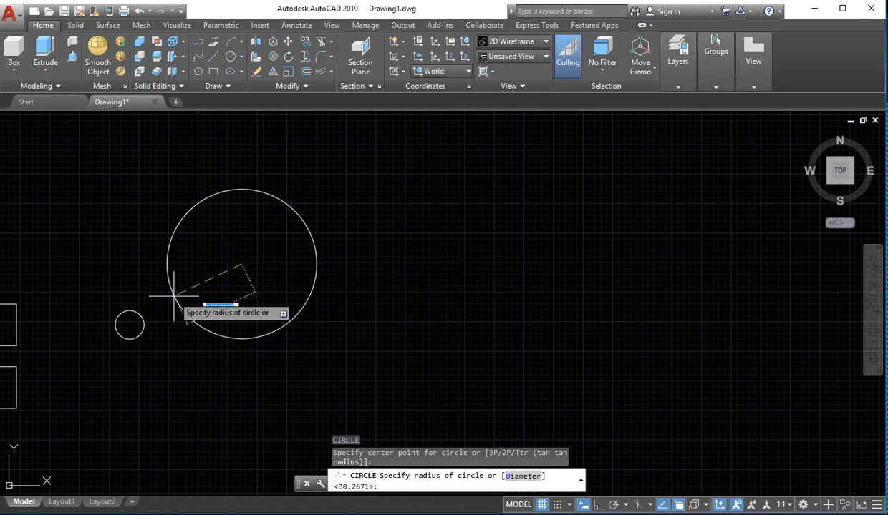
pyautogui.press('Escape')
# Step: Draw a larger freehand circle with a radius of about 92 to the upper right of the small circle
pyautogui.write('c')
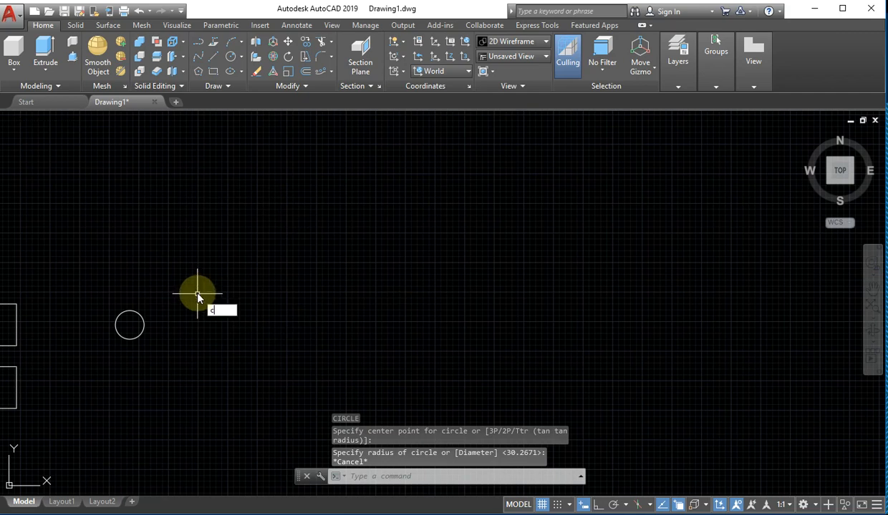
pyautogui.press('Return')
pyautogui.click(200, 291)
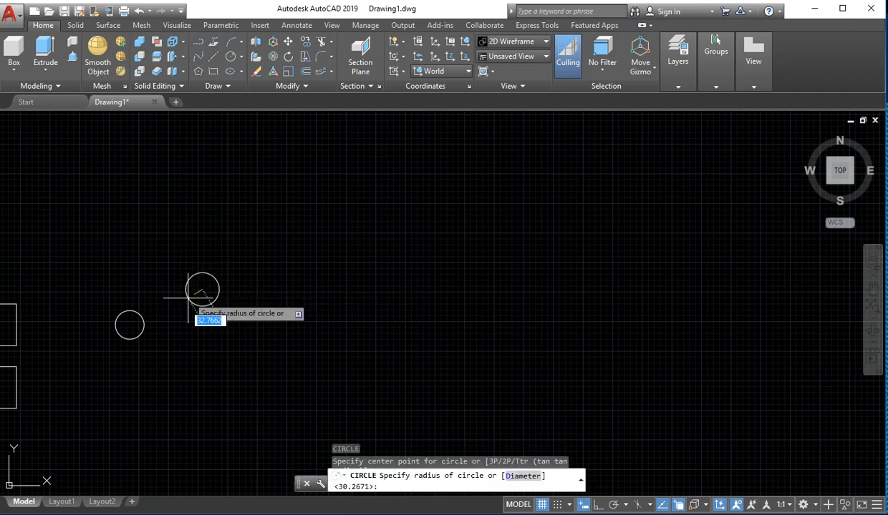
pyautogui.click(163, 309)
pyautogui.click(163, 309)
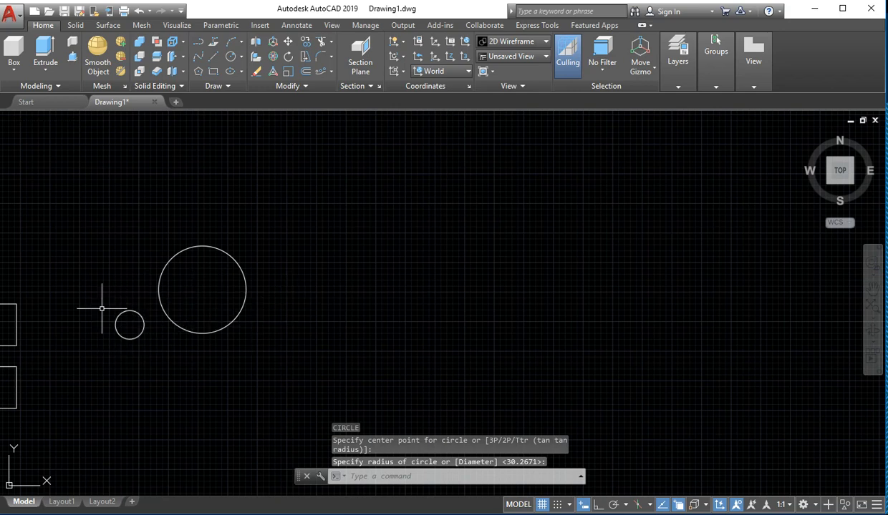
# Step: Create a polar array of the small circle around the larger circle's center
pyautogui.click(136, 326)
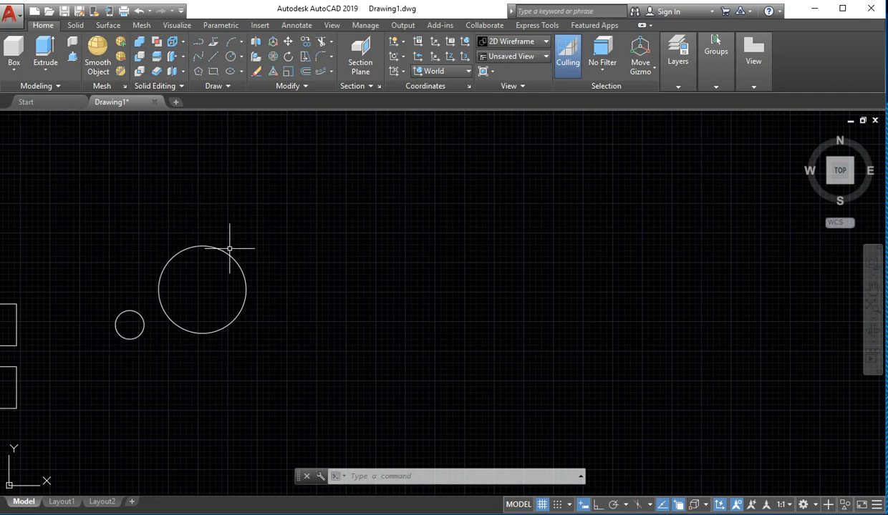
pyautogui.click(133, 306)
pyautogui.click(93, 356)
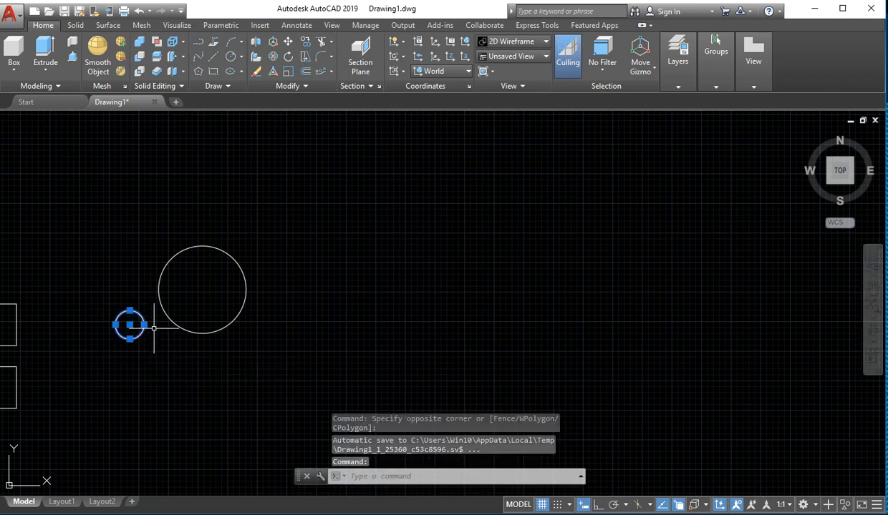
pyautogui.write('array')
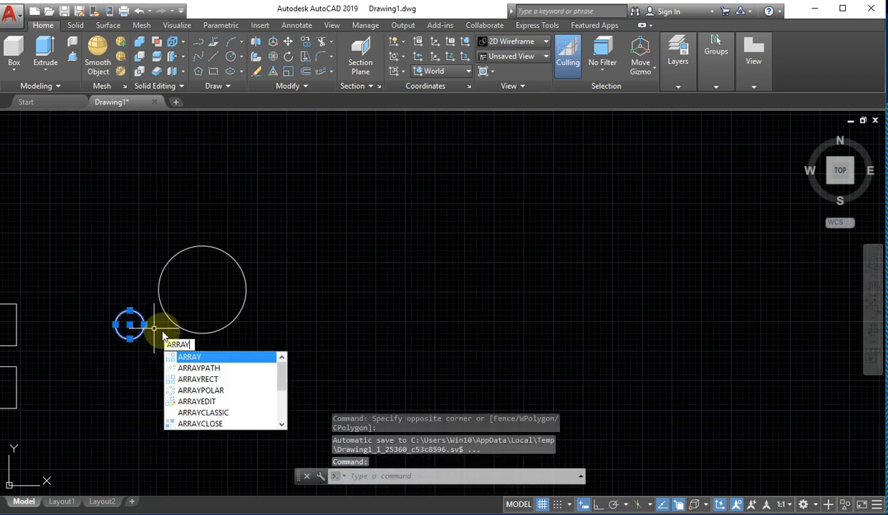
pyautogui.write('p')
pyautogui.press('BackSpace')
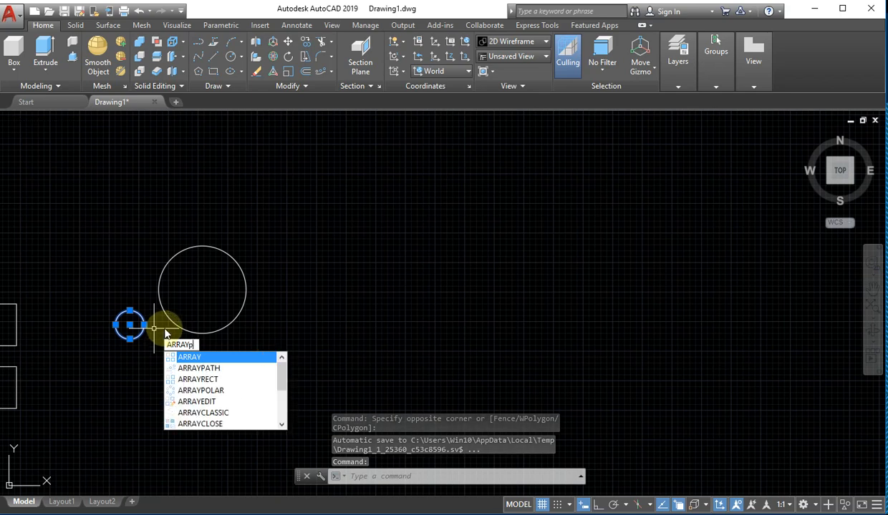
pyautogui.write('p')
pyautogui.click(212, 367)
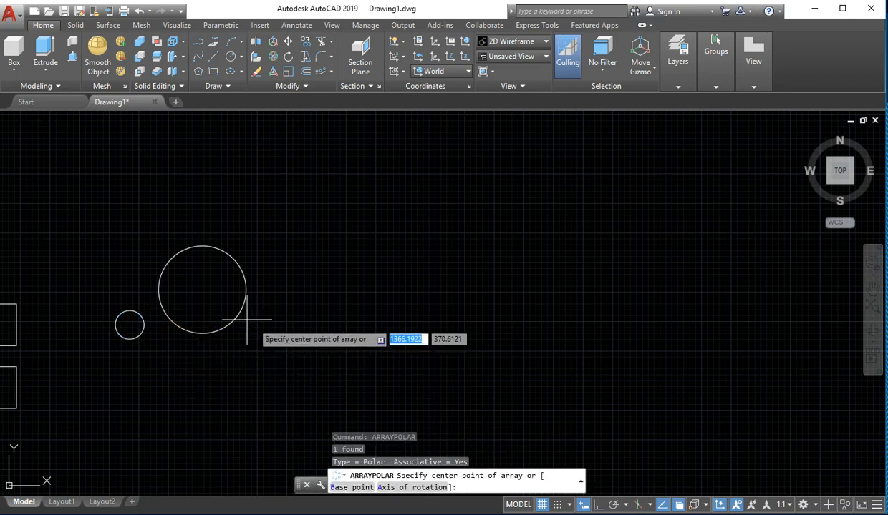
pyautogui.click(202, 290)
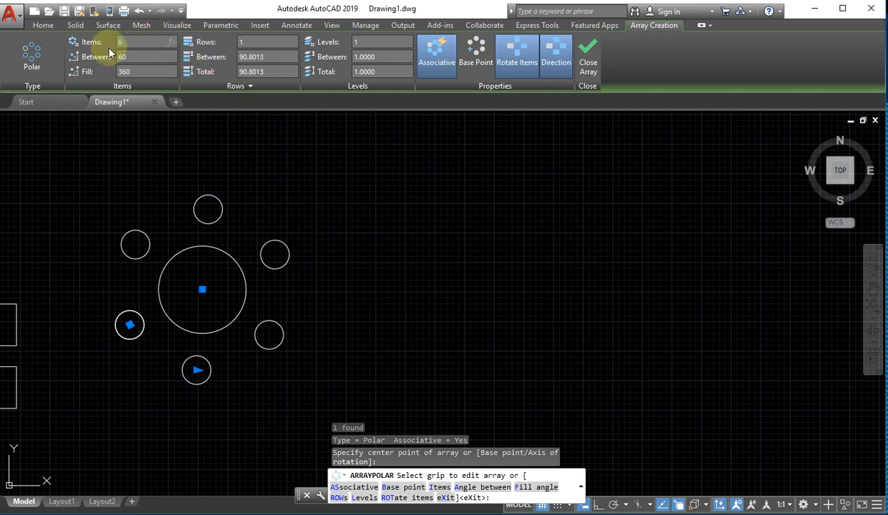
# Step: Set the polar array to 5 items and 2 rows
pyautogui.click(216, 138)
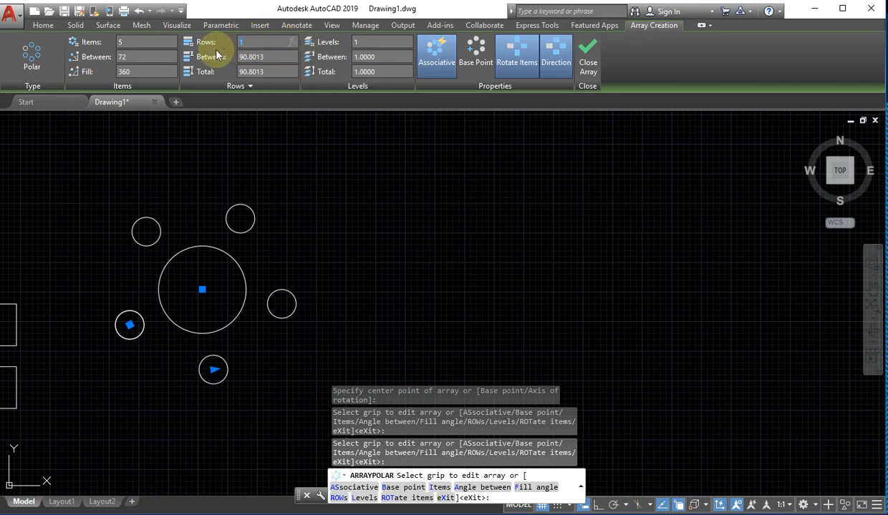
pyautogui.click(265, 42)
pyautogui.write('2')
pyautogui.press('Return')
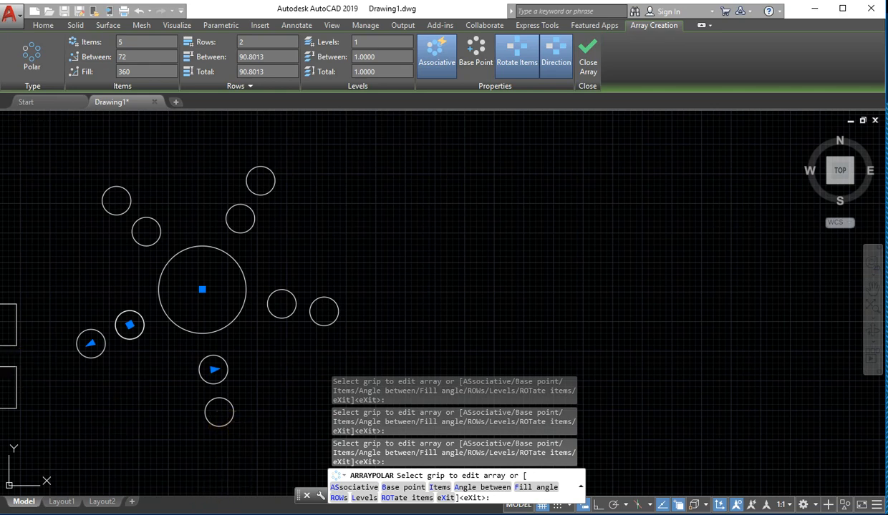
# Step: Switch to the PowerPoint slide show and advance past the Polar Array slide
pyautogui.moveTo(206, 509)
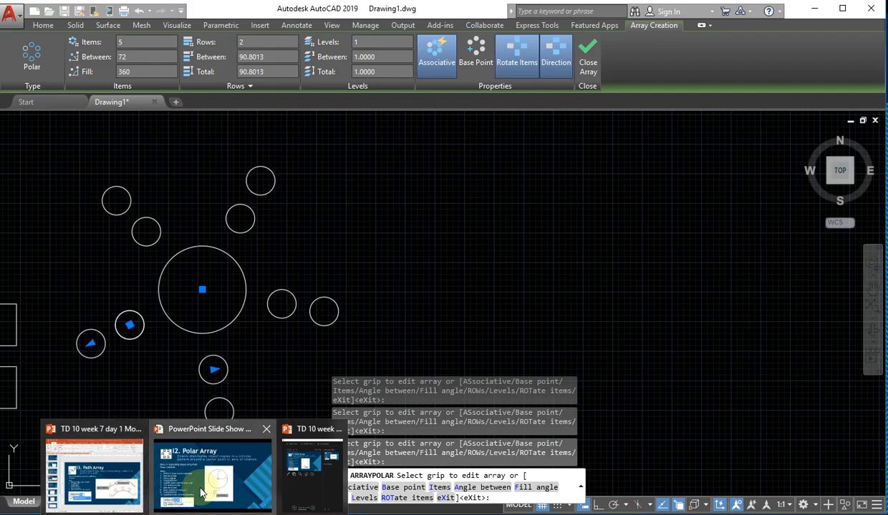
pyautogui.click(172, 487)
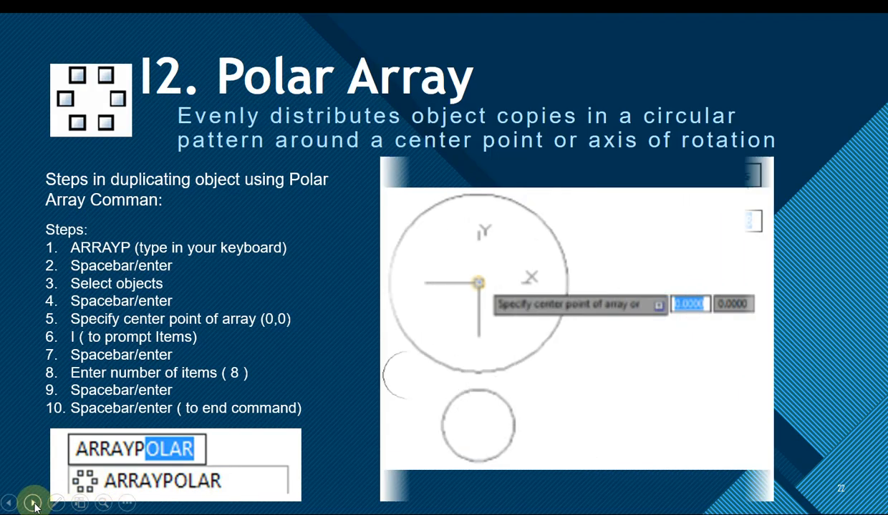
pyautogui.click(32, 503)
pyautogui.click(33, 504)
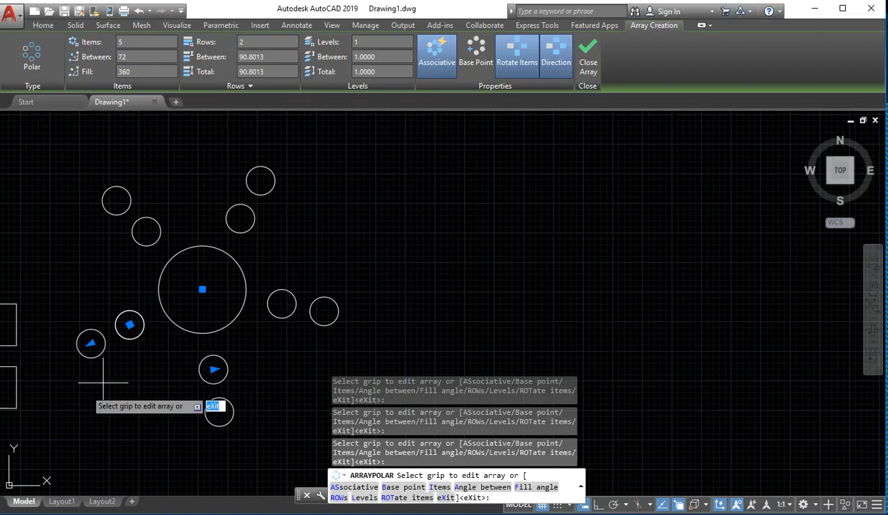
pyautogui.scroll(-3, 307, 318)
pyautogui.moveTo(392, 313); pyautogui.dragTo(141, 321, button='middle')
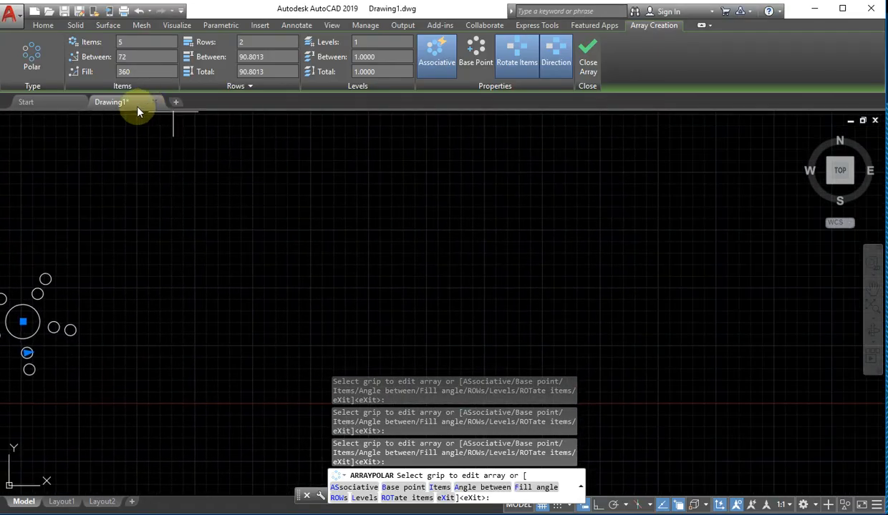
pyautogui.click(41, 25)
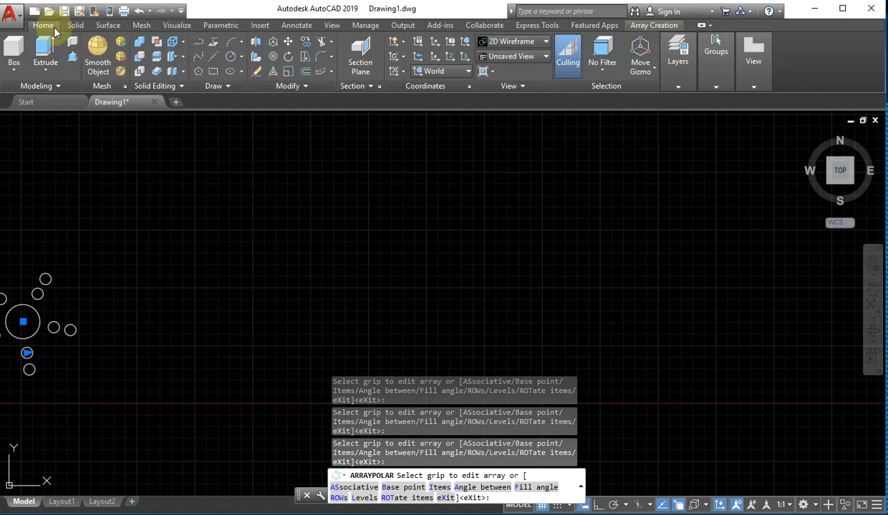
pyautogui.click(198, 56)
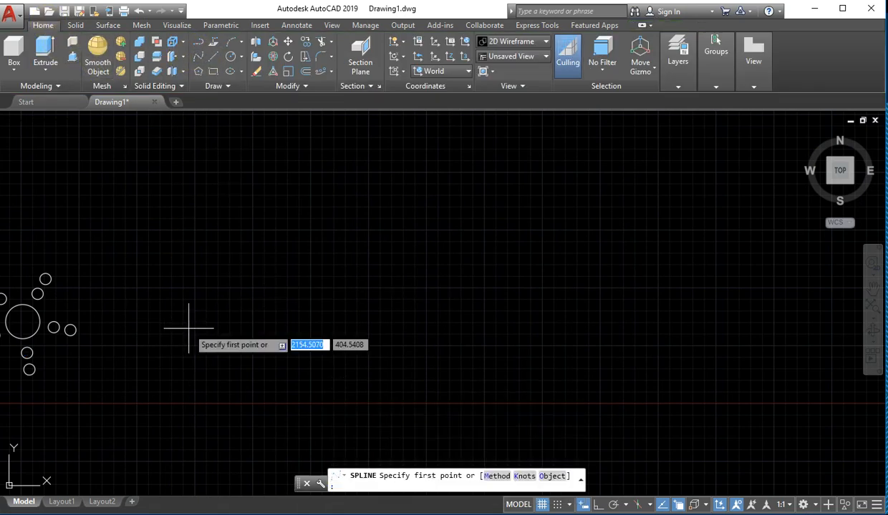
pyautogui.press('Escape')
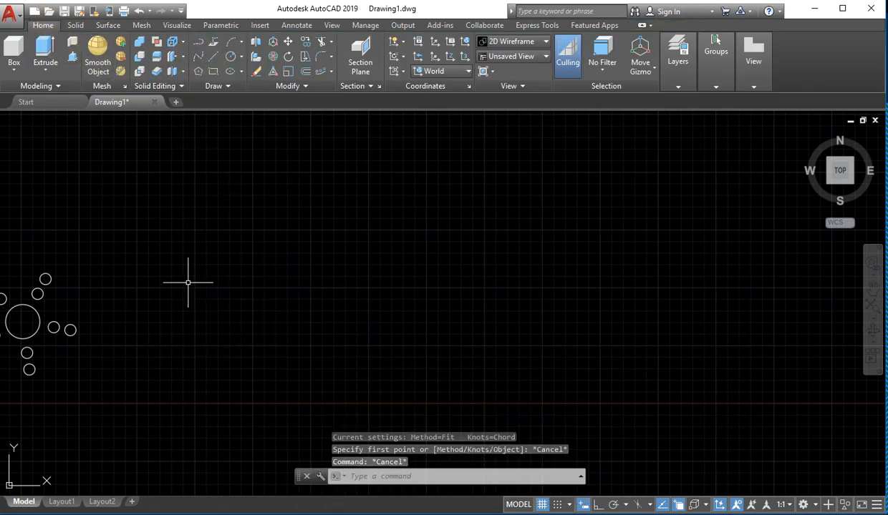
# Step: Draw a freehand circle in the empty area to the right of the polar array
pyautogui.write('c')
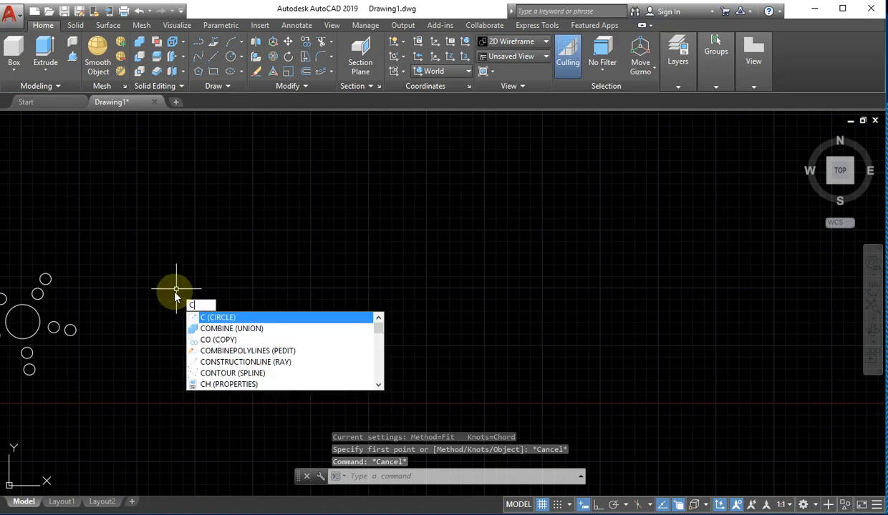
pyautogui.press('Return')
pyautogui.click(189, 302)
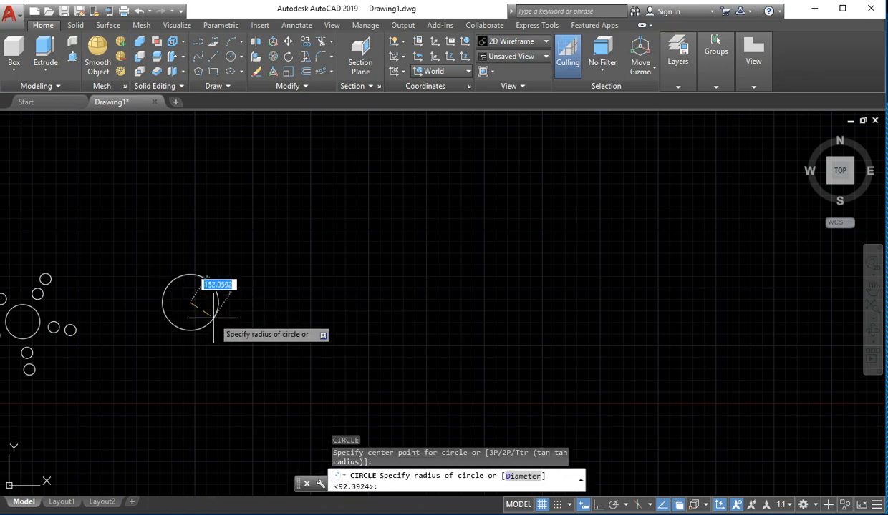
pyautogui.click(212, 303)
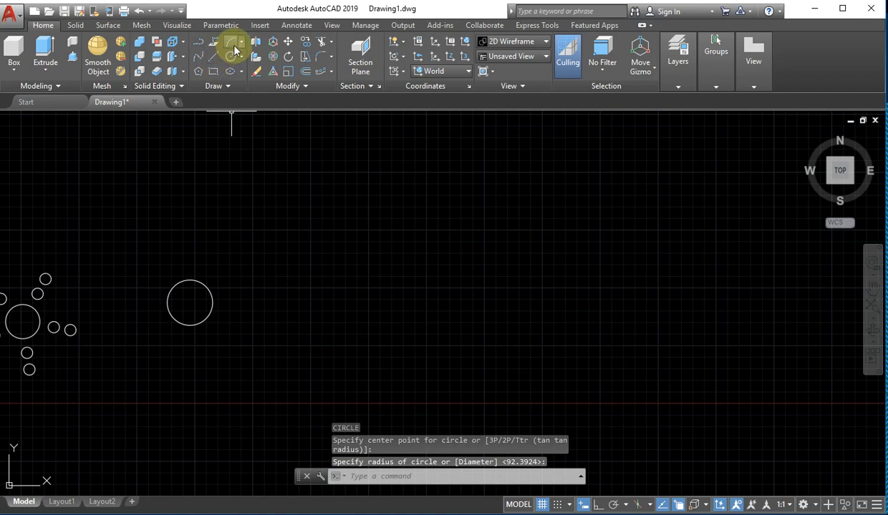
# Step: Draw an open wavy spline with one crest and one trough, starting beside the lower edge of the newly drawn circle
pyautogui.click(200, 56)
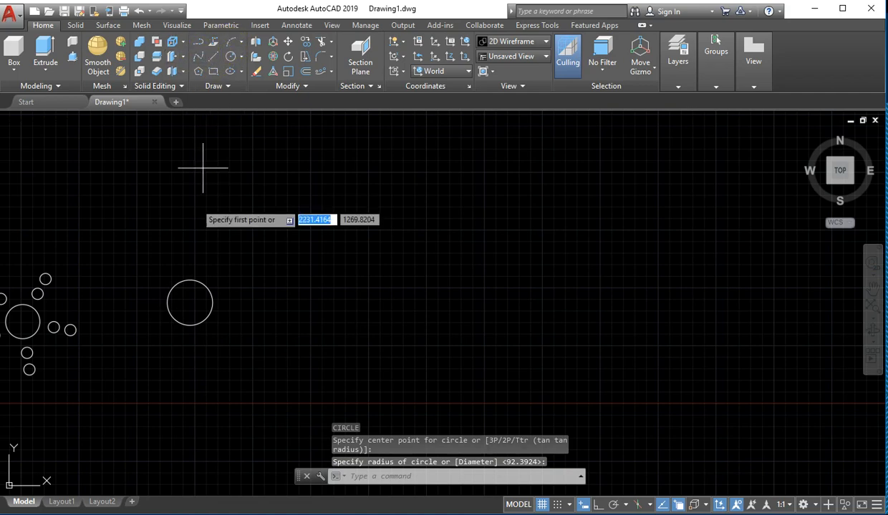
pyautogui.click(204, 334)
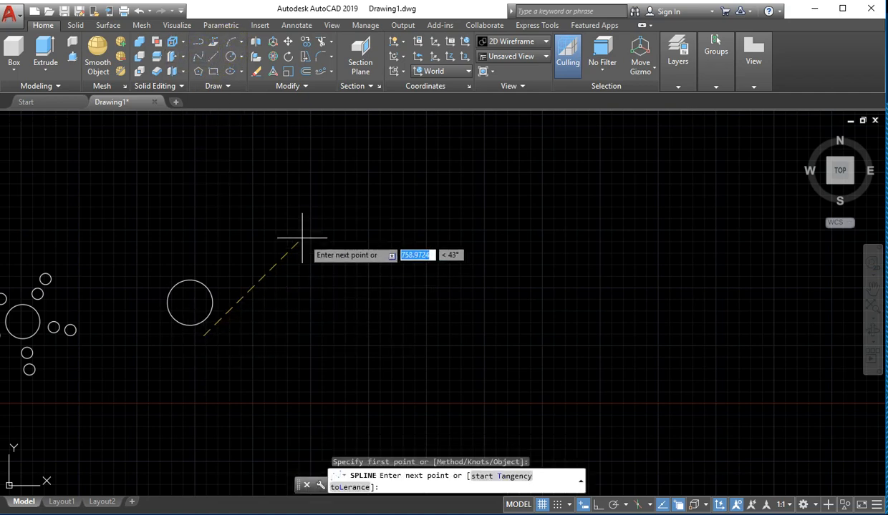
pyautogui.click(295, 254)
pyautogui.click(387, 336)
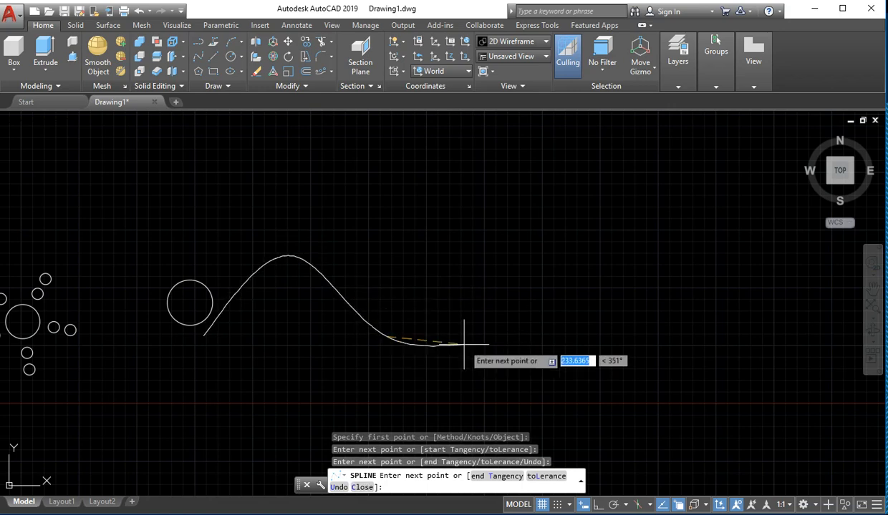
pyautogui.click(472, 240)
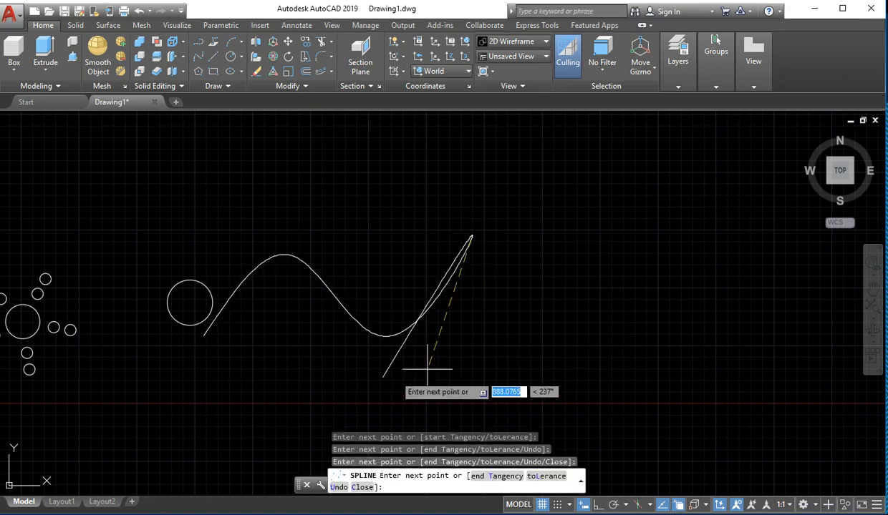
pyautogui.hotkey('ctrl', 'z')
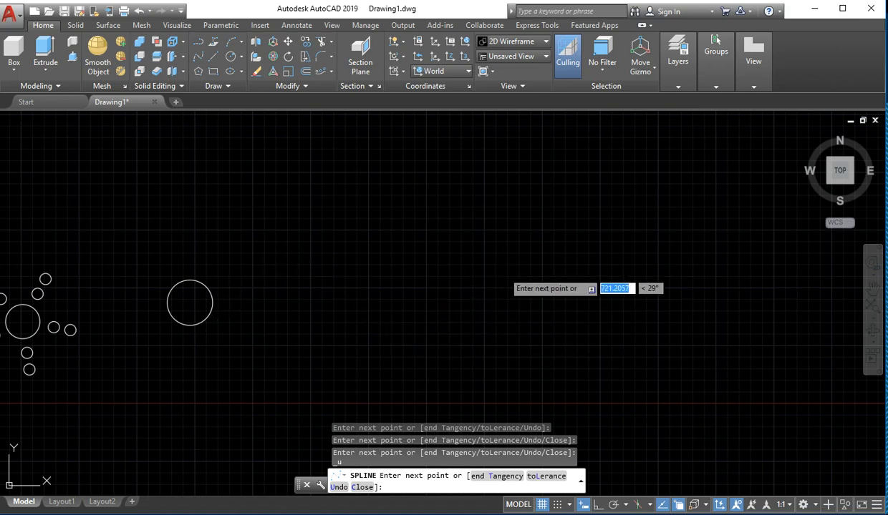
pyautogui.click(493, 266)
pyautogui.press('Return')
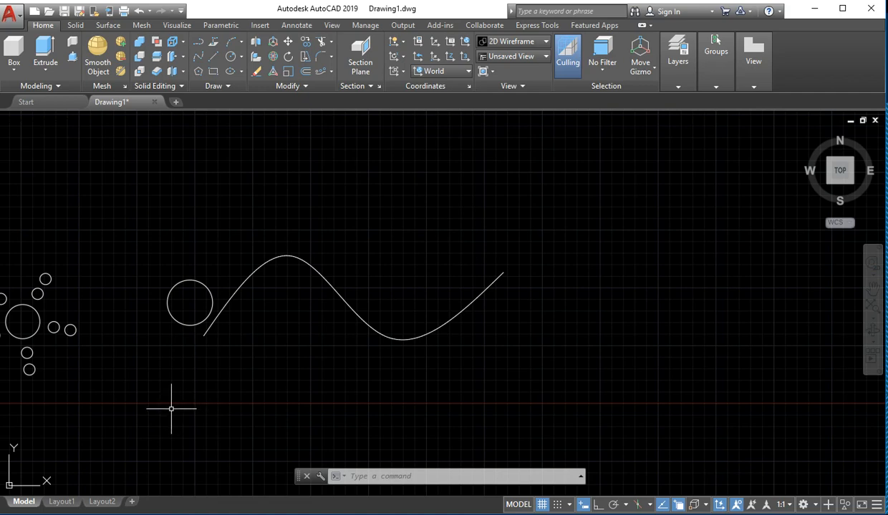
# Step: Create a path array of the circle beside the spline, using the wavy spline as the path curve
pyautogui.write('array')
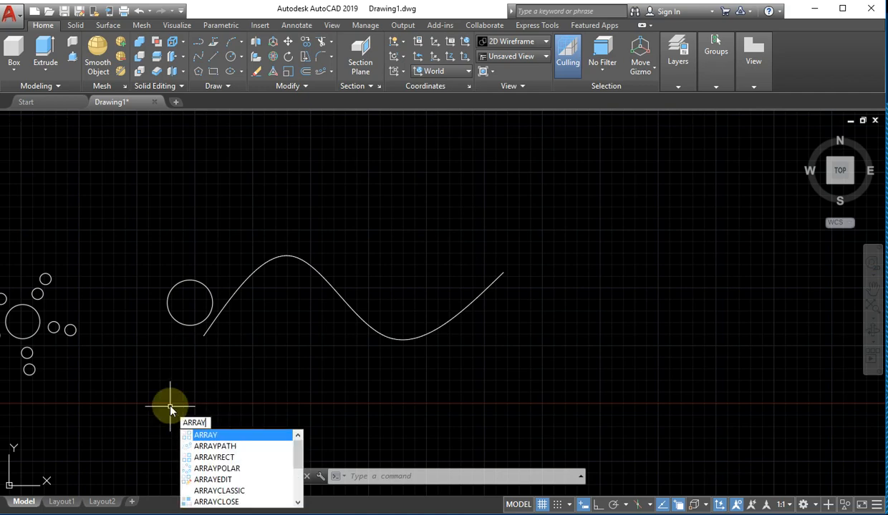
pyautogui.click(231, 448)
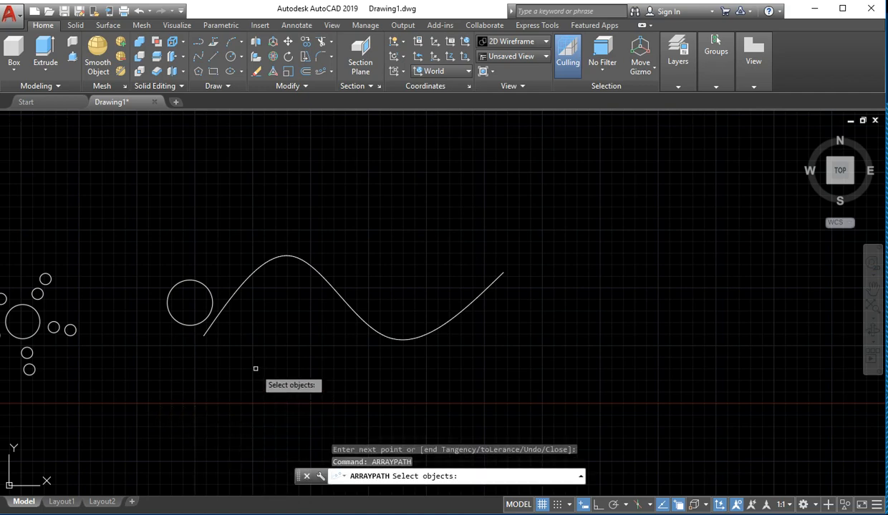
pyautogui.click(211, 295)
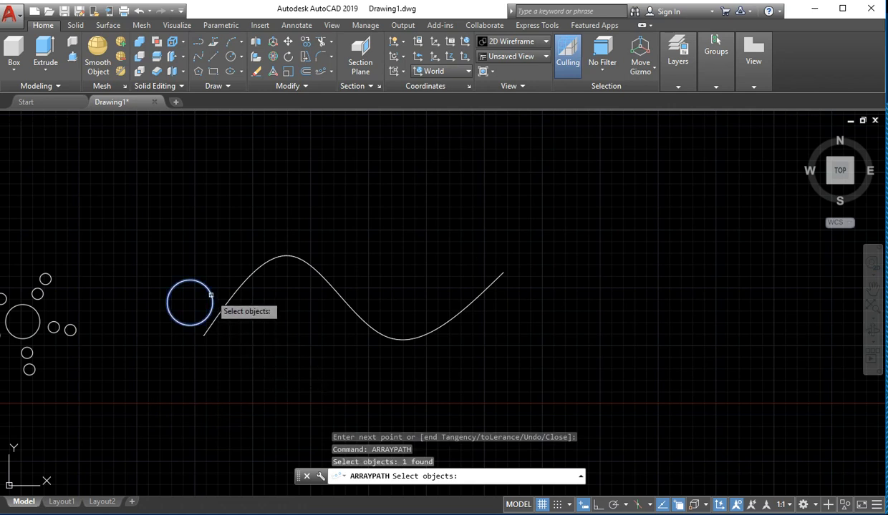
pyautogui.press('Return')
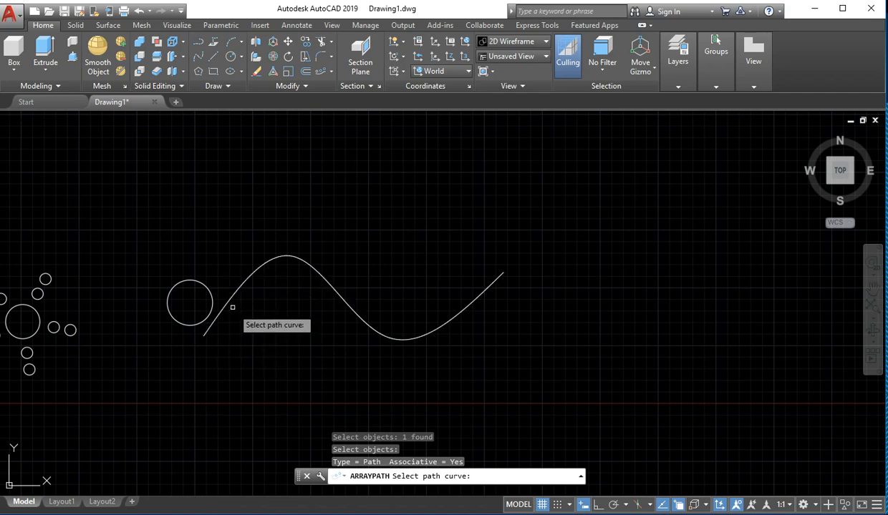
pyautogui.click(233, 294)
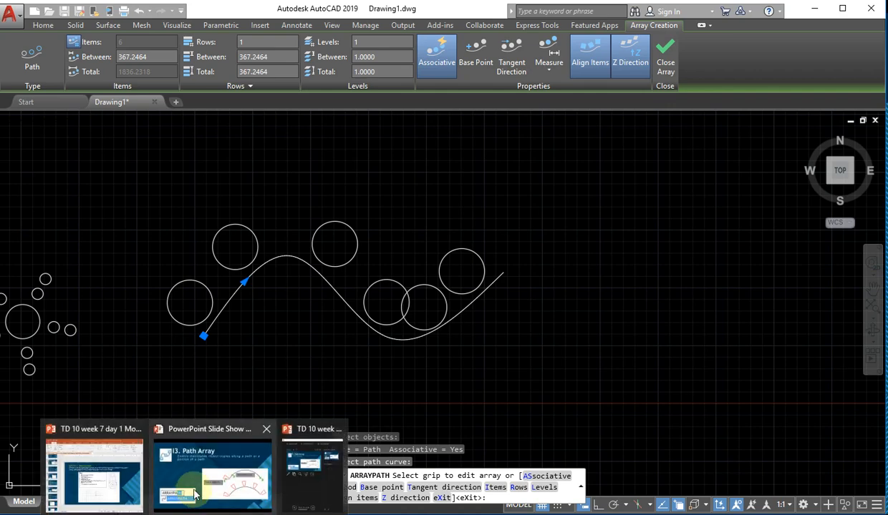
# Step: Switch to the PowerPoint slide show and advance from the Path Array slide to the Activity 1 Rotate Command slide
pyautogui.click(194, 494)
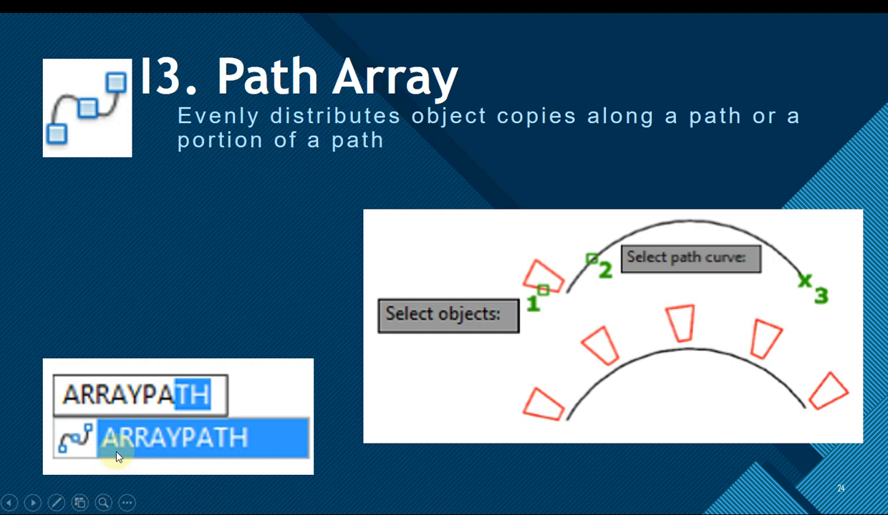
pyautogui.click(32, 503)
pyautogui.click(32, 503)
pyautogui.click(32, 502)
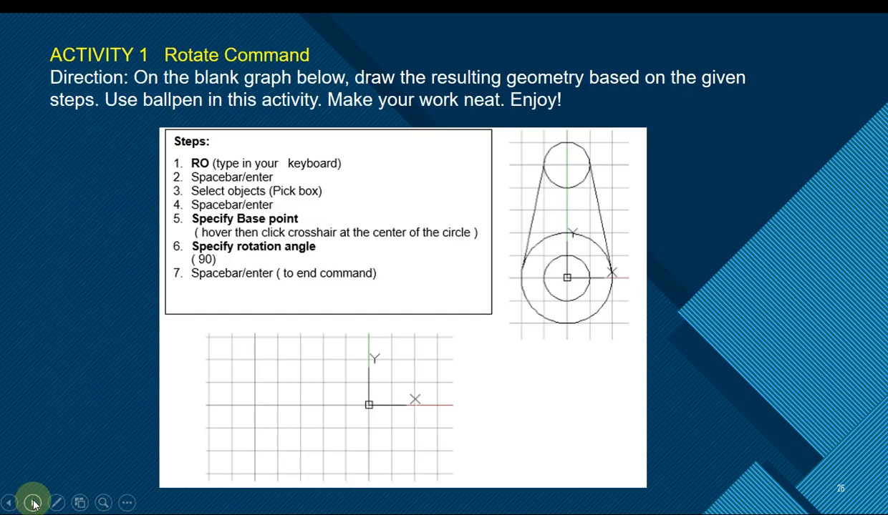